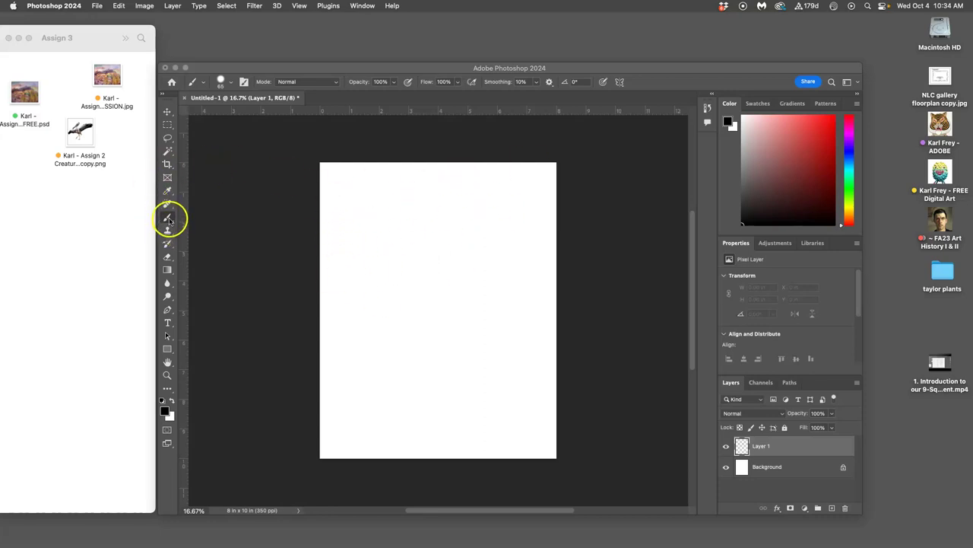
# Select the Hard Round Pressure Size brush and lower its opacity to 78%.
pyautogui.click(204, 86)
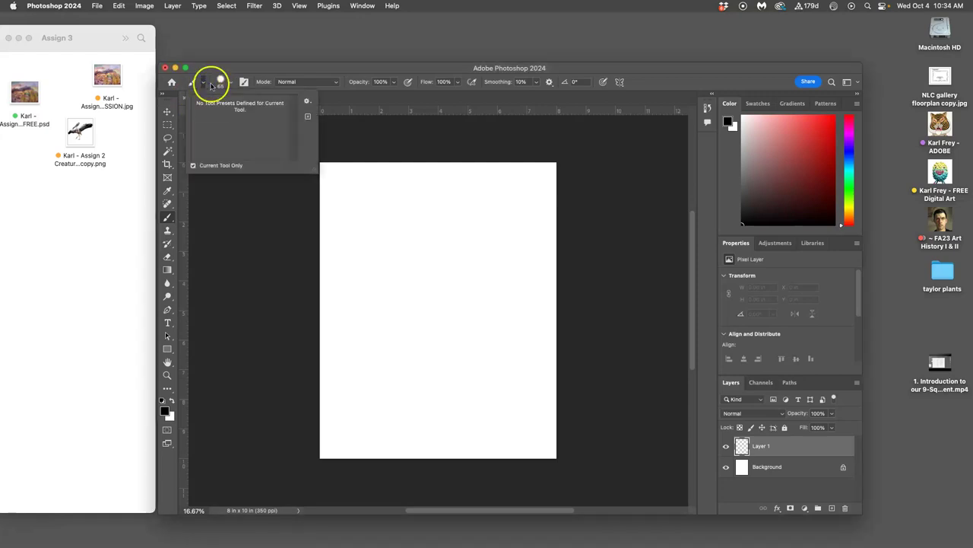
pyautogui.click(230, 80)
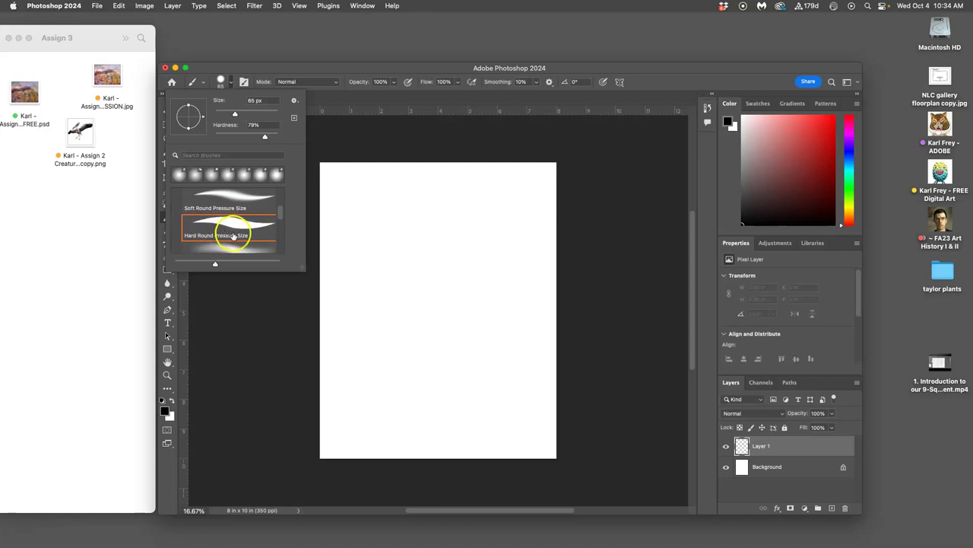
pyautogui.click(393, 82)
pyautogui.moveTo(393, 95); pyautogui.dragTo(384, 97)
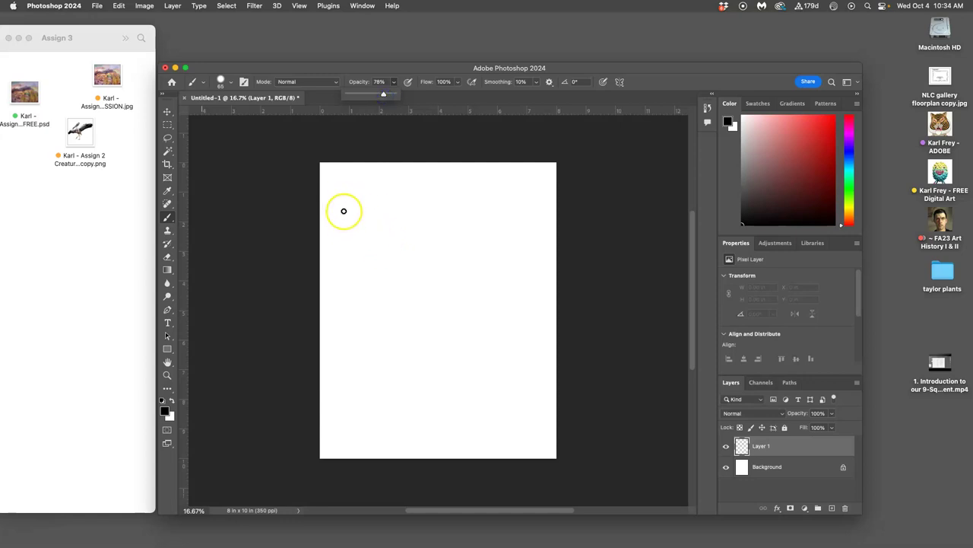
# Paint the top and middle rows of rough square panel boxes, six in all.
pyautogui.moveTo(337, 199)
pyautogui.mouseDown()
pyautogui.moveTo(342, 254)
pyautogui.moveTo(343, 198)
pyautogui.moveTo(395, 198)
pyautogui.moveTo(402, 259)
pyautogui.mouseUp()
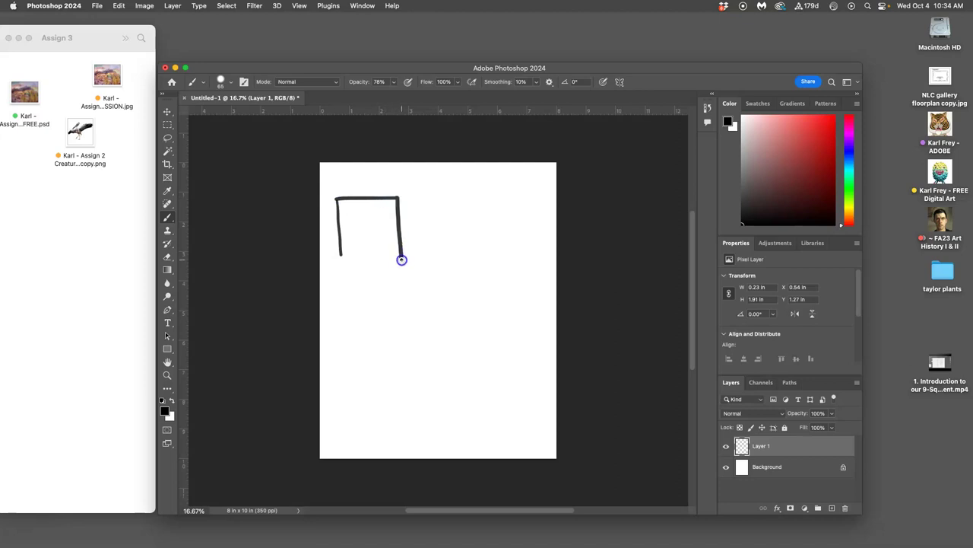
pyautogui.moveTo(410, 199); pyautogui.dragTo(411, 212)
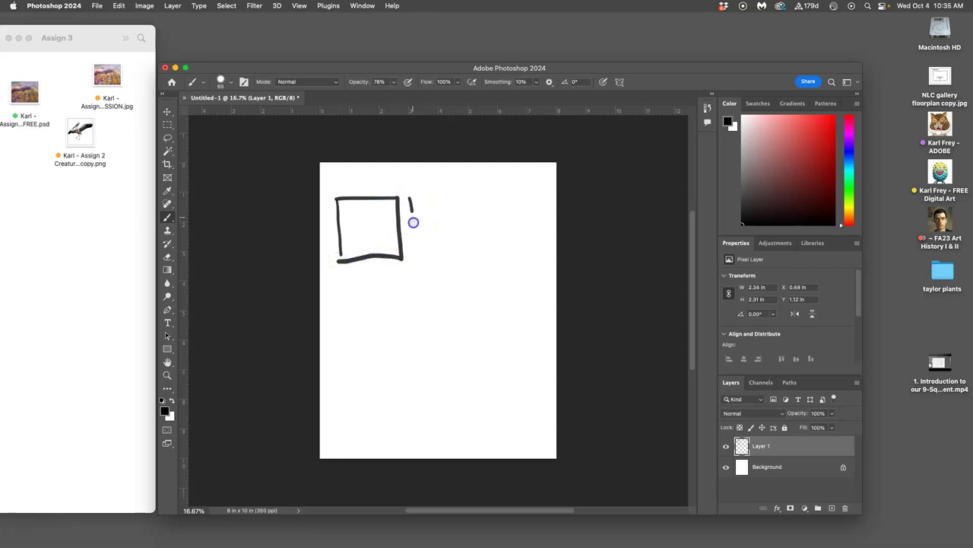
pyautogui.moveTo(415, 260)
pyautogui.mouseDown()
pyautogui.moveTo(468, 259)
pyautogui.moveTo(463, 192)
pyautogui.moveTo(411, 197)
pyautogui.moveTo(478, 203)
pyautogui.moveTo(481, 260)
pyautogui.moveTo(536, 257)
pyautogui.moveTo(533, 187)
pyautogui.moveTo(480, 192)
pyautogui.mouseUp()
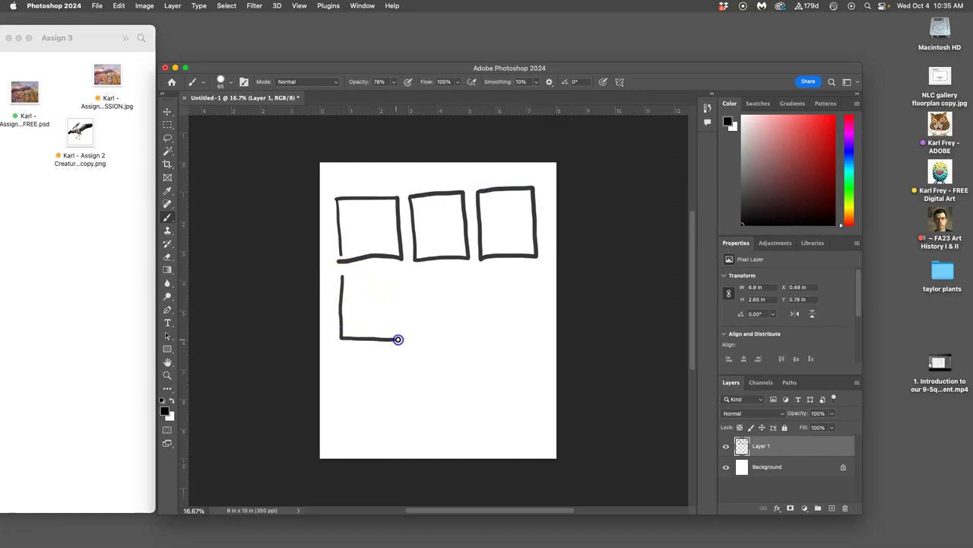
pyautogui.moveTo(400, 309)
pyautogui.mouseDown()
pyautogui.moveTo(400, 276)
pyautogui.moveTo(343, 279)
pyautogui.moveTo(413, 311)
pyautogui.moveTo(412, 336)
pyautogui.mouseUp()
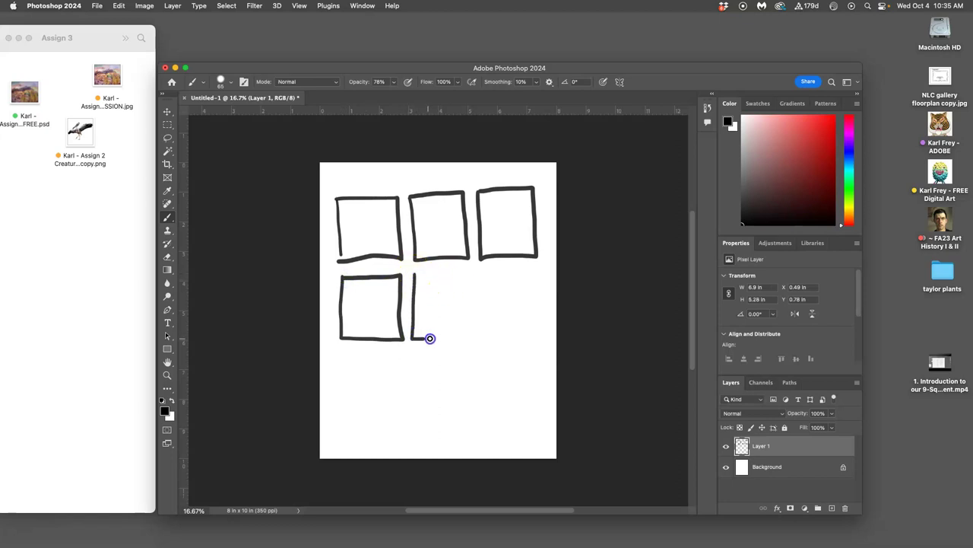
pyautogui.moveTo(467, 273); pyautogui.dragTo(413, 272)
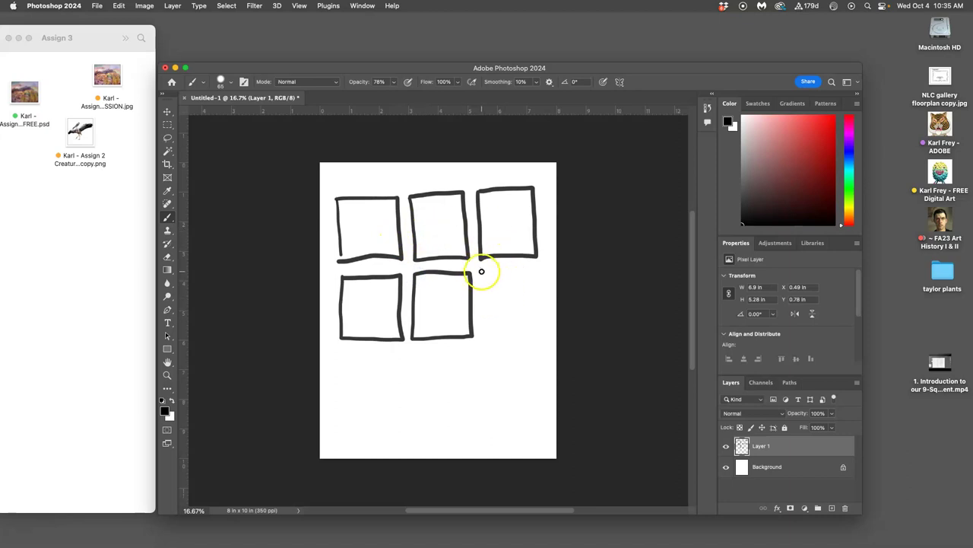
pyautogui.moveTo(481, 271); pyautogui.dragTo(480, 292)
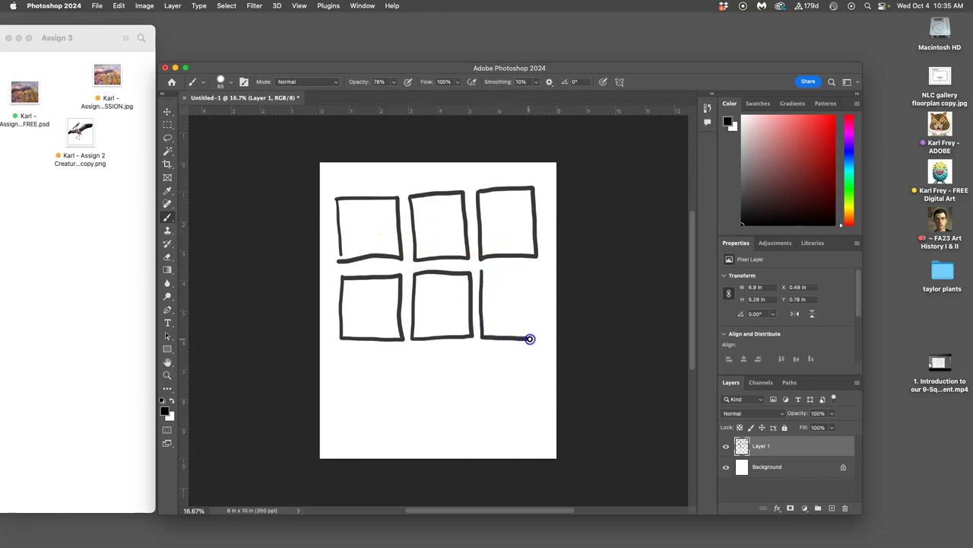
pyautogui.moveTo(536, 336); pyautogui.dragTo(528, 273)
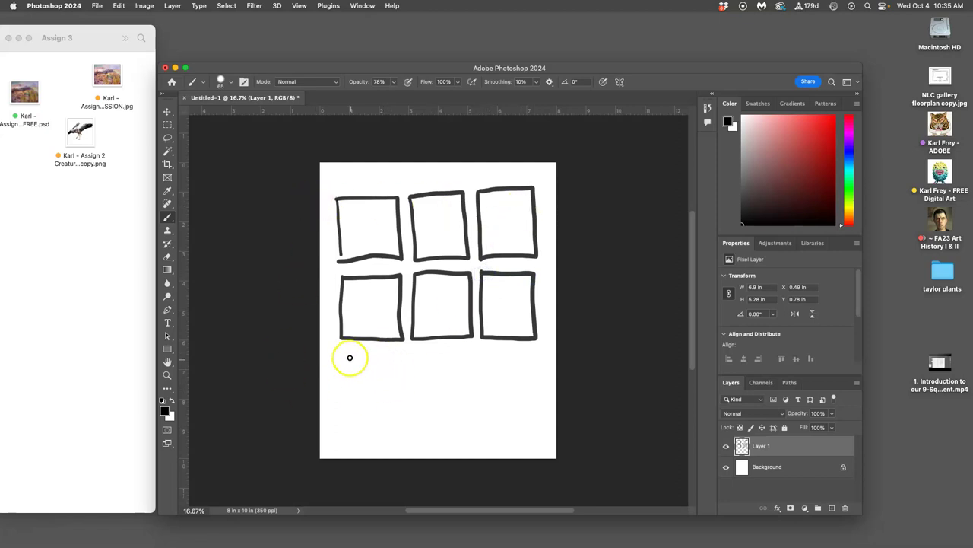
# Paint the three bottom-row panel boxes to complete the 3×3 grid.
pyautogui.moveTo(342, 352); pyautogui.dragTo(341, 366)
pyautogui.moveTo(341, 415); pyautogui.dragTo(392, 422)
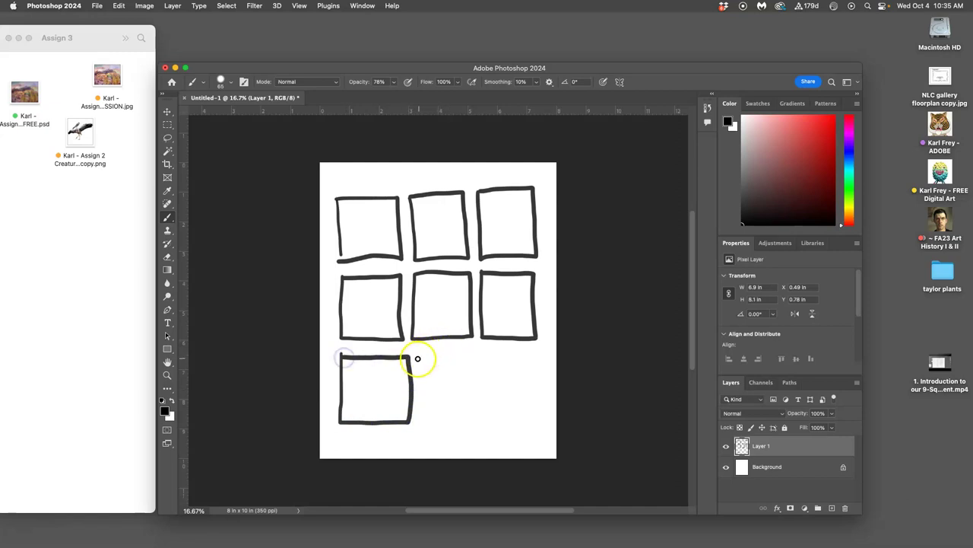
pyautogui.moveTo(417, 354); pyautogui.dragTo(417, 424)
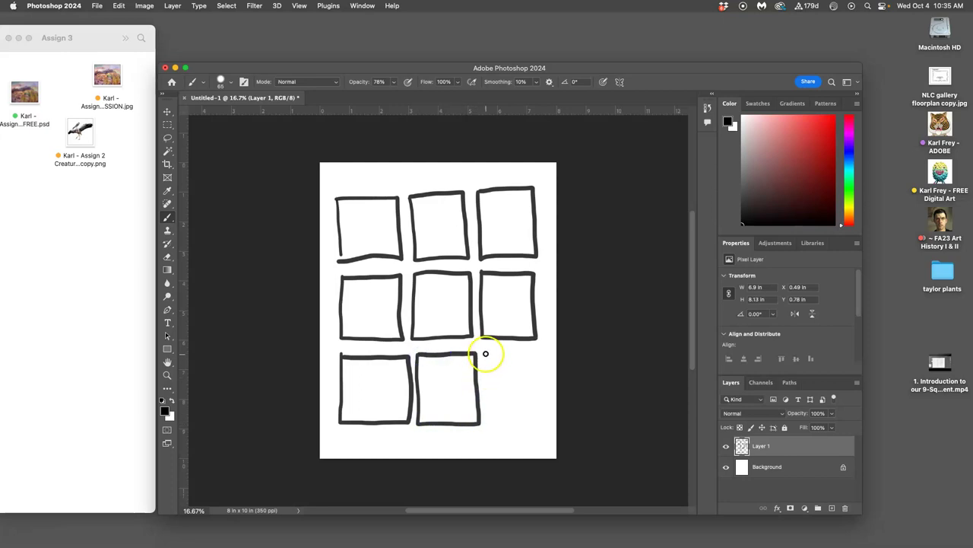
pyautogui.moveTo(486, 352); pyautogui.dragTo(487, 382)
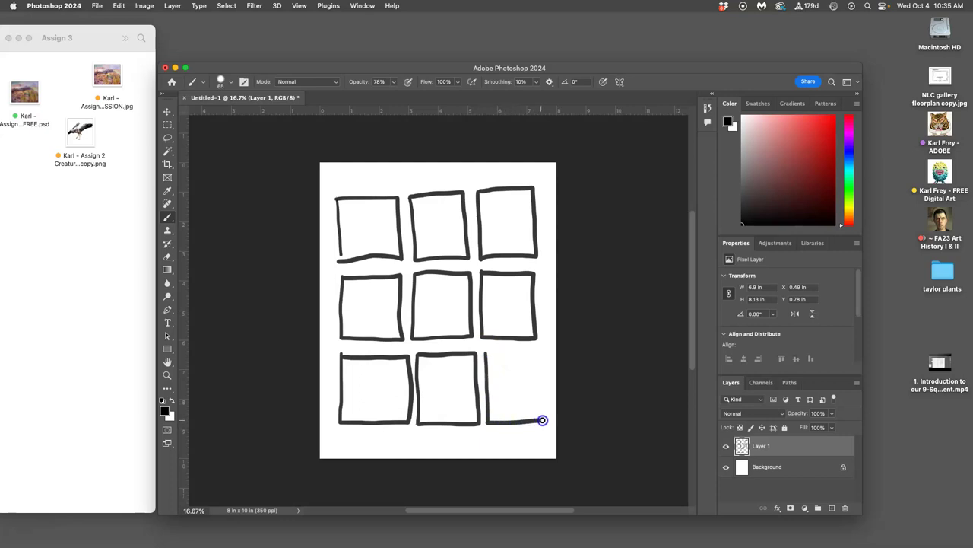
pyautogui.moveTo(544, 394); pyautogui.dragTo(543, 348)
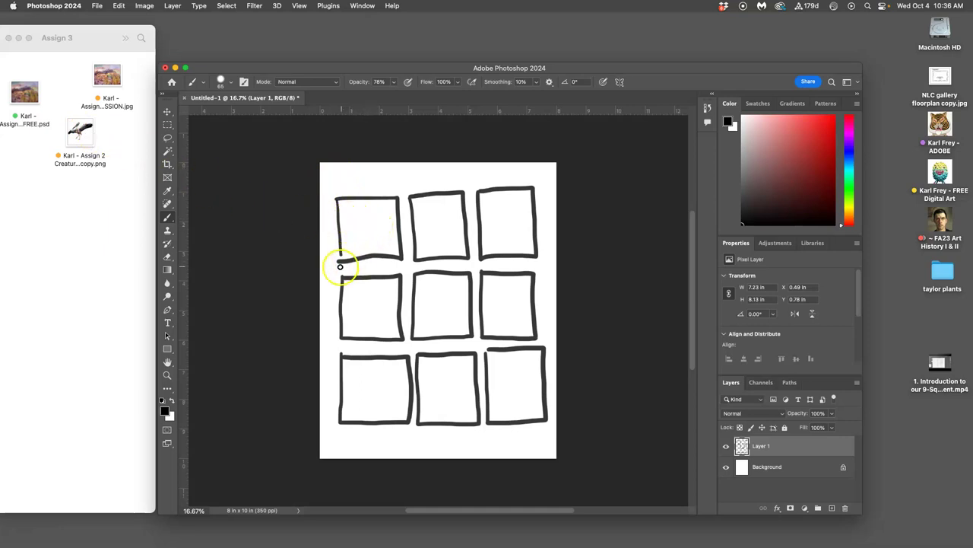
# Handwrite 'Int. Char X' under the first panel and sketch a figure inside it.
pyautogui.moveTo(329, 270); pyautogui.dragTo(329, 269)
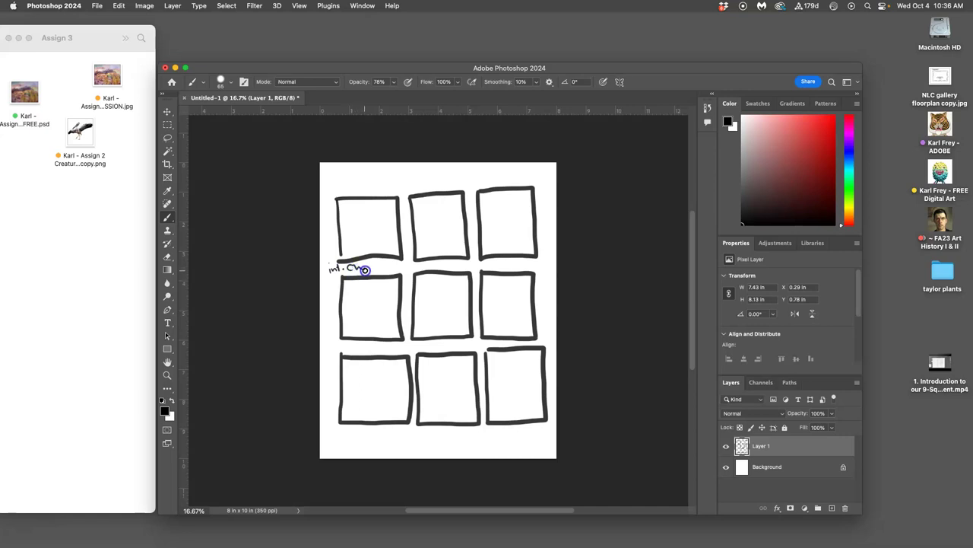
pyautogui.moveTo(378, 265); pyautogui.dragTo(383, 261)
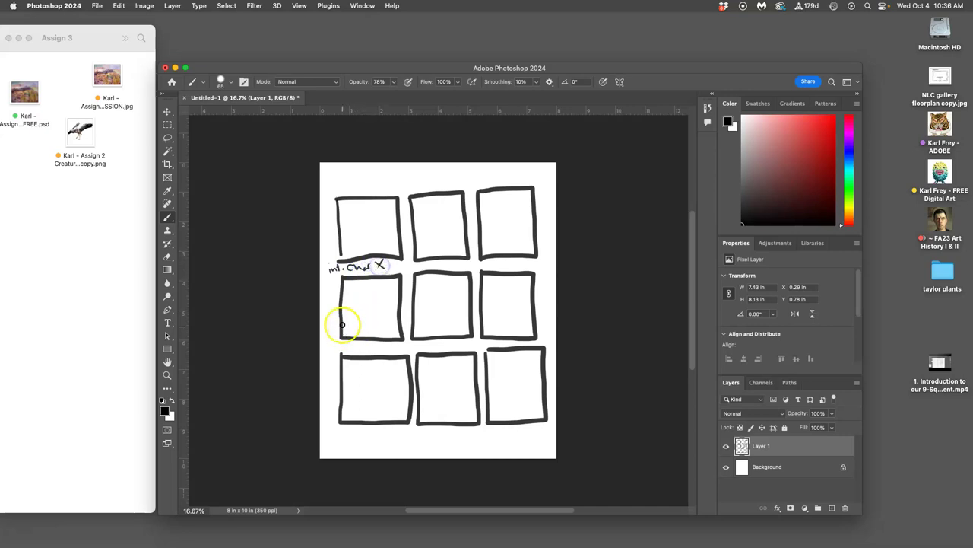
pyautogui.moveTo(354, 232)
pyautogui.mouseDown()
pyautogui.moveTo(384, 220)
pyautogui.moveTo(365, 222)
pyautogui.moveTo(375, 242)
pyautogui.mouseUp()
pyautogui.click(368, 219)
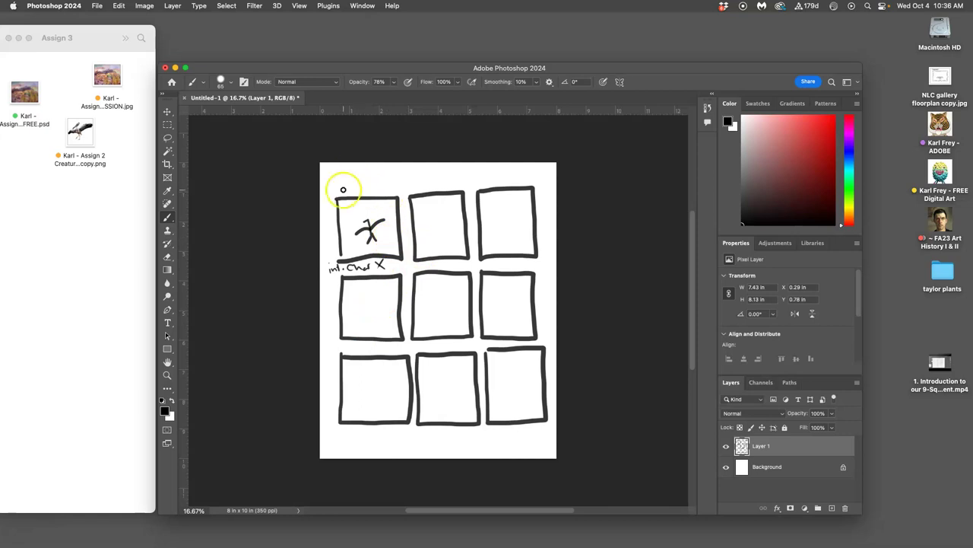
# Handwrite 'Est. Setting' above the first panel and add arms and scenery to its sketch.
pyautogui.moveTo(334, 189); pyautogui.dragTo(332, 183)
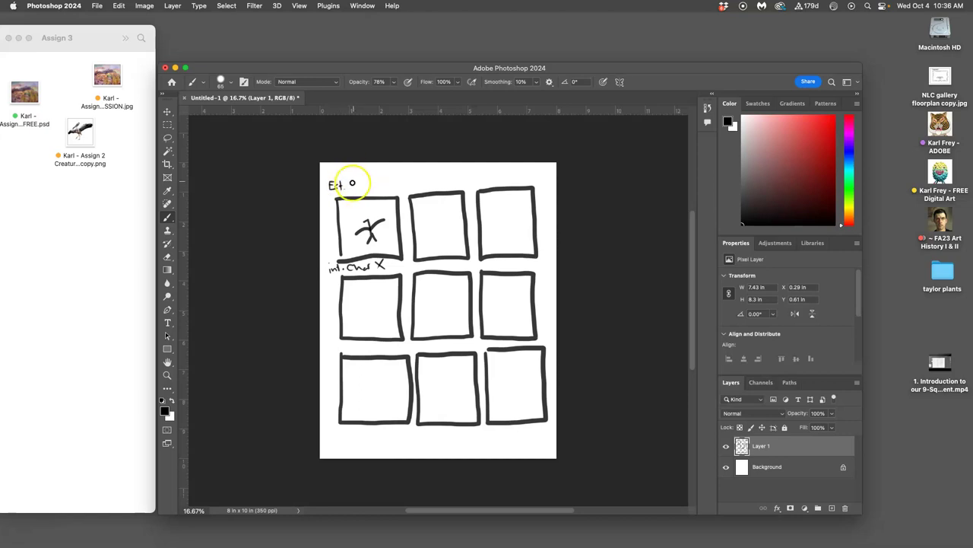
pyautogui.click(347, 184)
pyautogui.moveTo(360, 183); pyautogui.dragTo(380, 191)
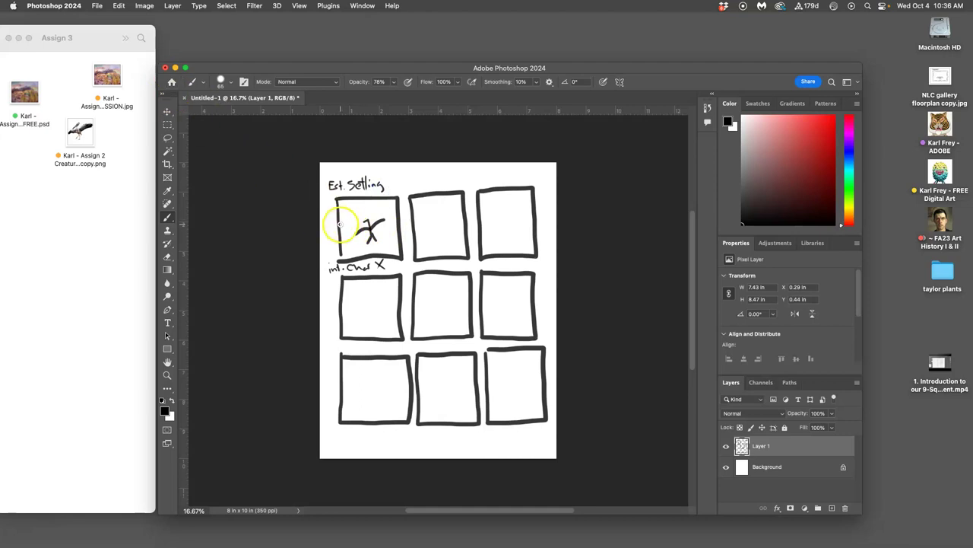
pyautogui.moveTo(340, 222); pyautogui.dragTo(367, 218)
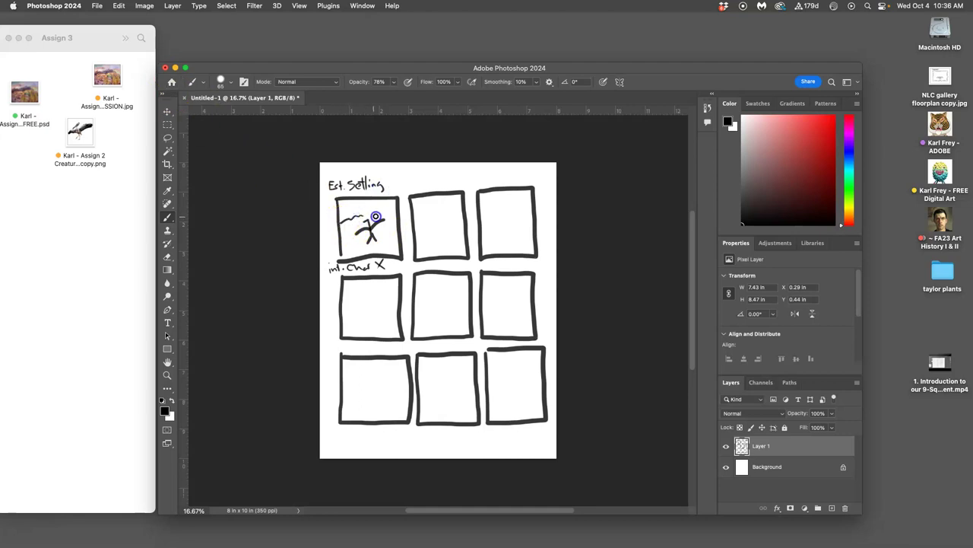
pyautogui.doubleClick(106, 79)
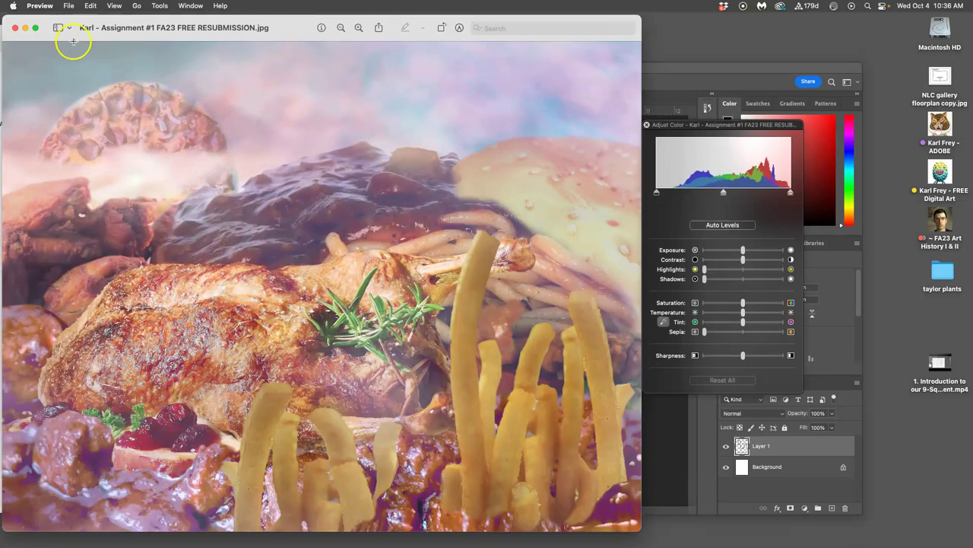
pyautogui.click(13, 27)
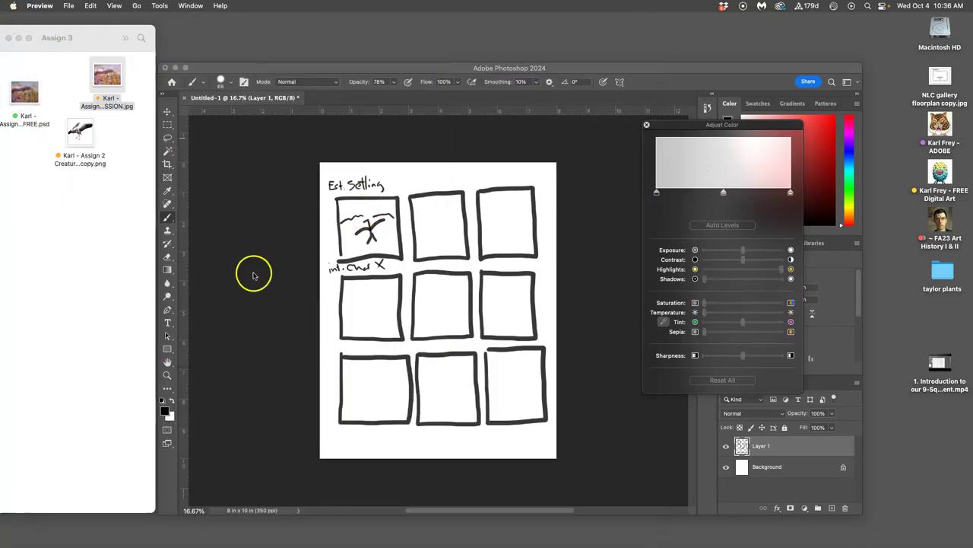
pyautogui.click(82, 133)
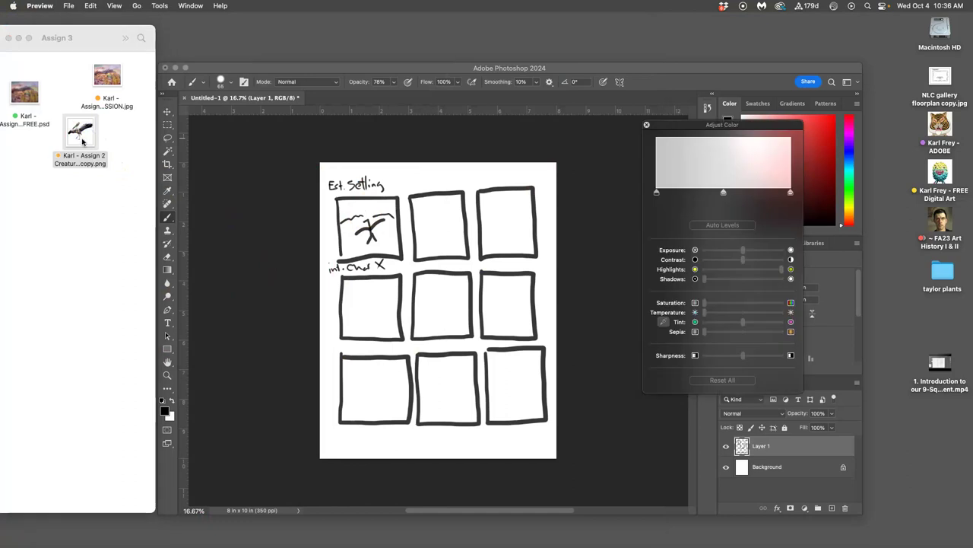
pyautogui.doubleClick(85, 138)
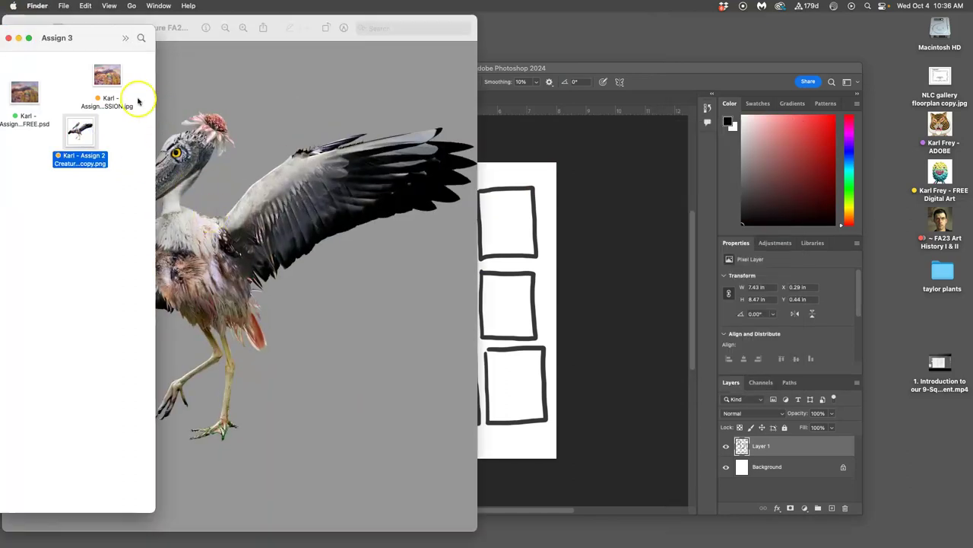
pyautogui.click(109, 83)
pyautogui.doubleClick(108, 84)
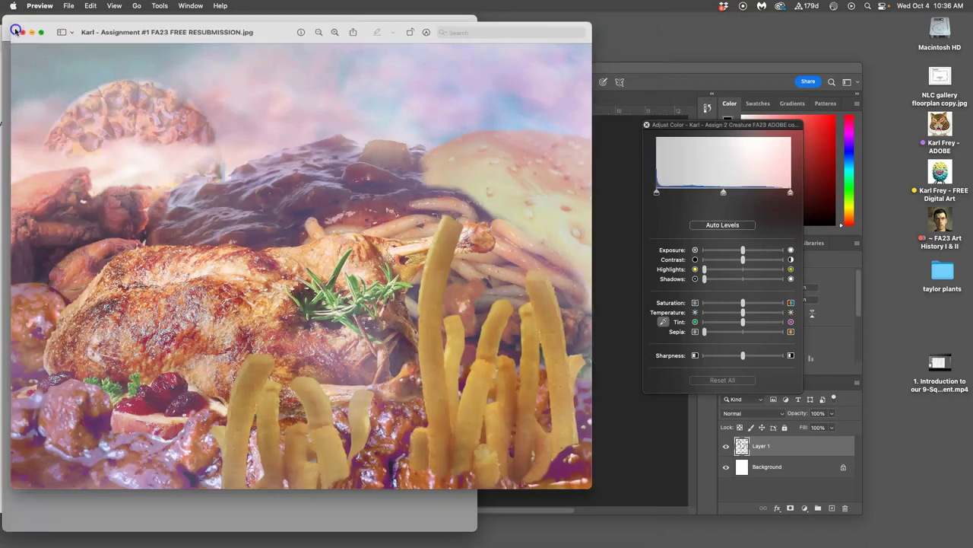
pyautogui.click(15, 31)
pyautogui.click(15, 27)
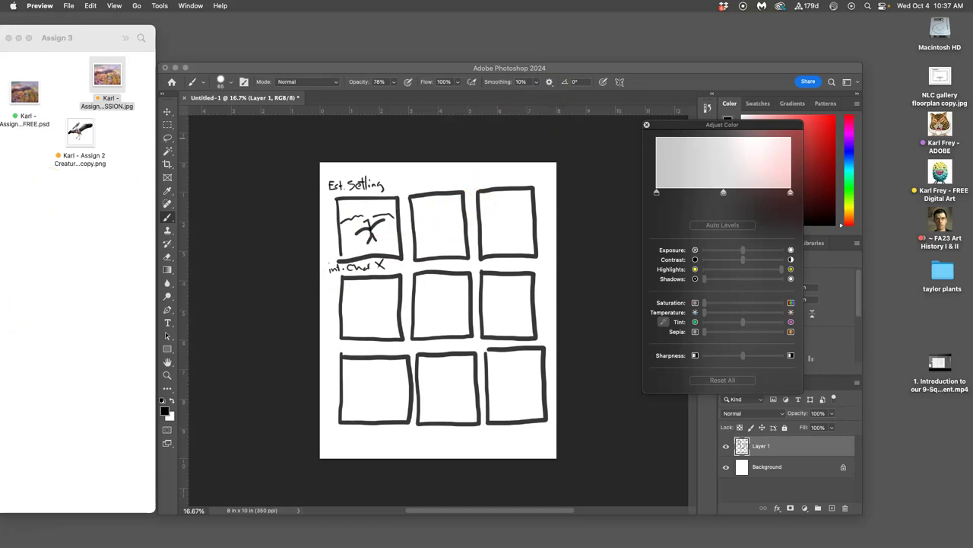
# Save the instructor's hand-collage example image from Canvas into Assign 3 and open it in Preview.
pyautogui.moveTo(13, 182)
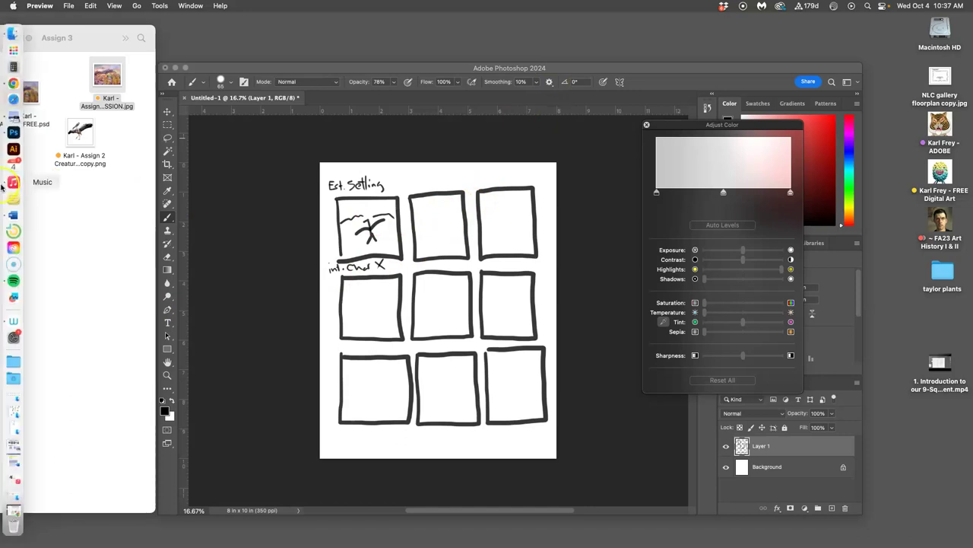
pyautogui.click(14, 84)
pyautogui.scroll(-10, 446, 224)
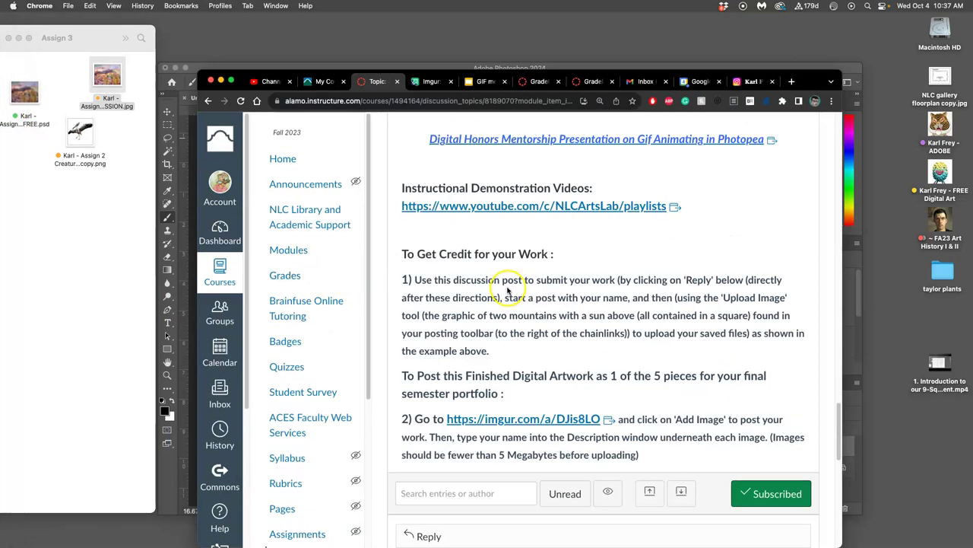
pyautogui.scroll(-5, 507, 289)
pyautogui.scroll(1, 561, 285)
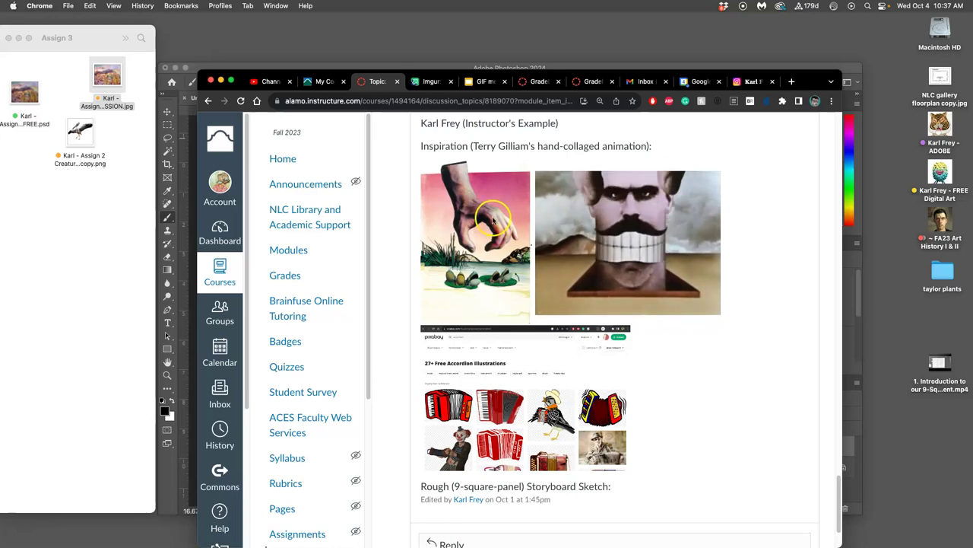
pyautogui.moveTo(487, 220); pyautogui.dragTo(114, 214)
pyautogui.doubleClick(113, 222)
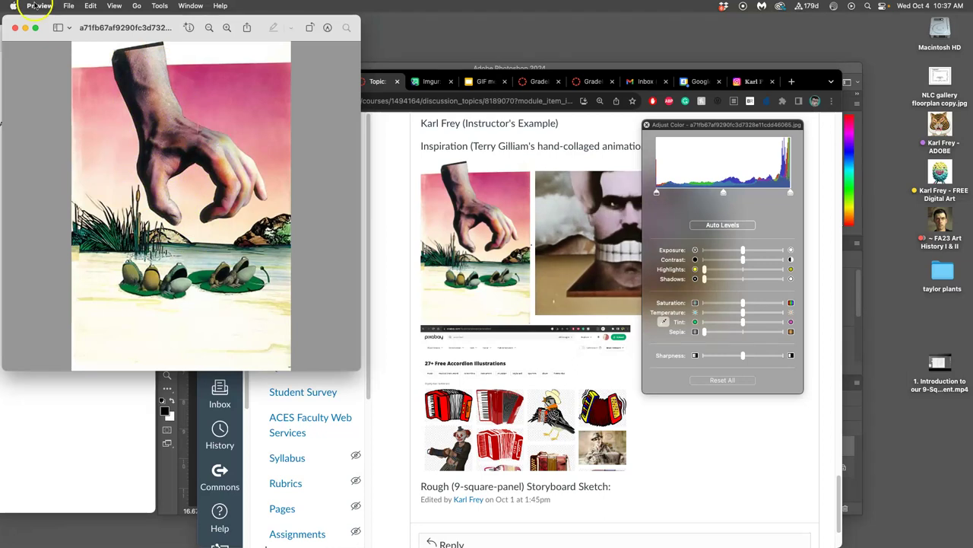
# Close Preview and sketch a mountain line in the first panel.
pyautogui.click(14, 27)
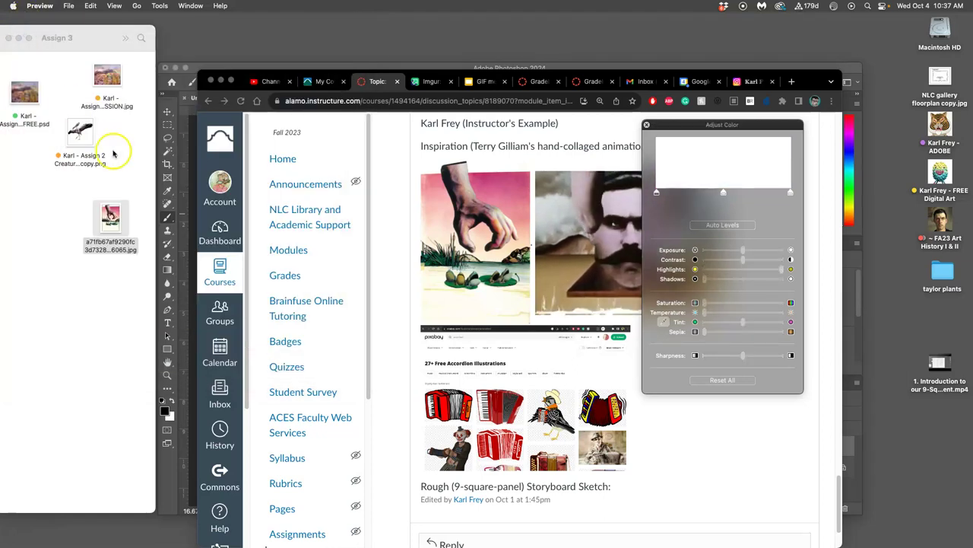
pyautogui.click(196, 65)
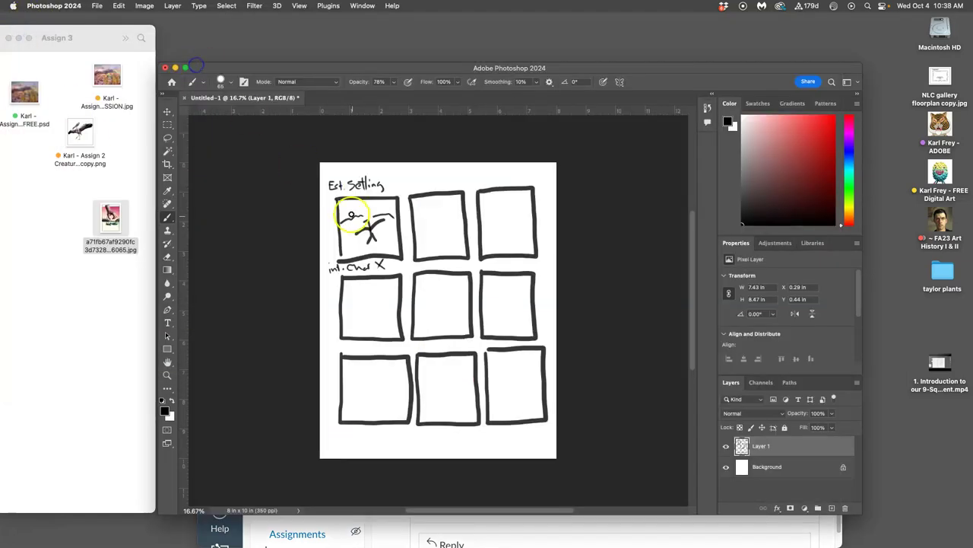
pyautogui.moveTo(351, 216); pyautogui.dragTo(394, 218)
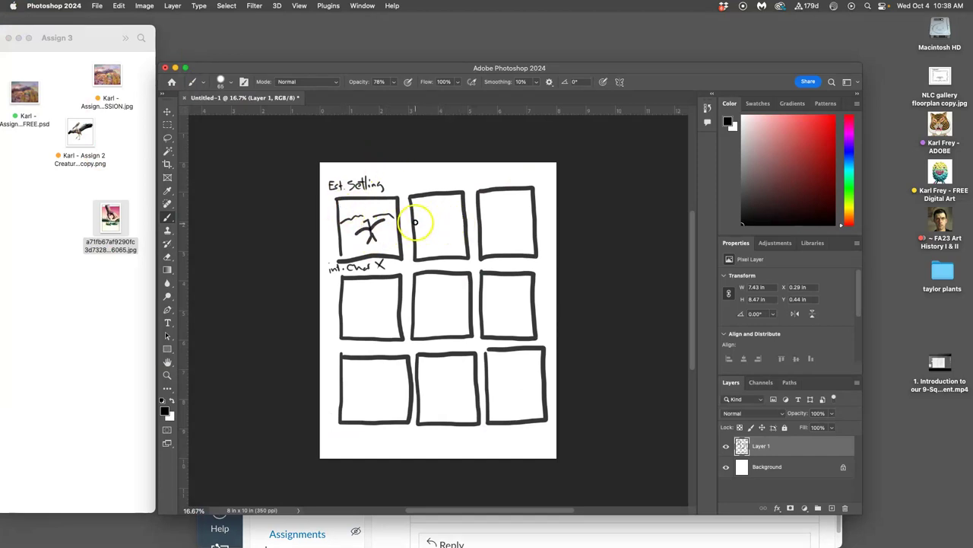
# Sketch a figure with a looping hand in the second panel and start its 'Int' label.
pyautogui.moveTo(414, 222); pyautogui.dragTo(465, 221)
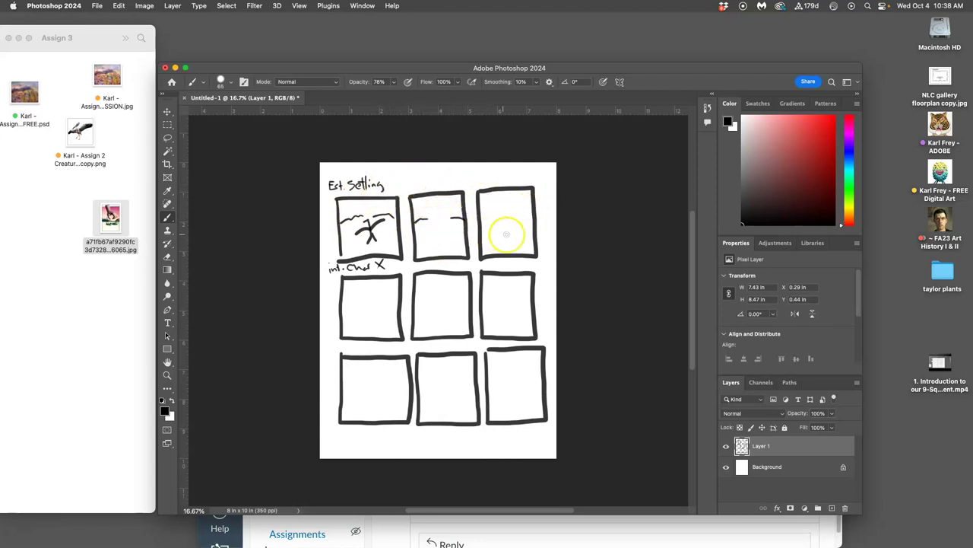
pyautogui.moveTo(425, 194); pyautogui.dragTo(426, 211)
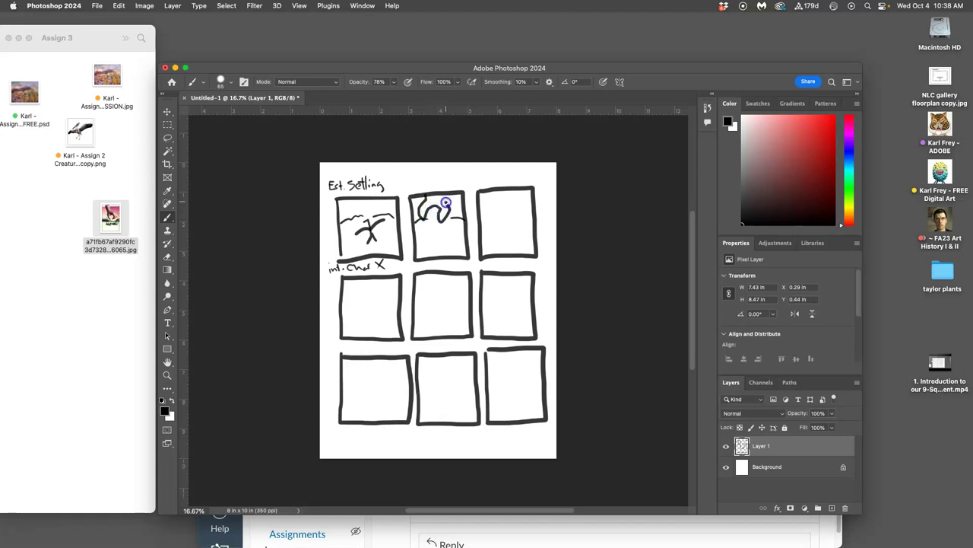
pyautogui.moveTo(446, 202)
pyautogui.mouseDown()
pyautogui.moveTo(434, 230)
pyautogui.moveTo(433, 212)
pyautogui.moveTo(427, 224)
pyautogui.moveTo(451, 221)
pyautogui.moveTo(433, 243)
pyautogui.moveTo(444, 244)
pyautogui.mouseUp()
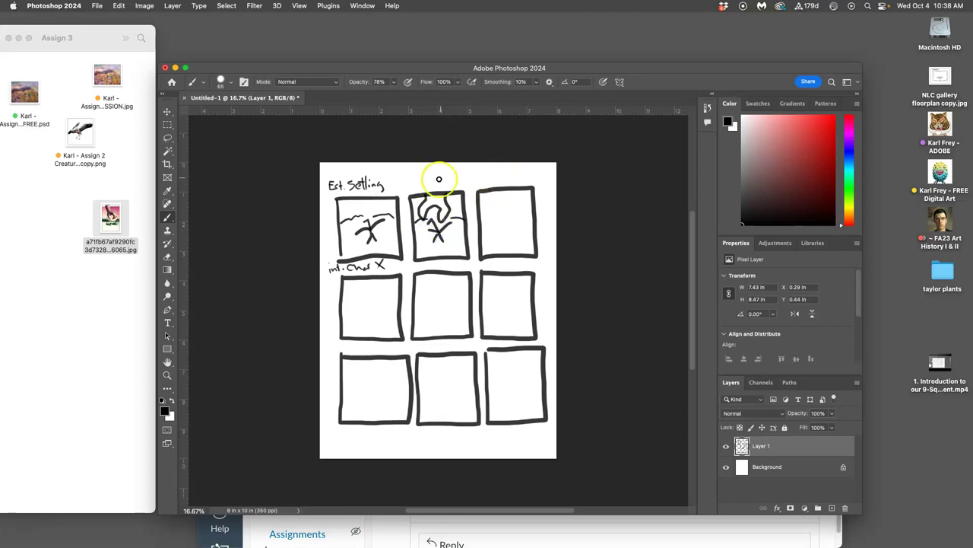
pyautogui.click(414, 266)
pyautogui.moveTo(413, 266); pyautogui.dragTo(431, 268)
# Undo the wrong letter and finish the second panel's label as 'Int Hand'.
pyautogui.press('super+z')
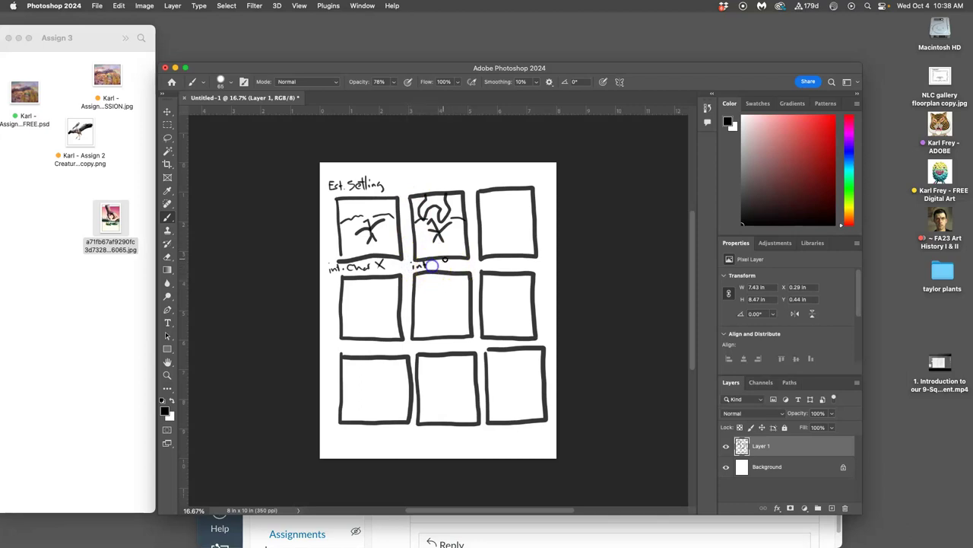
pyautogui.click(440, 260)
pyautogui.moveTo(459, 261); pyautogui.dragTo(463, 263)
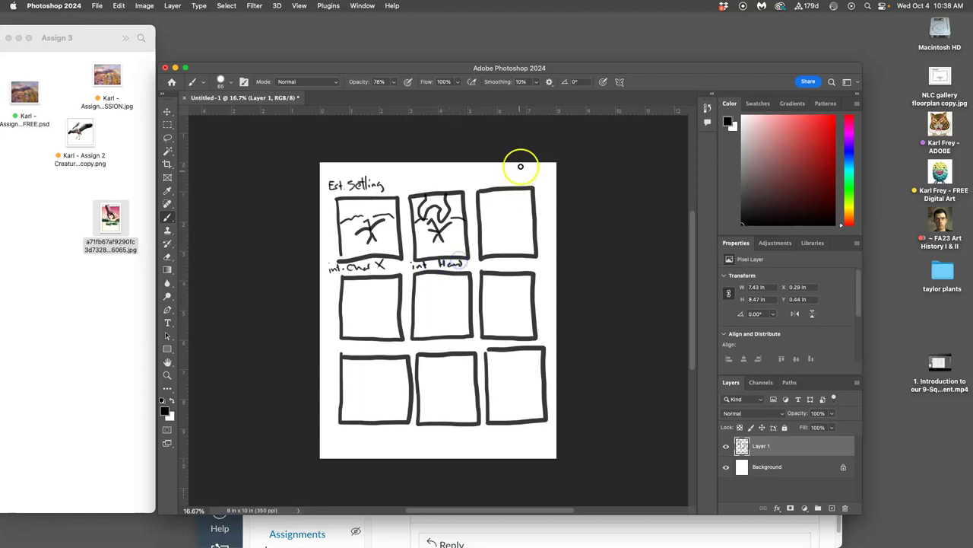
# Sketch a small stick figure in the third panel and add marks around panel 2's figure.
pyautogui.click(504, 213)
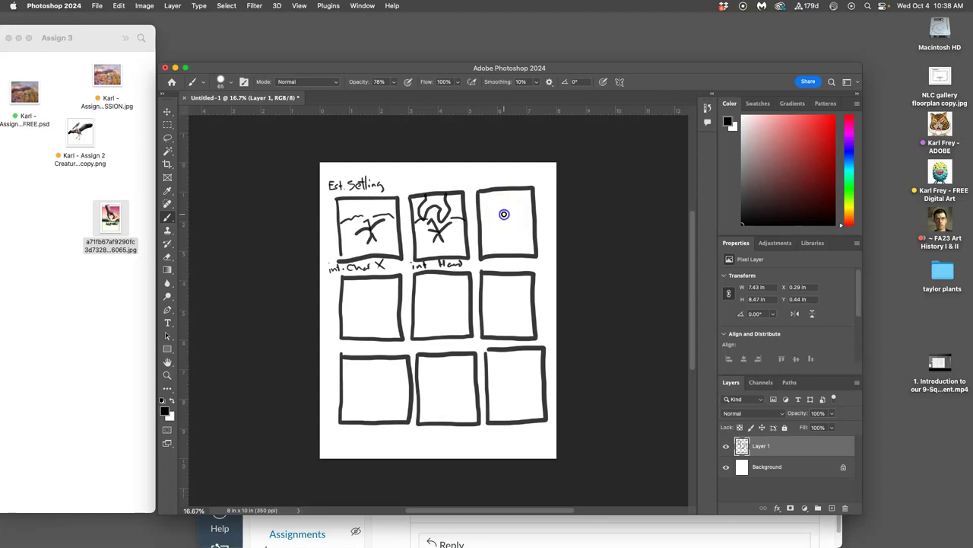
pyautogui.moveTo(504, 215)
pyautogui.mouseDown()
pyautogui.moveTo(509, 232)
pyautogui.moveTo(502, 224)
pyautogui.moveTo(518, 216)
pyautogui.moveTo(503, 235)
pyautogui.moveTo(520, 207)
pyautogui.moveTo(491, 204)
pyautogui.moveTo(508, 199)
pyautogui.moveTo(503, 189)
pyautogui.moveTo(517, 199)
pyautogui.moveTo(493, 183)
pyautogui.mouseUp()
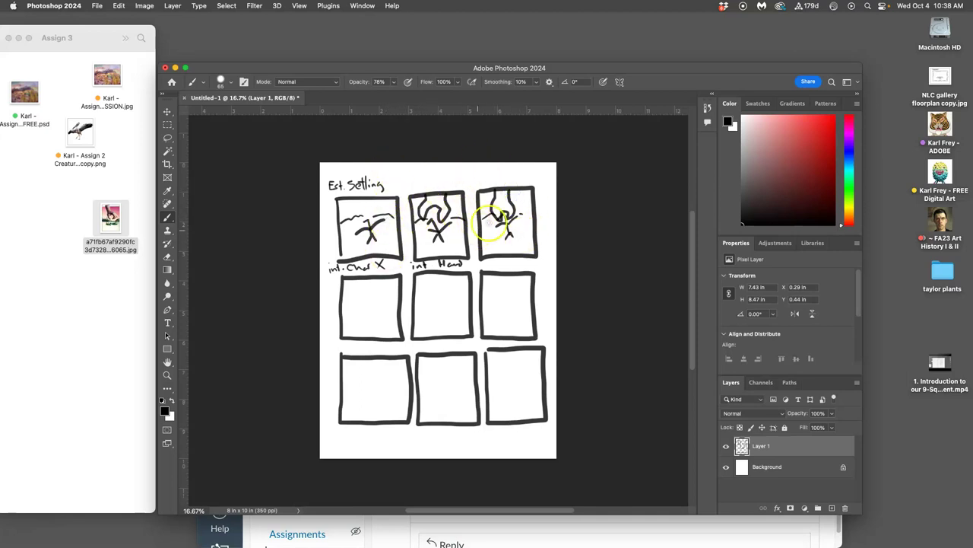
pyautogui.moveTo(418, 207)
pyautogui.mouseDown()
pyautogui.moveTo(475, 208)
pyautogui.moveTo(455, 220)
pyautogui.mouseUp()
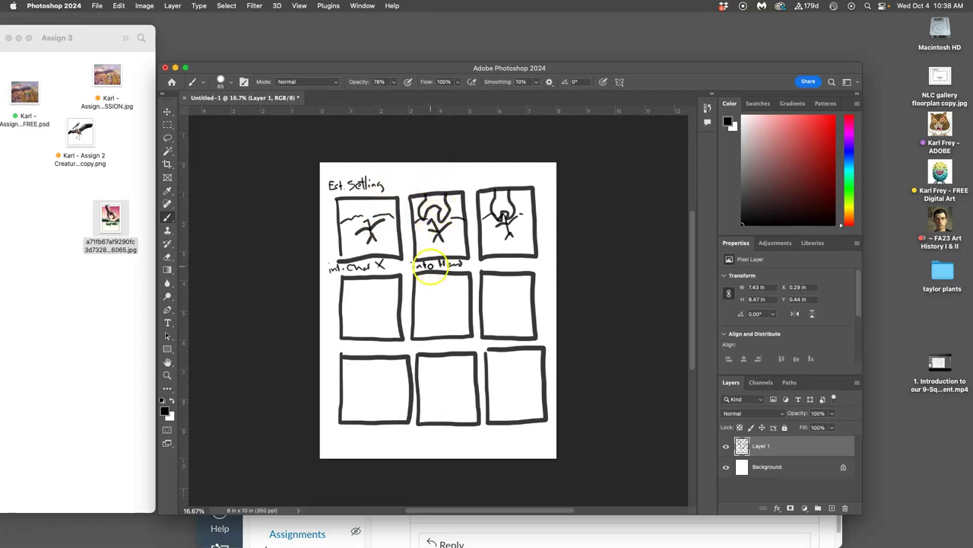
# Retrace panel 2's hand and swirl and panel 1's stick figure with darker strokes.
pyautogui.click(431, 267)
pyautogui.moveTo(417, 209)
pyautogui.mouseDown()
pyautogui.moveTo(449, 226)
pyautogui.moveTo(420, 206)
pyautogui.mouseUp()
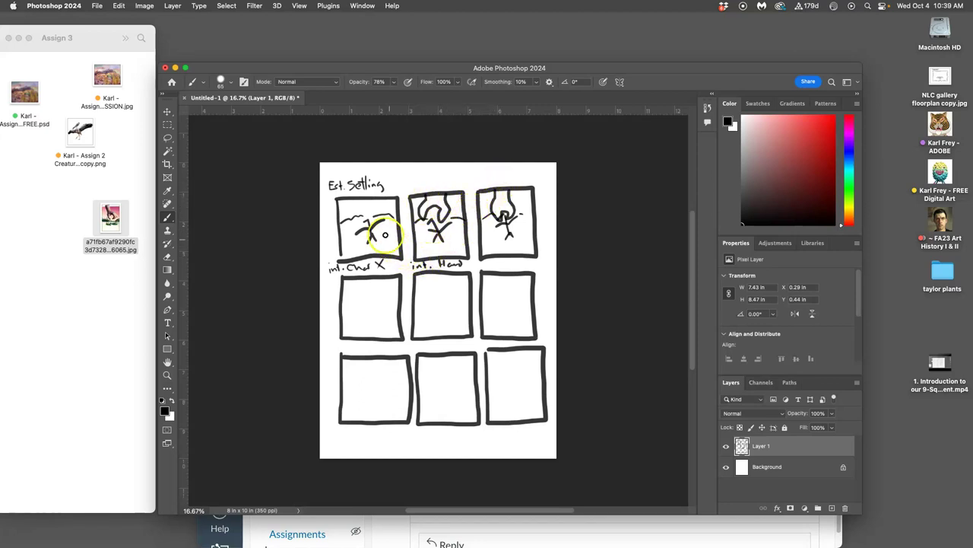
pyautogui.moveTo(380, 210)
pyautogui.mouseDown()
pyautogui.moveTo(379, 213)
pyautogui.moveTo(374, 232)
pyautogui.moveTo(361, 228)
pyautogui.moveTo(374, 224)
pyautogui.moveTo(357, 238)
pyautogui.moveTo(334, 227)
pyautogui.moveTo(388, 225)
pyautogui.mouseUp()
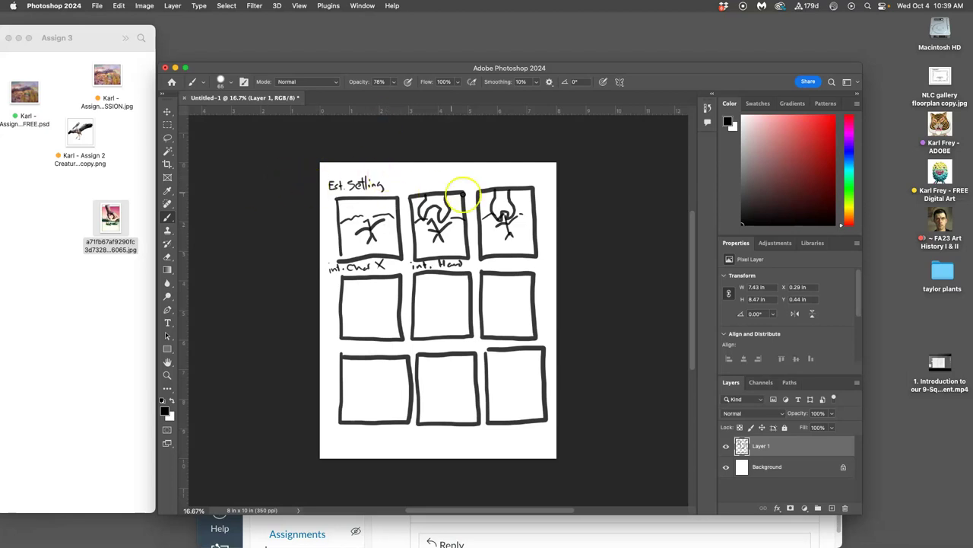
pyautogui.moveTo(435, 218); pyautogui.dragTo(433, 218)
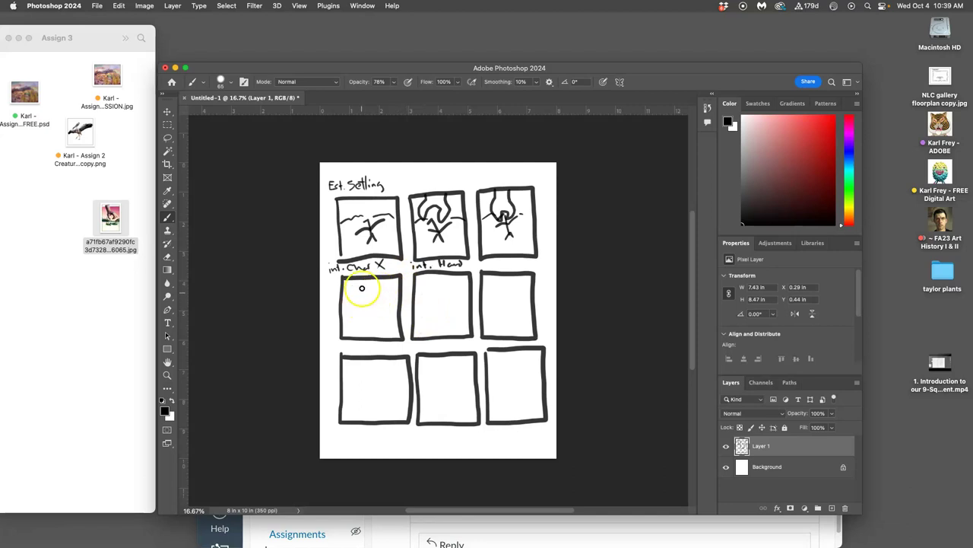
# Draw a figure in the fourth panel and handwrite an action label beneath it.
pyautogui.moveTo(363, 279); pyautogui.dragTo(364, 288)
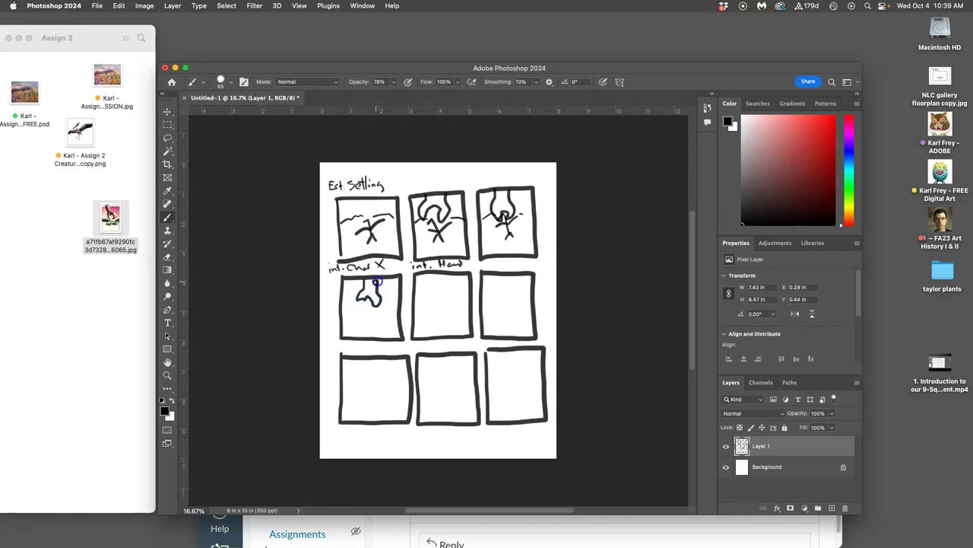
pyautogui.moveTo(375, 281); pyautogui.dragTo(359, 298)
pyautogui.moveTo(365, 303); pyautogui.dragTo(358, 302)
pyautogui.moveTo(372, 322)
pyautogui.mouseDown()
pyautogui.moveTo(349, 319)
pyautogui.moveTo(379, 316)
pyautogui.mouseUp()
pyautogui.press('super+z')
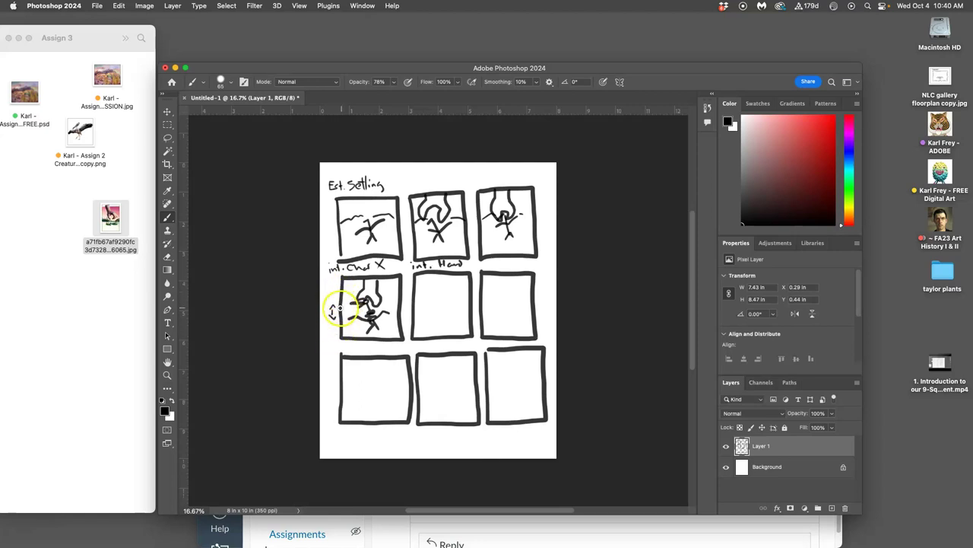
pyautogui.moveTo(340, 308)
pyautogui.mouseDown()
pyautogui.moveTo(357, 296)
pyautogui.moveTo(384, 305)
pyautogui.moveTo(373, 302)
pyautogui.mouseUp()
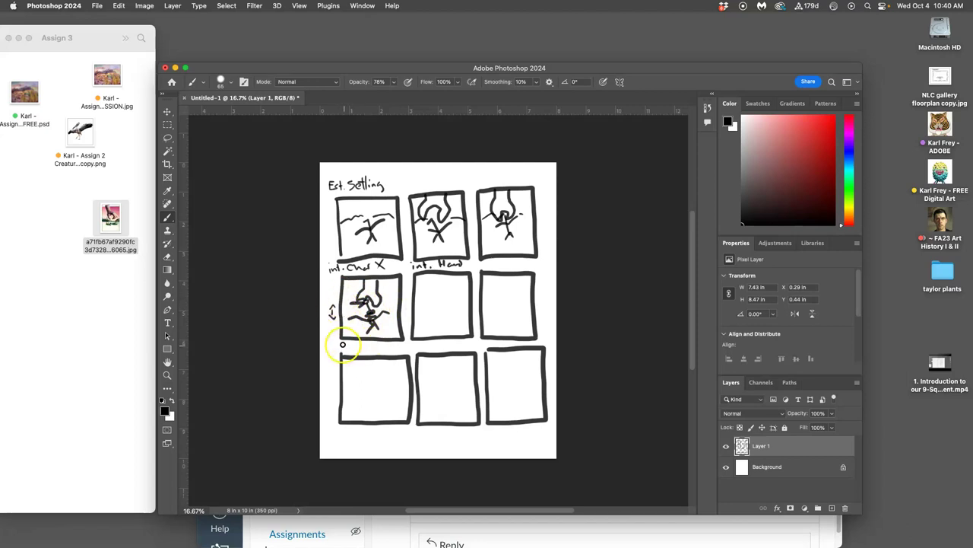
pyautogui.moveTo(342, 344); pyautogui.dragTo(342, 346)
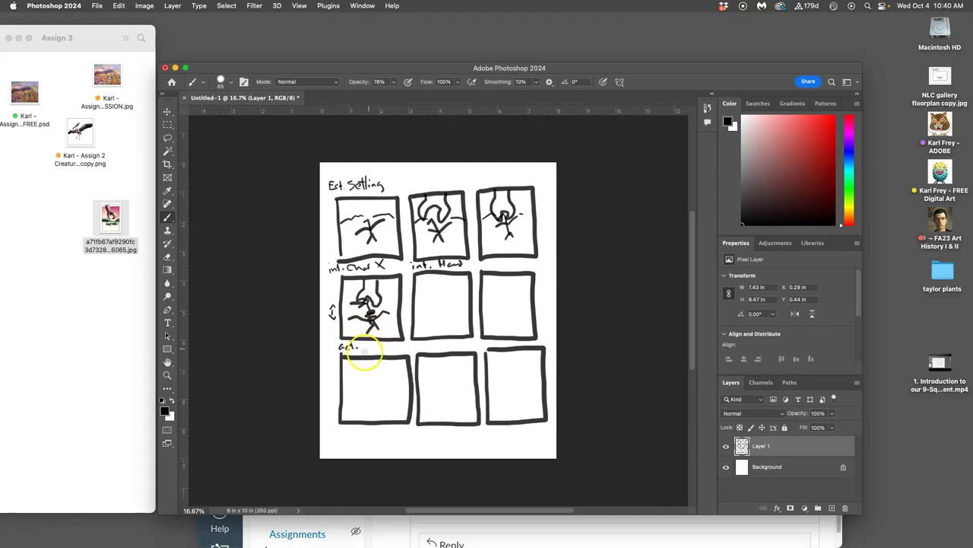
pyautogui.moveTo(364, 344); pyautogui.dragTo(381, 344)
# Sketch figures in the fifth and sixth panels, the sixth with a spring-shaped body.
pyautogui.click(436, 278)
pyautogui.moveTo(432, 281); pyautogui.dragTo(442, 313)
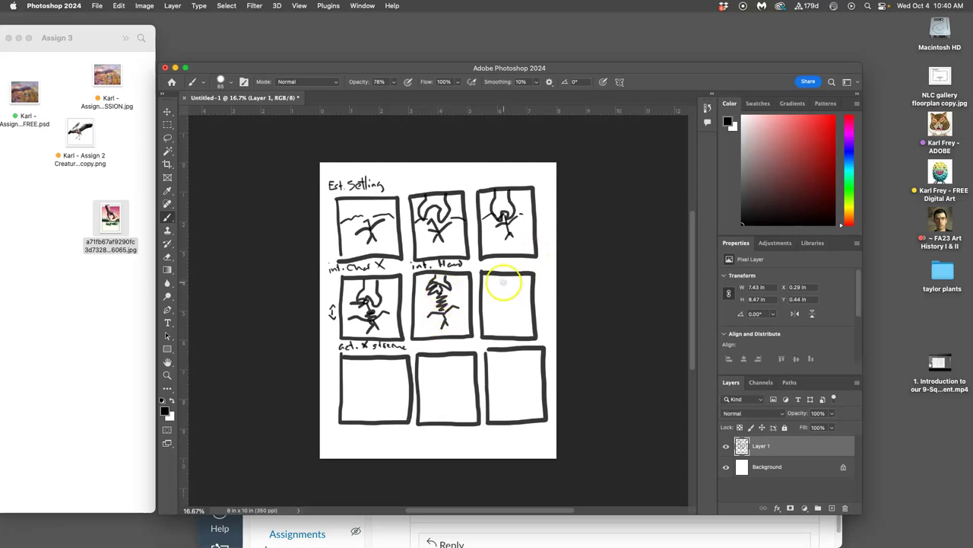
pyautogui.moveTo(502, 277); pyautogui.dragTo(502, 275)
pyautogui.moveTo(495, 283); pyautogui.dragTo(495, 285)
pyautogui.press('super+z')
pyautogui.moveTo(511, 280); pyautogui.dragTo(506, 279)
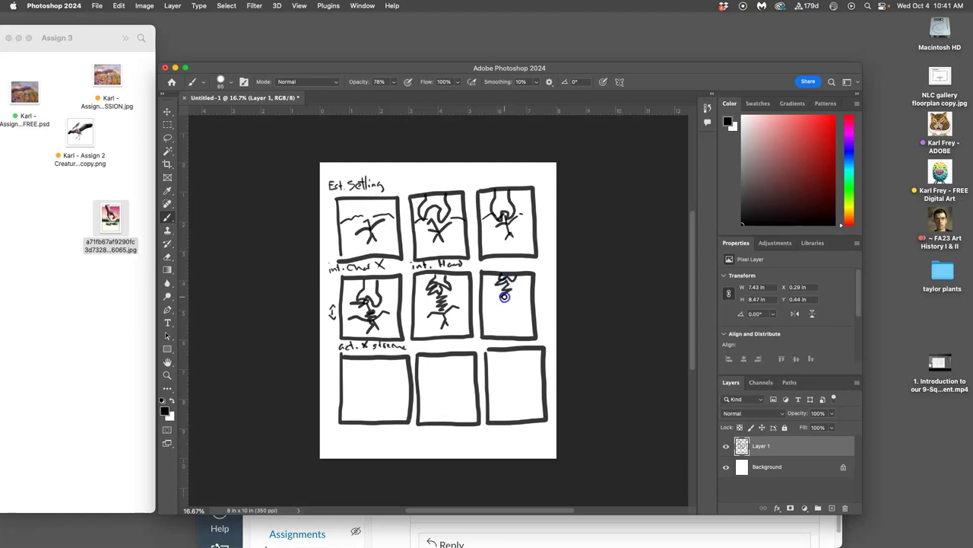
pyautogui.moveTo(504, 296)
pyautogui.mouseDown()
pyautogui.moveTo(507, 309)
pyautogui.moveTo(498, 308)
pyautogui.moveTo(520, 310)
pyautogui.moveTo(514, 329)
pyautogui.mouseUp()
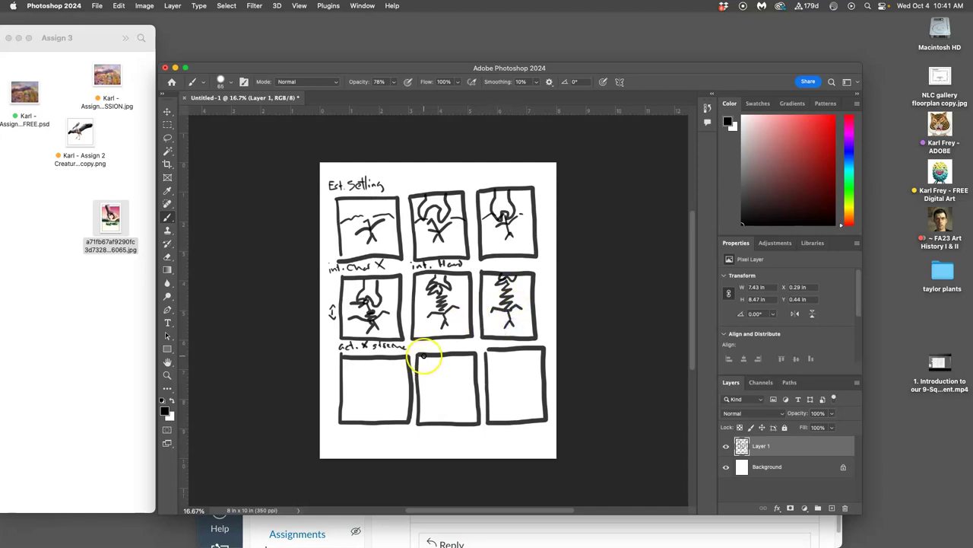
# Finish the sixth panel's figure with a stroke along its bottom.
pyautogui.moveTo(425, 340)
pyautogui.mouseDown()
pyautogui.moveTo(424, 348)
pyautogui.moveTo(460, 342)
pyautogui.mouseUp()
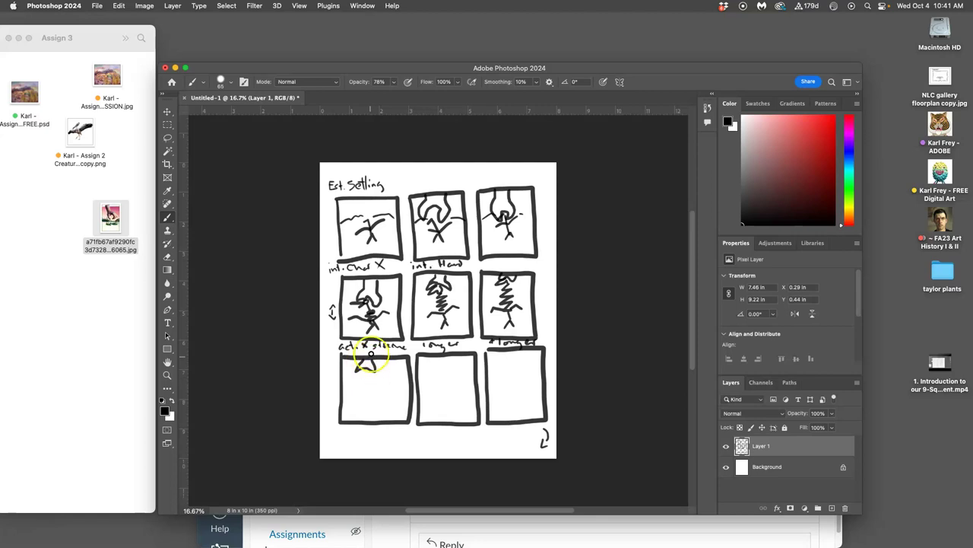
pyautogui.click(397, 528)
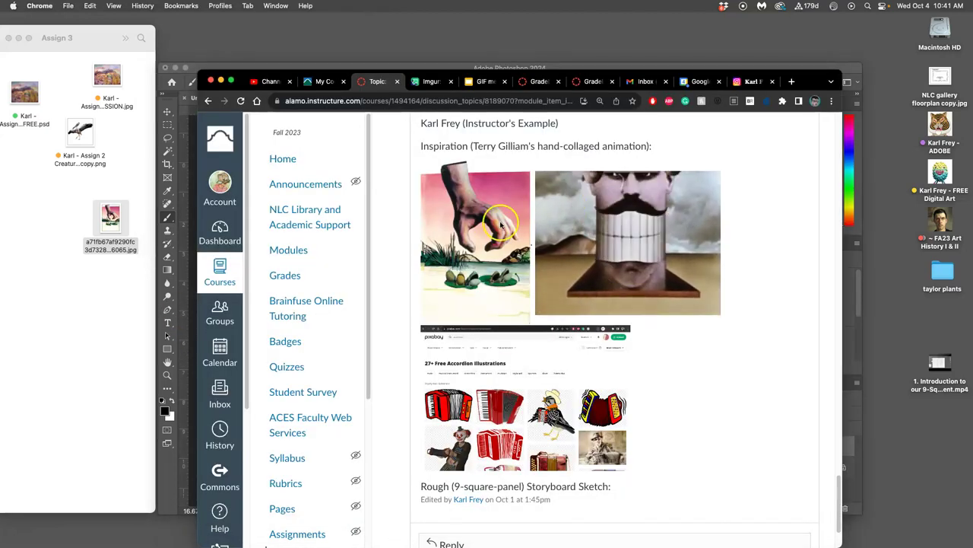
pyautogui.click(196, 67)
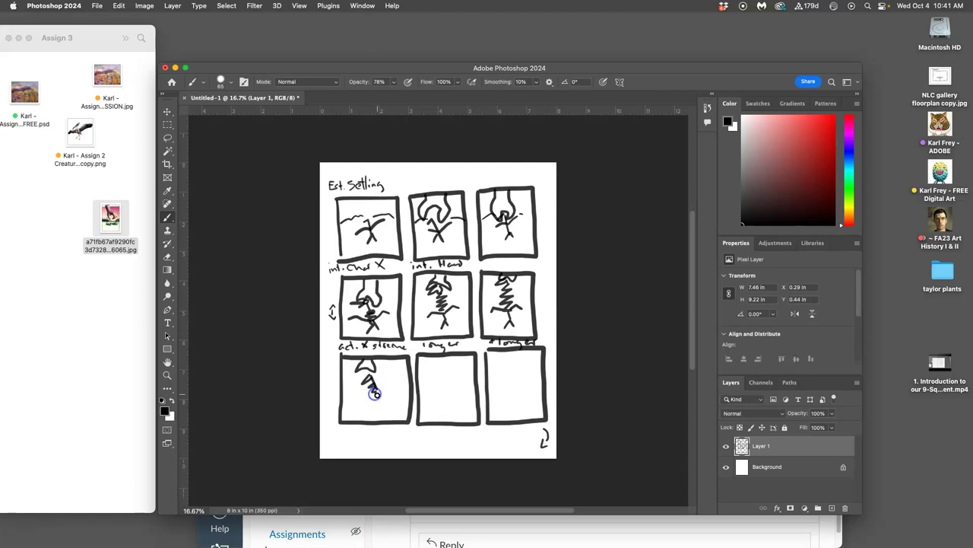
# Sketch figures in the three bottom-row panels and add strokes across the middle-row figures.
pyautogui.moveTo(385, 388)
pyautogui.mouseDown()
pyautogui.moveTo(372, 400)
pyautogui.moveTo(378, 414)
pyautogui.mouseUp()
pyautogui.moveTo(438, 361)
pyautogui.mouseDown()
pyautogui.moveTo(441, 391)
pyautogui.moveTo(437, 355)
pyautogui.moveTo(443, 387)
pyautogui.moveTo(425, 368)
pyautogui.mouseUp()
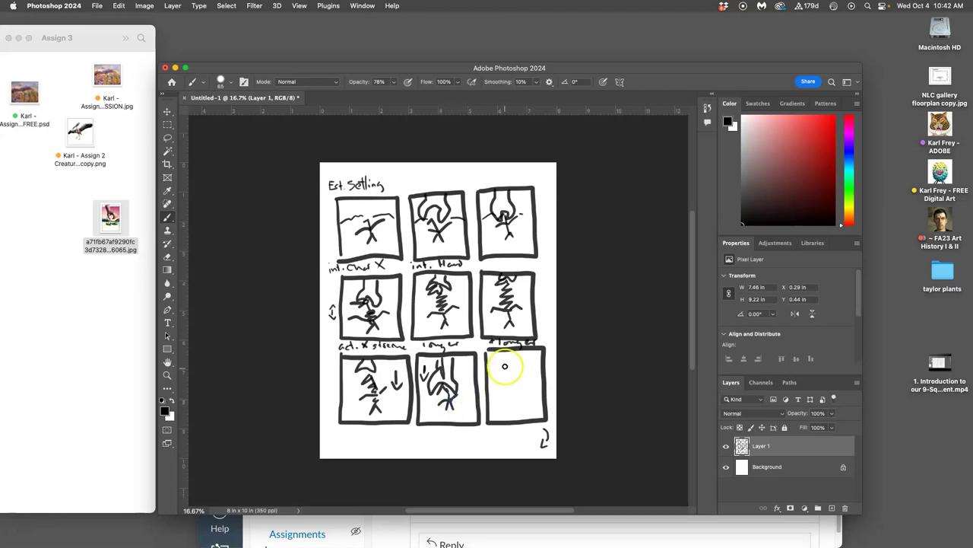
pyautogui.moveTo(504, 369)
pyautogui.mouseDown()
pyautogui.moveTo(515, 343)
pyautogui.moveTo(503, 353)
pyautogui.moveTo(522, 360)
pyautogui.moveTo(500, 370)
pyautogui.moveTo(493, 359)
pyautogui.mouseUp()
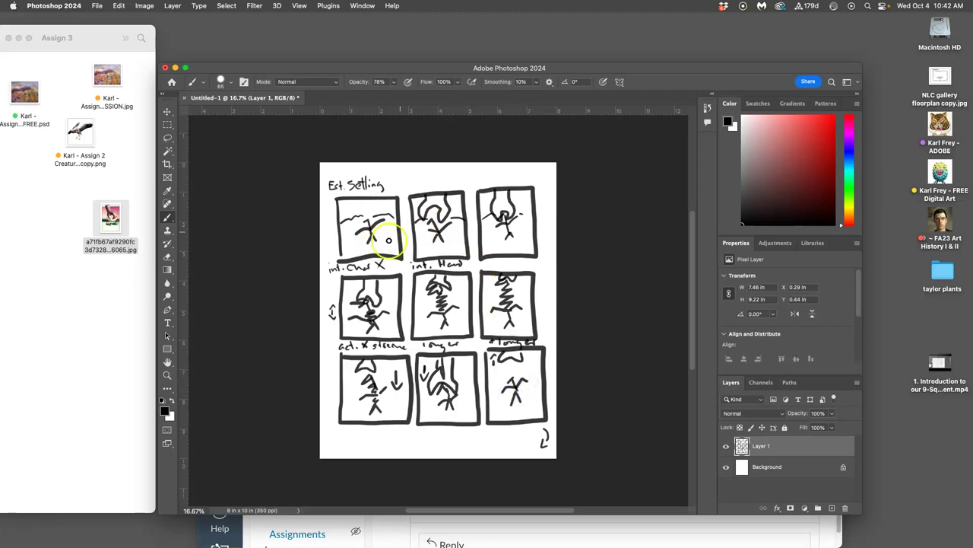
pyautogui.moveTo(350, 308)
pyautogui.mouseDown()
pyautogui.moveTo(446, 293)
pyautogui.moveTo(522, 305)
pyautogui.mouseUp()
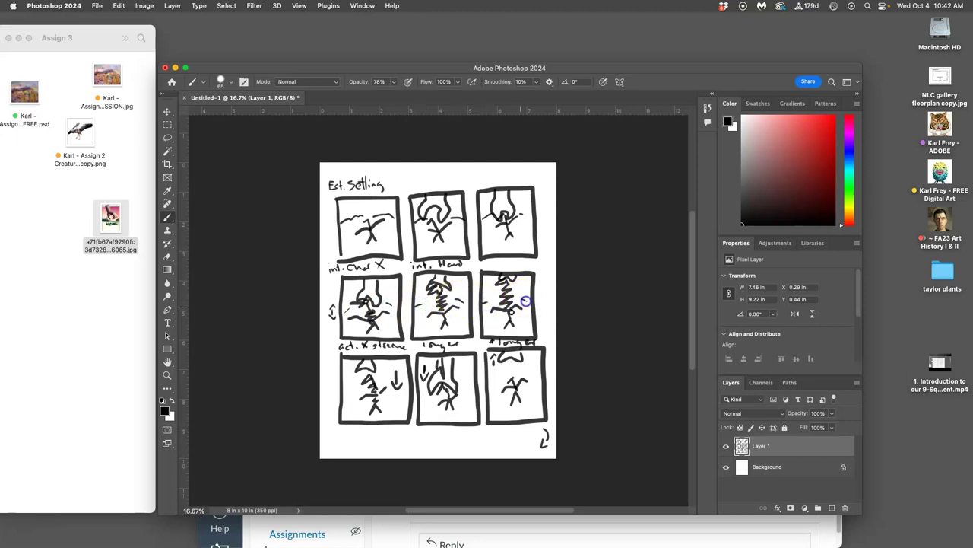
pyautogui.click(424, 373)
pyautogui.moveTo(425, 373); pyautogui.dragTo(423, 392)
pyautogui.click(417, 352)
# Add two tick marks at the page's left edge, retrace the bottom-right border, and touch up a top-row figure.
pyautogui.moveTo(319, 225); pyautogui.dragTo(327, 226)
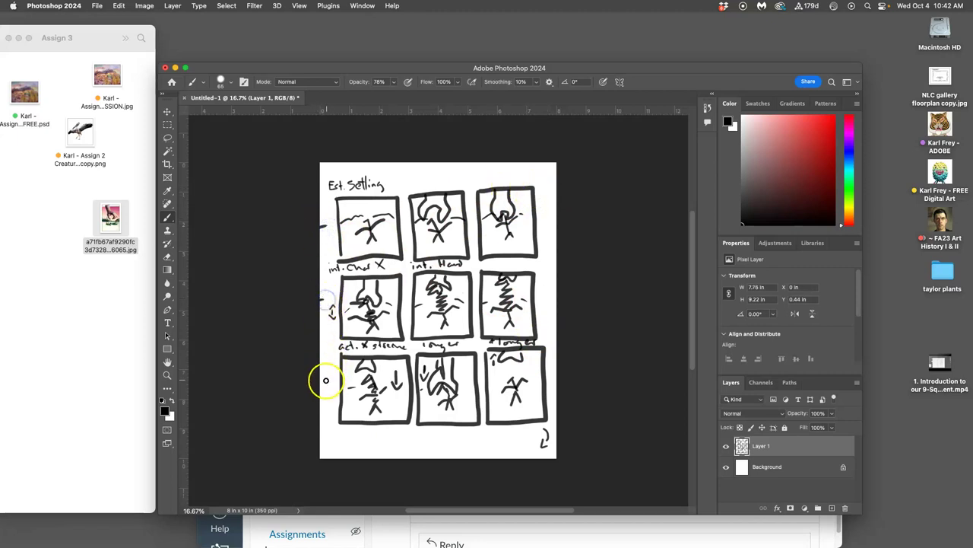
pyautogui.moveTo(319, 380); pyautogui.dragTo(328, 380)
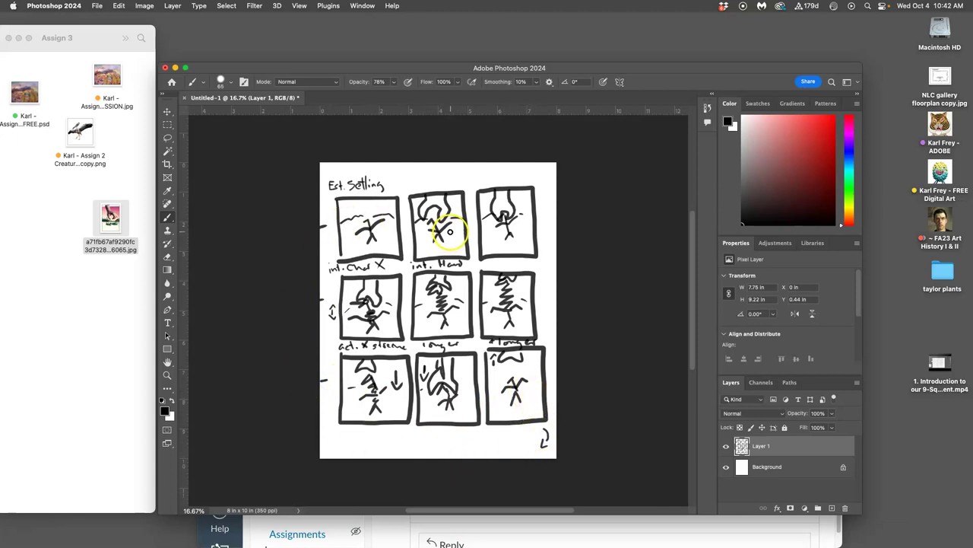
pyautogui.moveTo(491, 349)
pyautogui.mouseDown()
pyautogui.moveTo(543, 356)
pyautogui.moveTo(544, 418)
pyautogui.mouseUp()
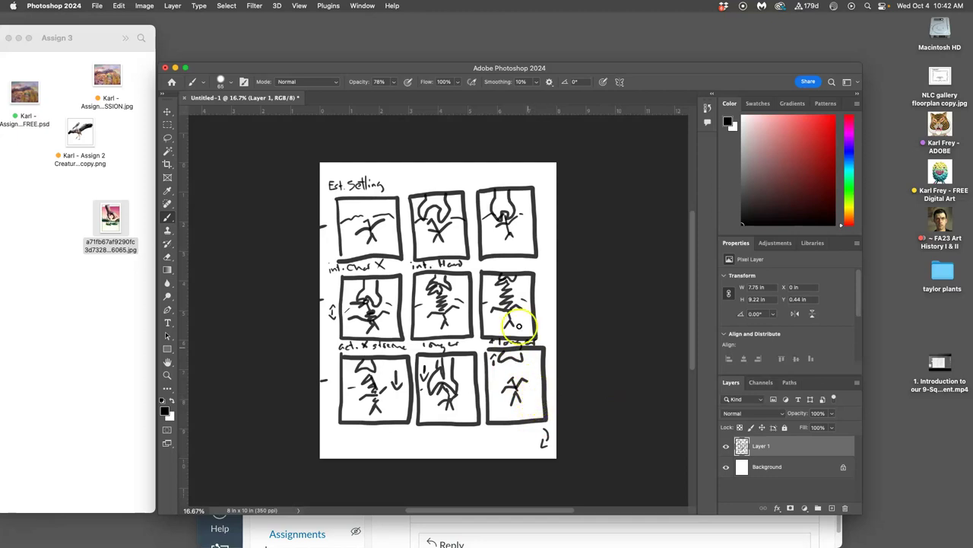
pyautogui.moveTo(361, 218); pyautogui.dragTo(365, 232)
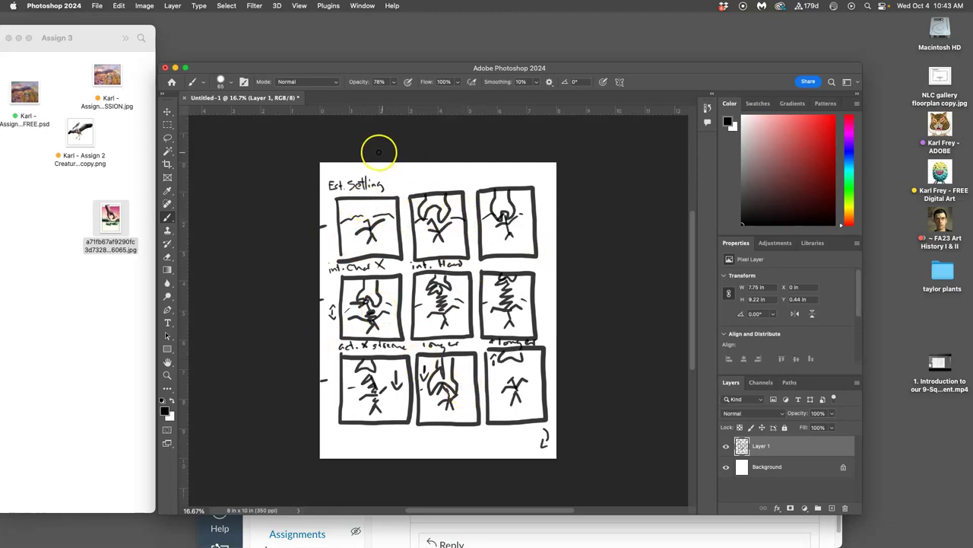
# Save a layered Photoshop-format copy titled 'Assign 3 Rough Storyboard Sketch.psd' to the Desktop.
pyautogui.click(100, 6)
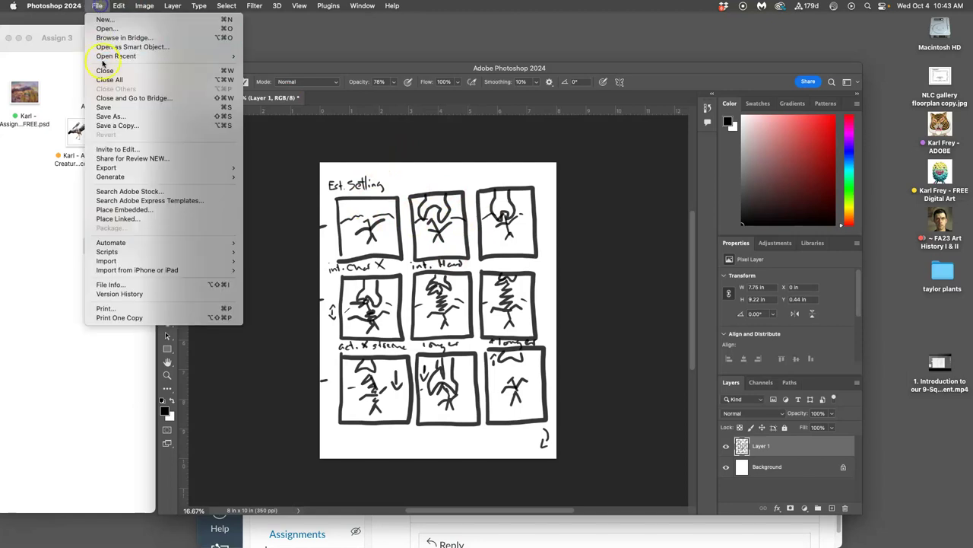
pyautogui.click(114, 126)
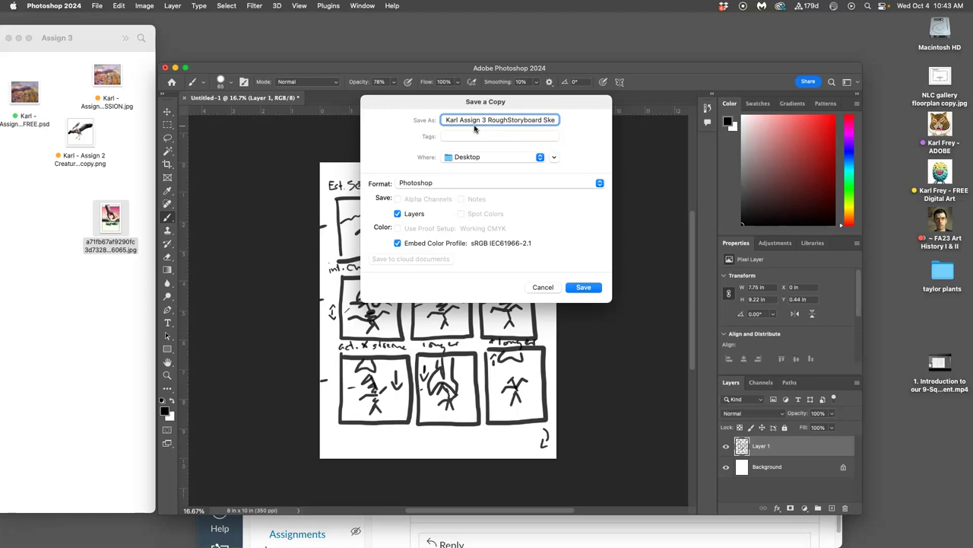
pyautogui.click(586, 287)
pyautogui.click(585, 287)
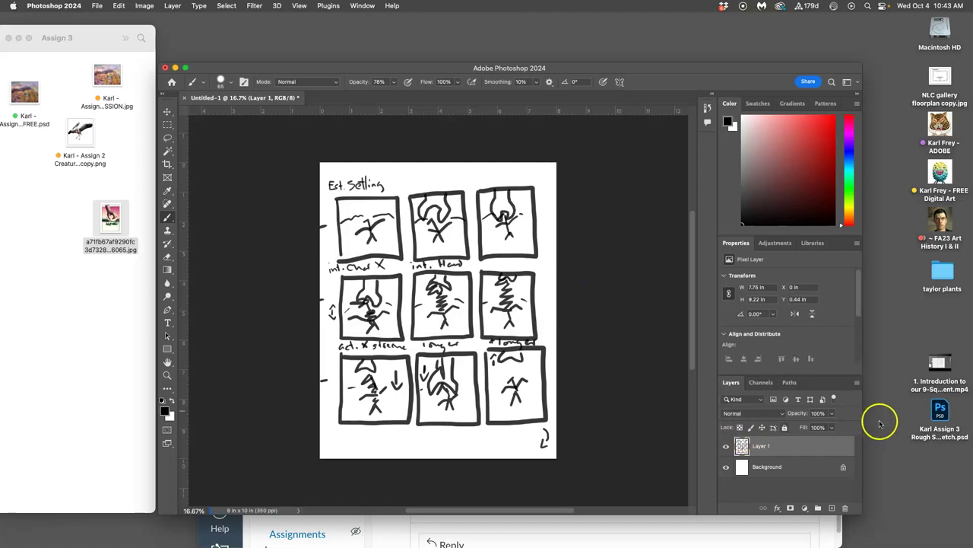
# Move the saved file into the Assign 3 folder and marquee-copy the first panel onto Layer 2.
pyautogui.moveTo(940, 415); pyautogui.dragTo(60, 199)
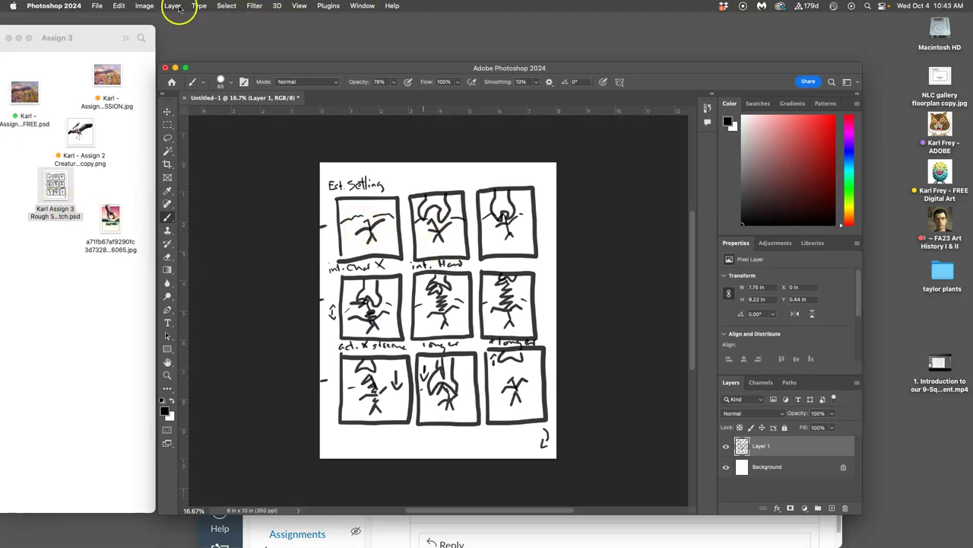
pyautogui.click(167, 125)
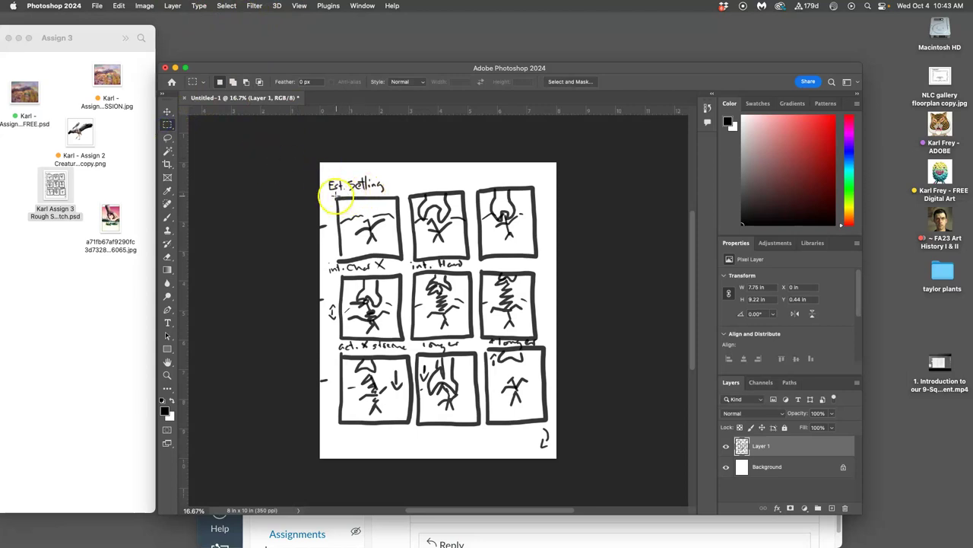
pyautogui.moveTo(329, 194); pyautogui.dragTo(408, 266)
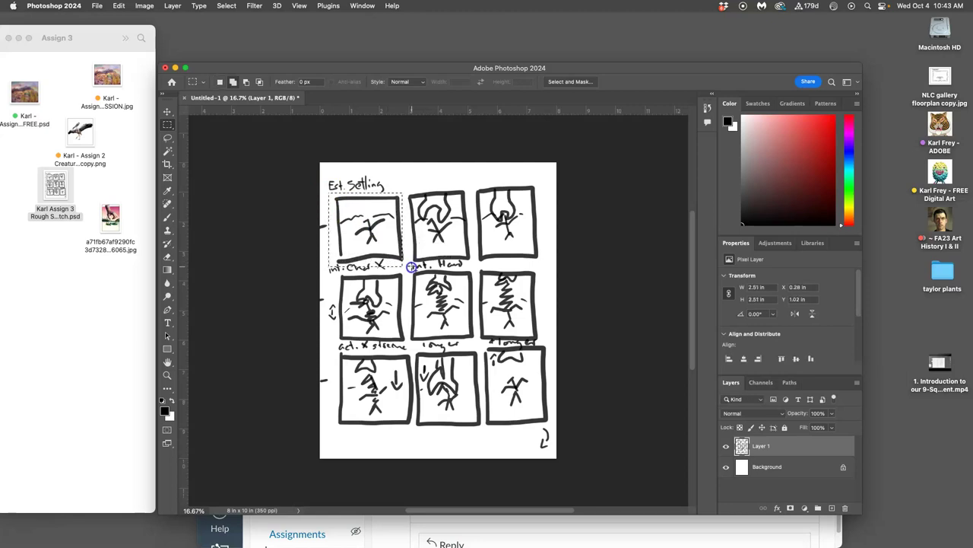
pyautogui.moveTo(378, 236); pyautogui.dragTo(374, 237)
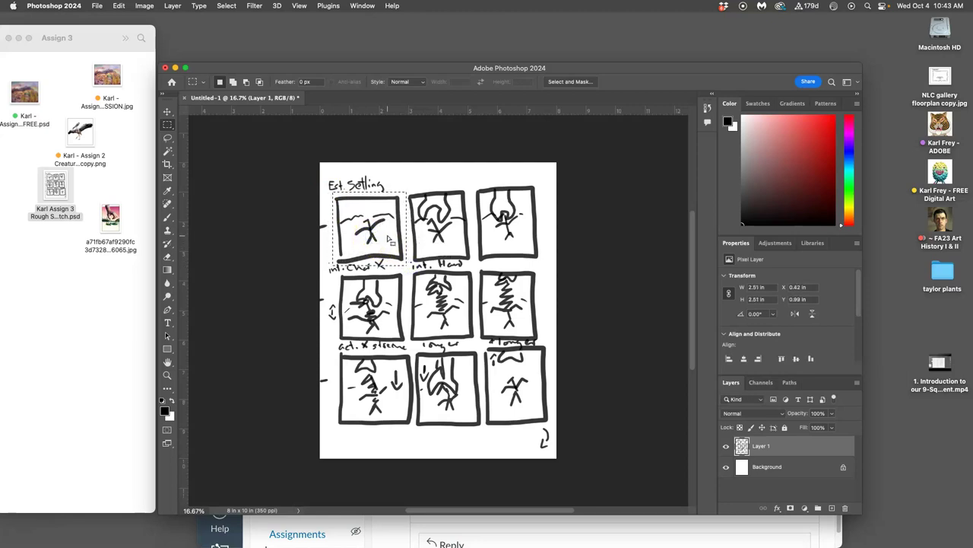
pyautogui.press('super+j')
pyautogui.click(779, 464)
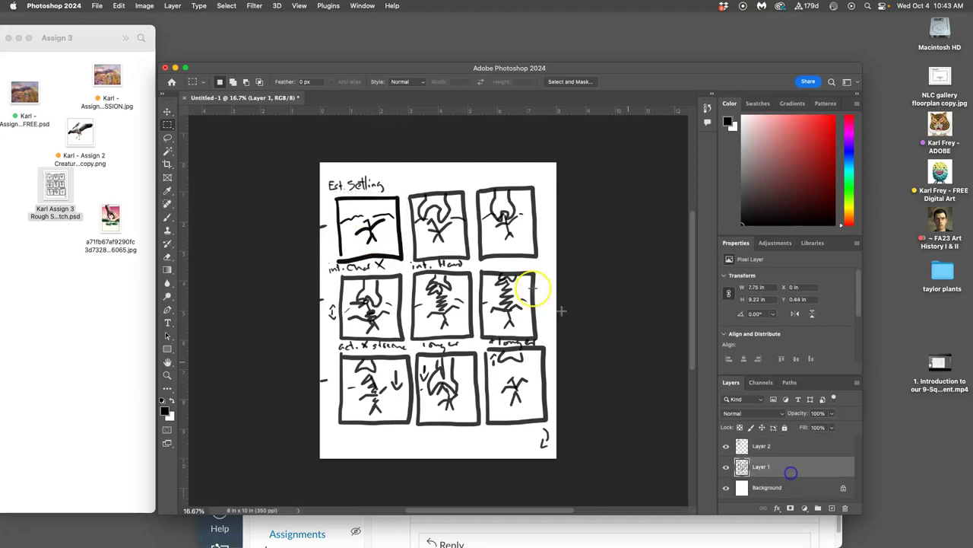
pyautogui.click(764, 446)
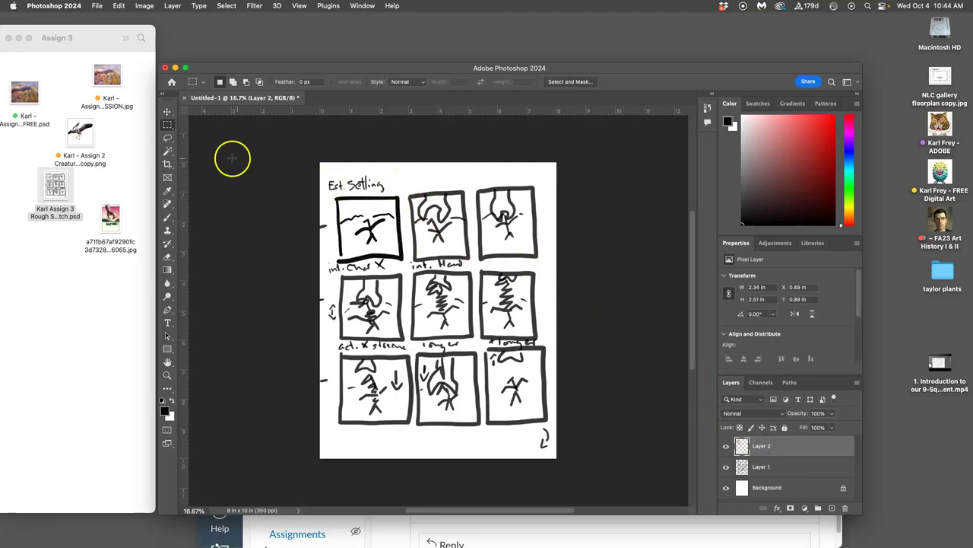
# Try a contiguous Magic Wand selection of the white page, then deselect and remove Layer 2.
pyautogui.click(167, 151)
pyautogui.click(415, 174)
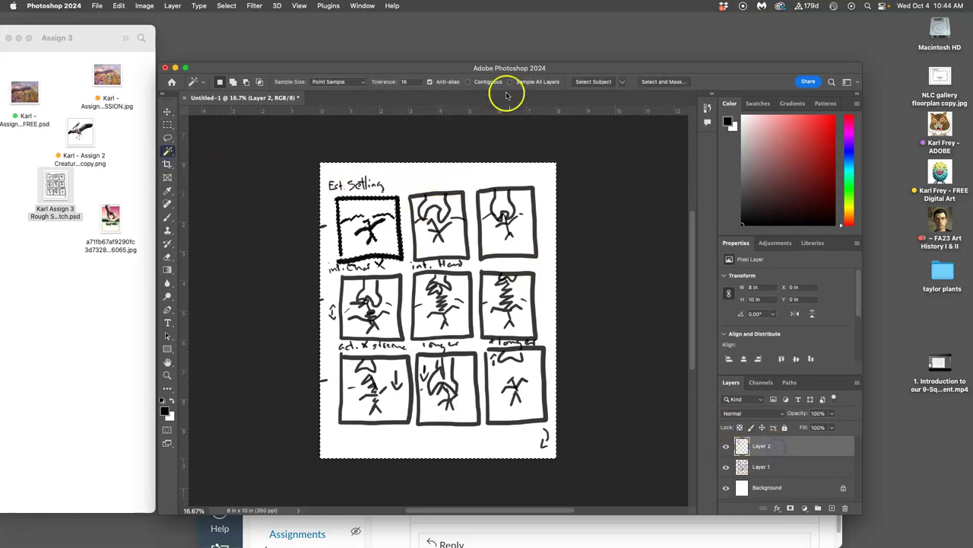
pyautogui.click(477, 84)
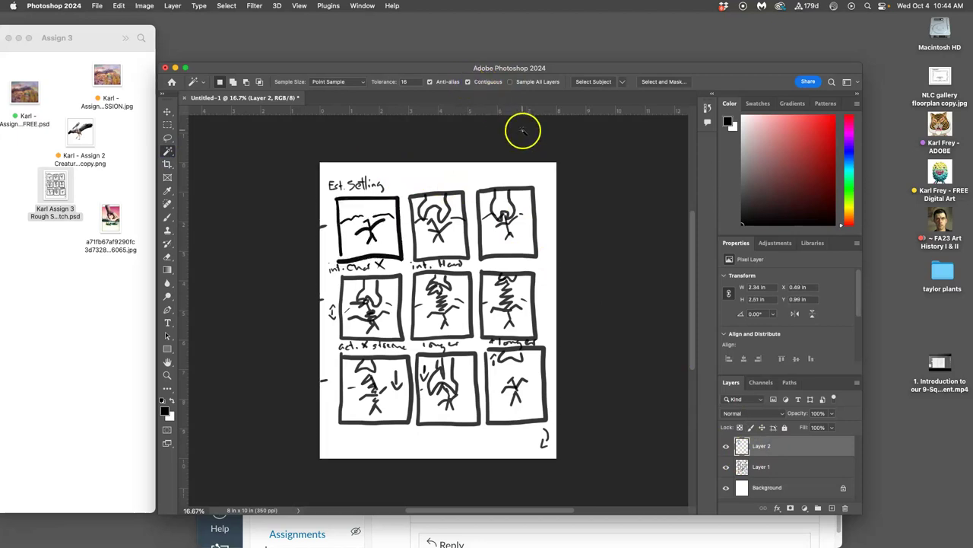
pyautogui.click(498, 175)
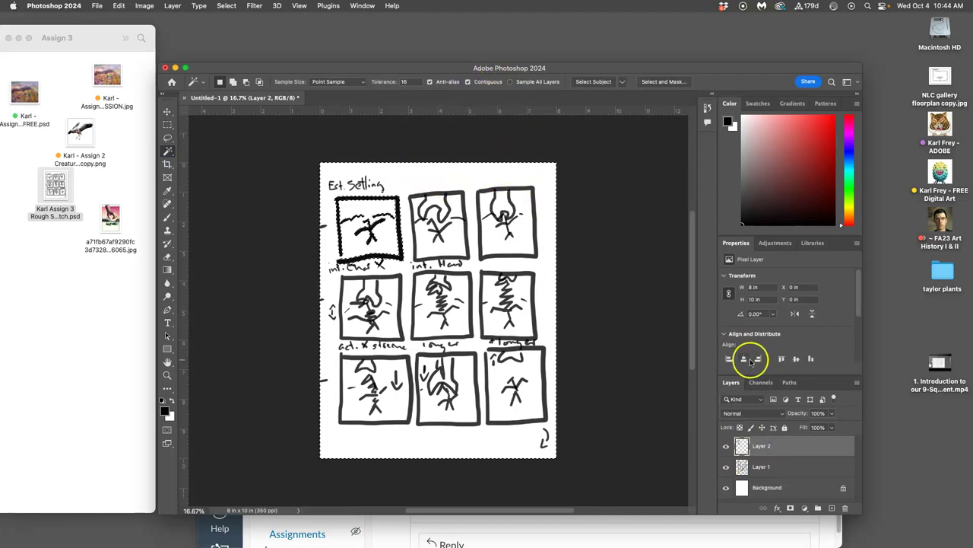
pyautogui.hotkey('ctrl', 'd')
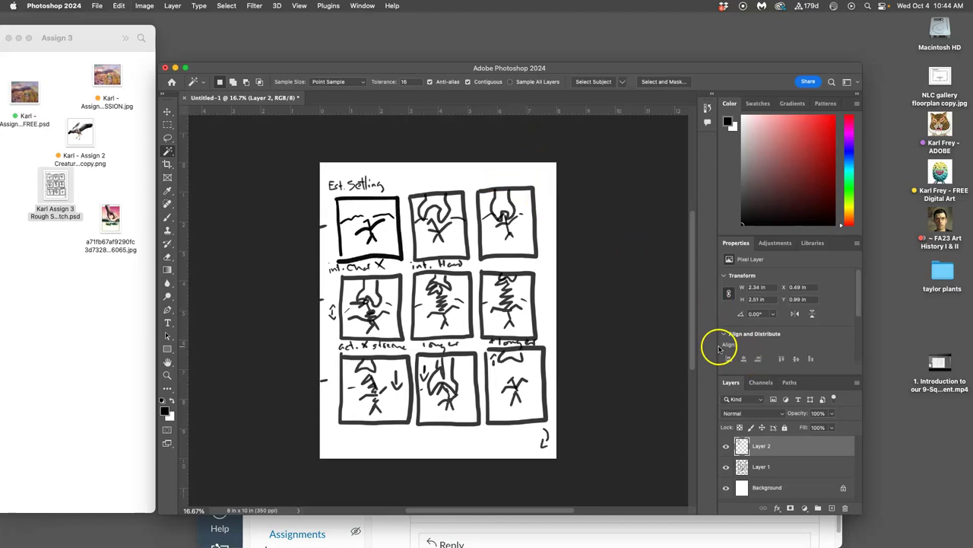
pyautogui.press('BackSpace')
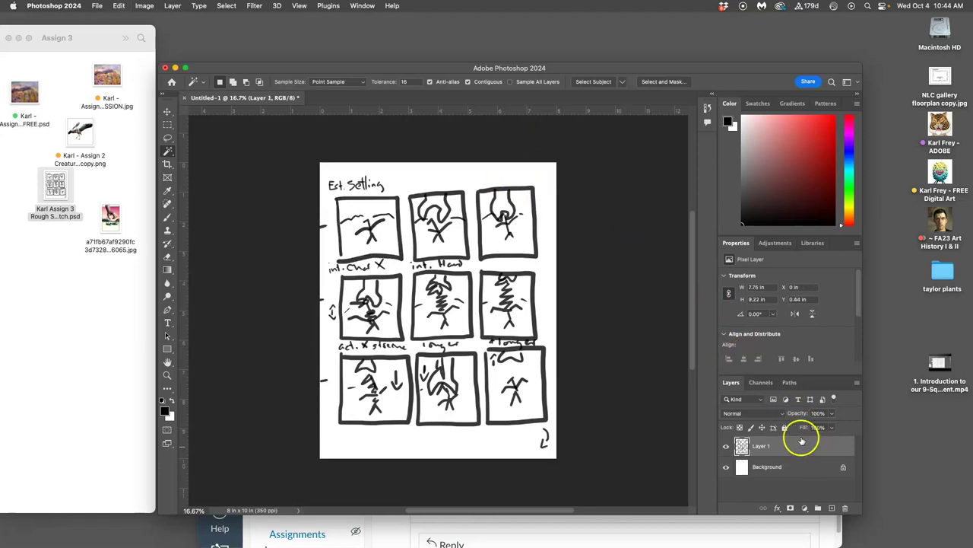
# Flatten the image into a single Background layer.
pyautogui.click(254, 6)
pyautogui.click(254, 6)
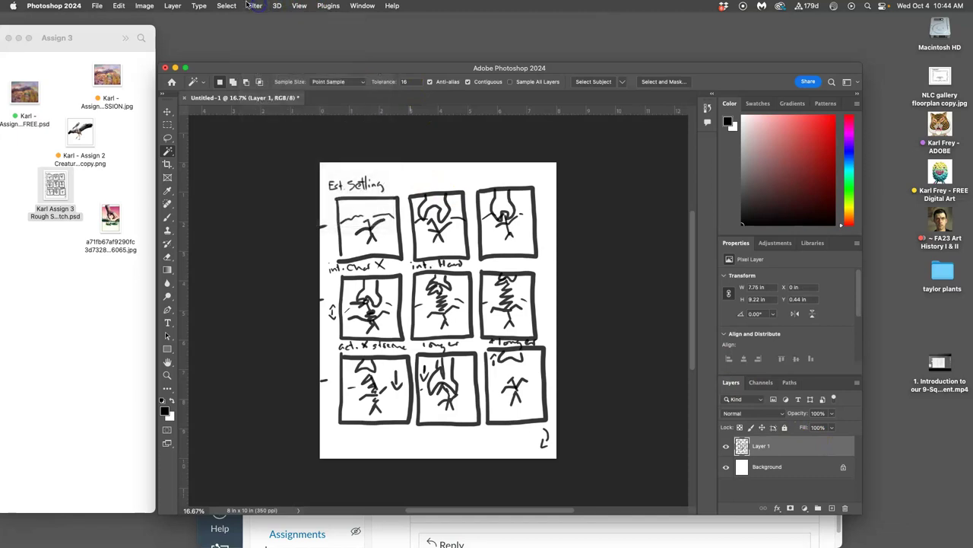
pyautogui.click(173, 6)
pyautogui.moveTo(193, 105)
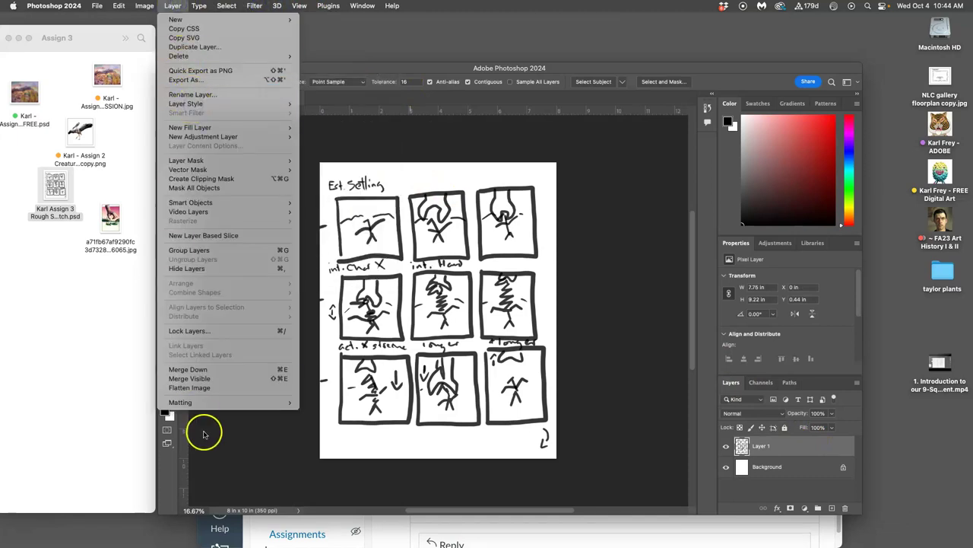
pyautogui.click(189, 388)
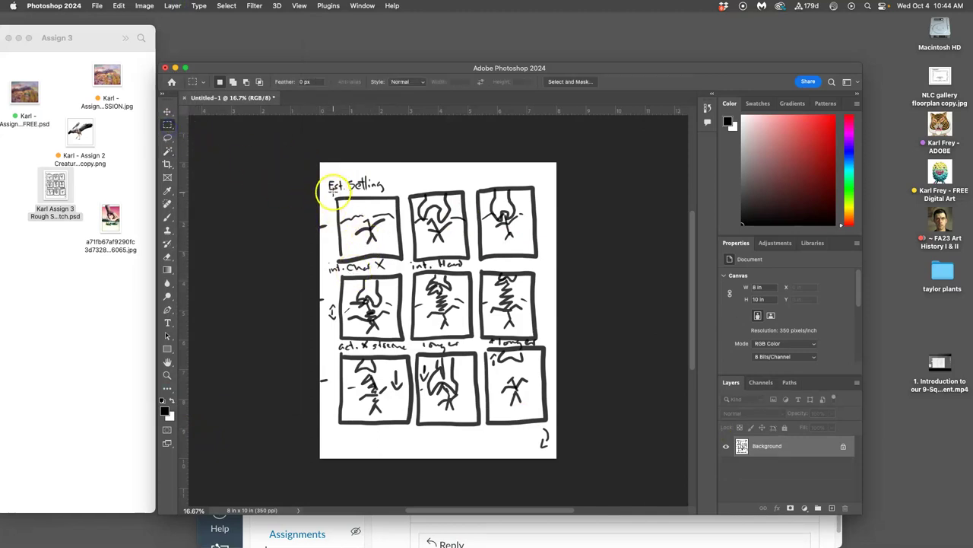
# Marquee the top-left panel and fill it with 50% Gray on a new layer, then duplicate.
pyautogui.moveTo(333, 192); pyautogui.dragTo(403, 267)
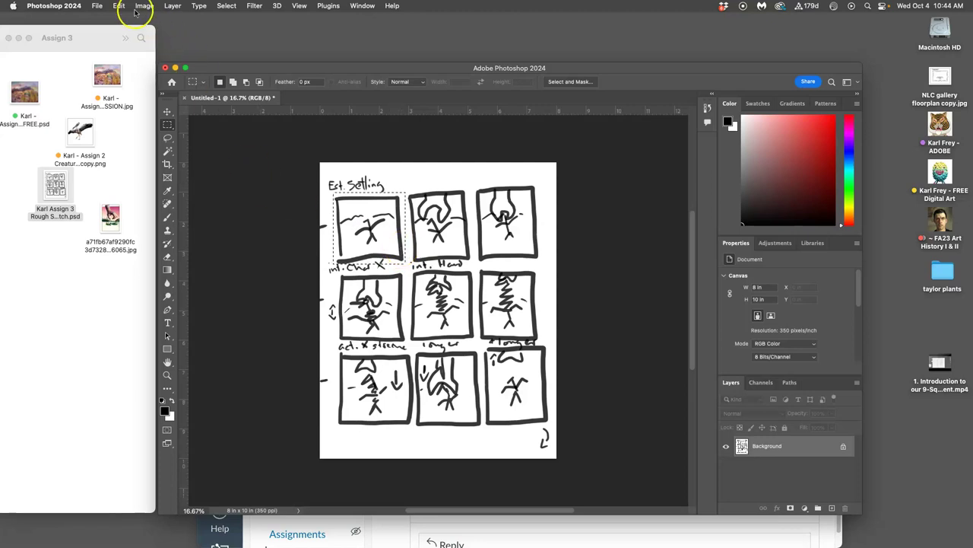
pyautogui.click(832, 507)
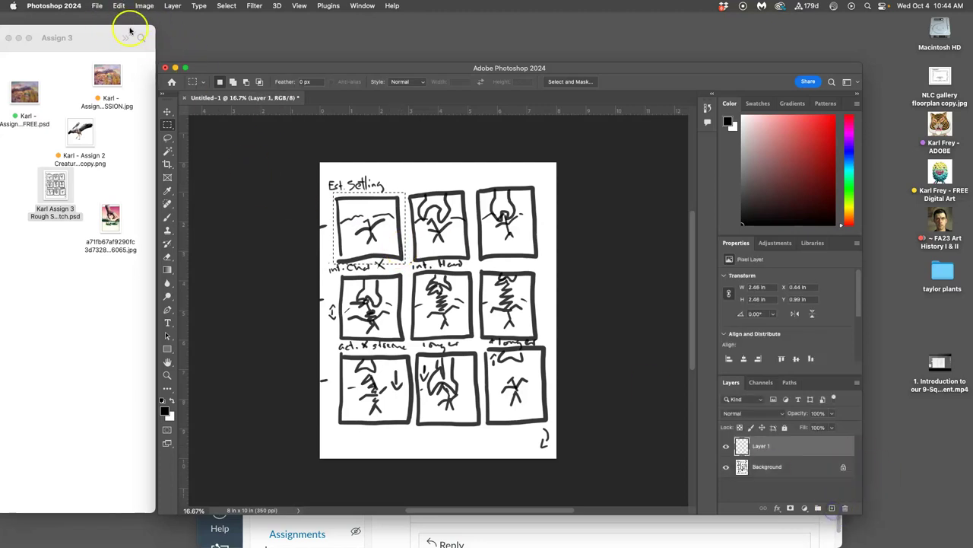
pyautogui.click(120, 6)
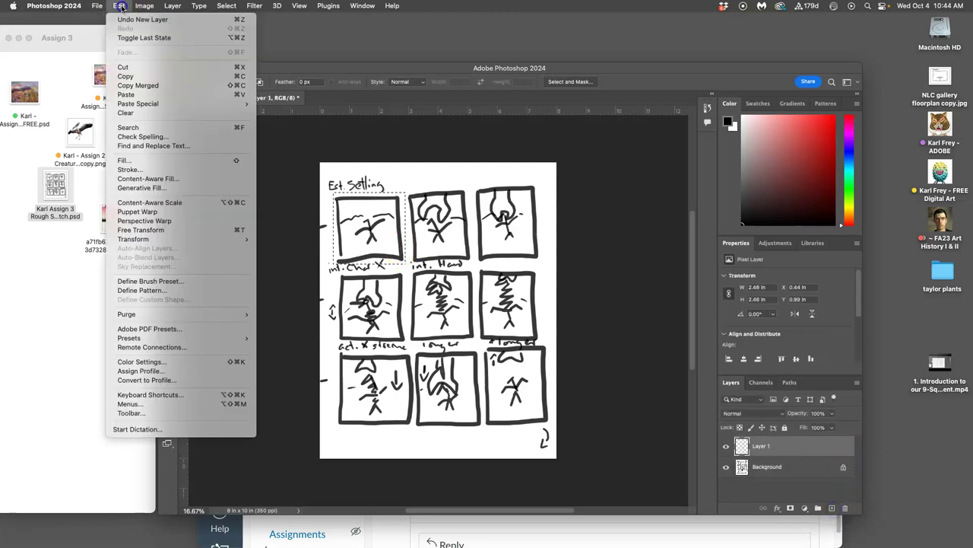
pyautogui.click(130, 159)
pyautogui.click(485, 224)
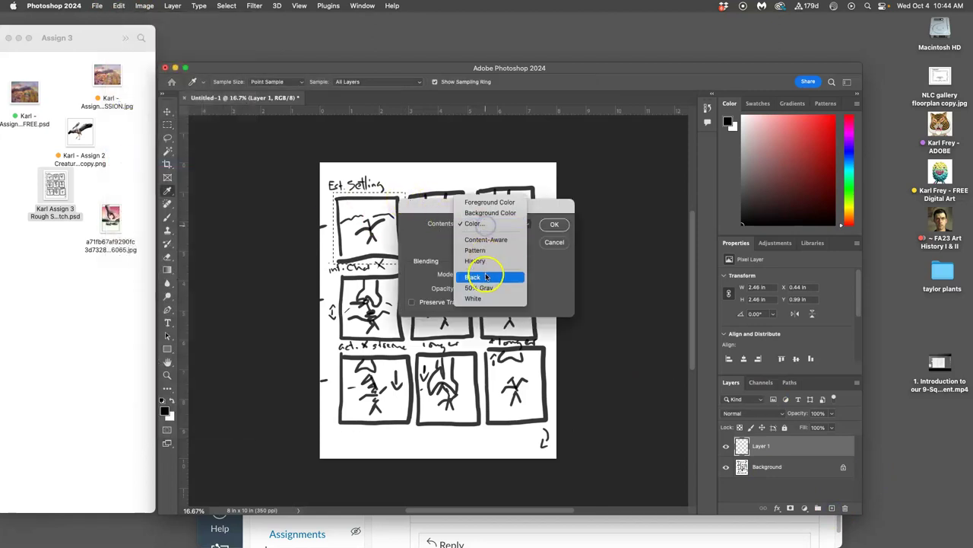
pyautogui.click(487, 289)
pyautogui.click(554, 225)
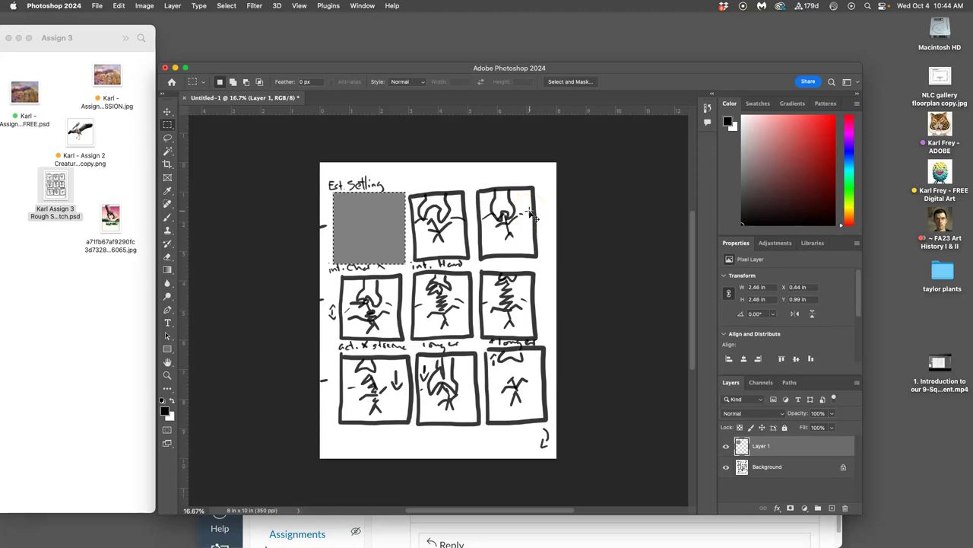
pyautogui.press('super+j')
pyautogui.press('super+j')
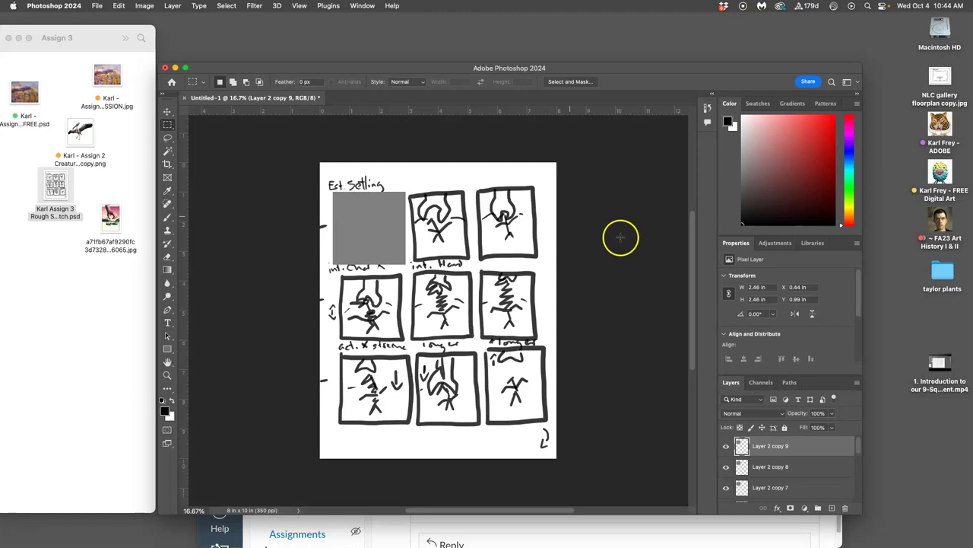
# Hide Layer 2 copy 9, copy 8, copy 2 and Layer 2 copy.
pyautogui.click(725, 445)
pyautogui.click(726, 467)
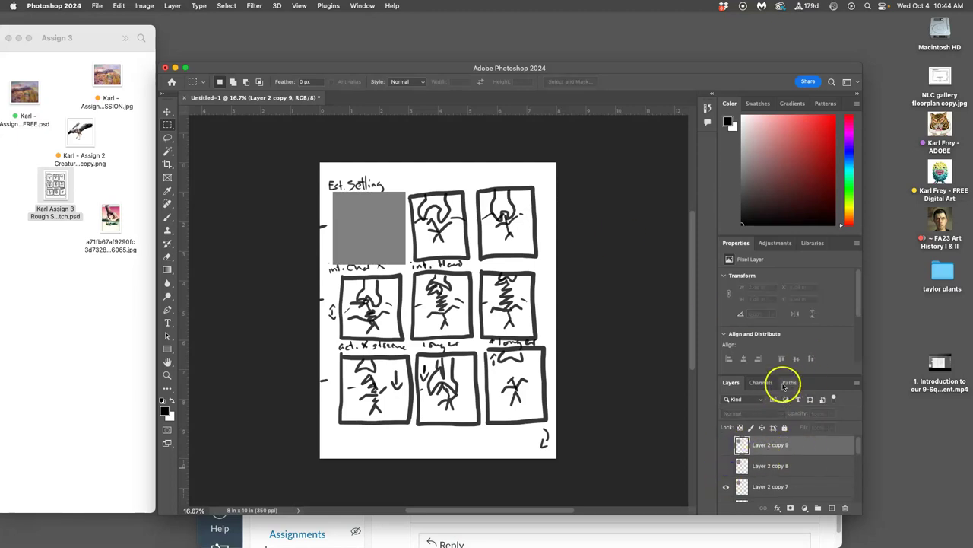
pyautogui.moveTo(784, 374); pyautogui.dragTo(785, 204)
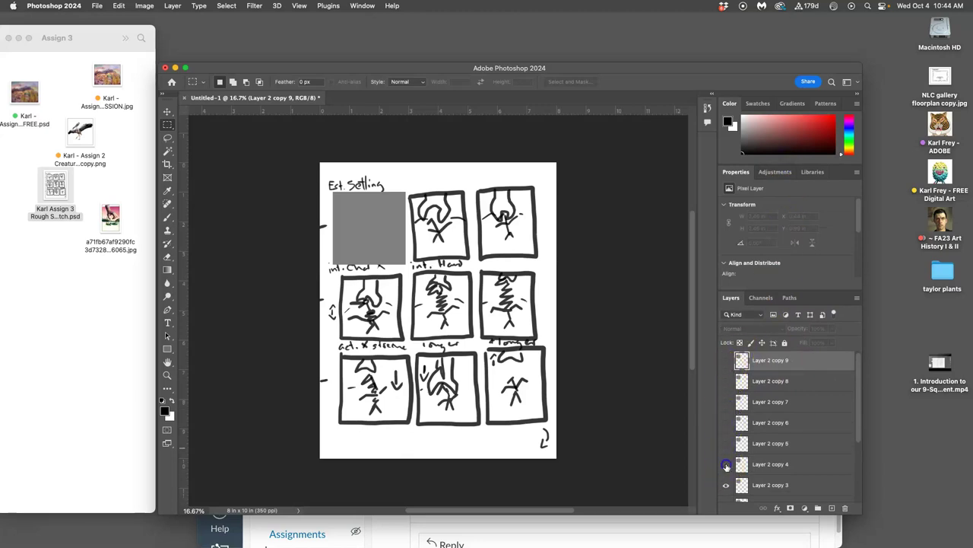
pyautogui.scroll(-4, 760, 456)
pyautogui.click(727, 408)
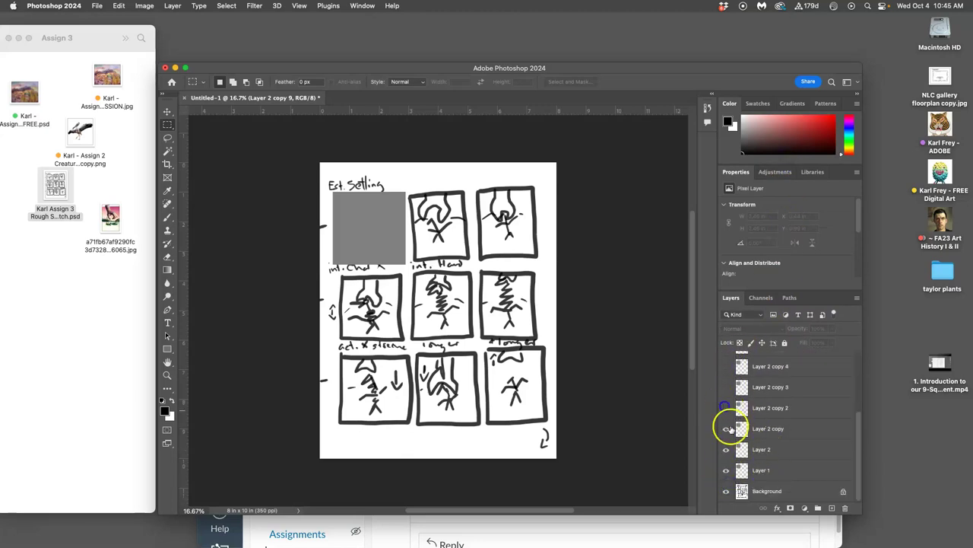
pyautogui.click(726, 430)
# Magic Wand the gray square, hide it, and copy that Background area onto Layer 3.
pyautogui.click(763, 470)
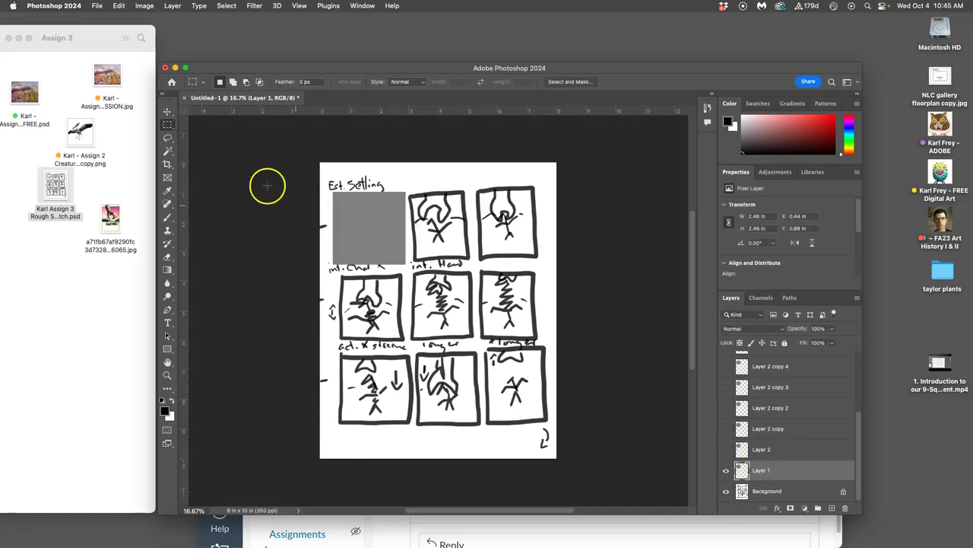
pyautogui.click(168, 150)
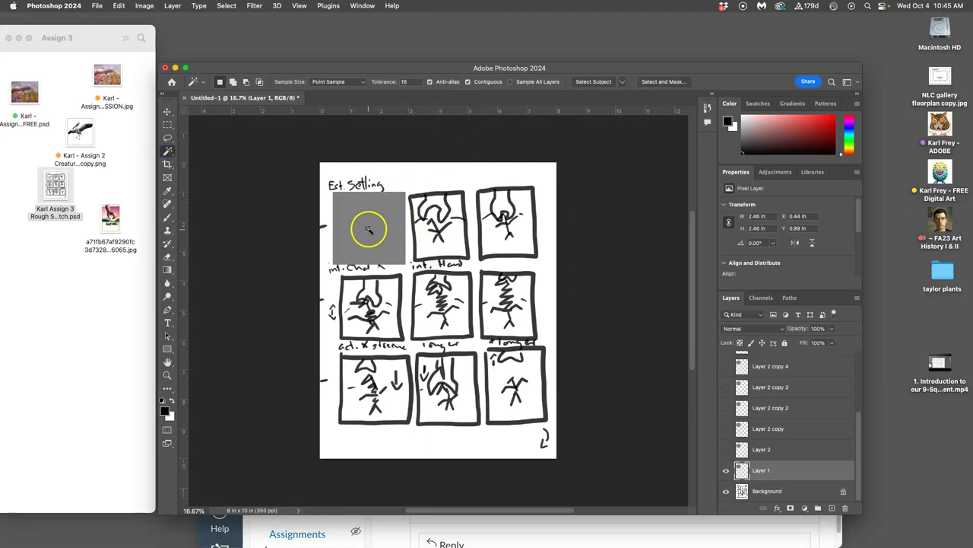
pyautogui.click(369, 228)
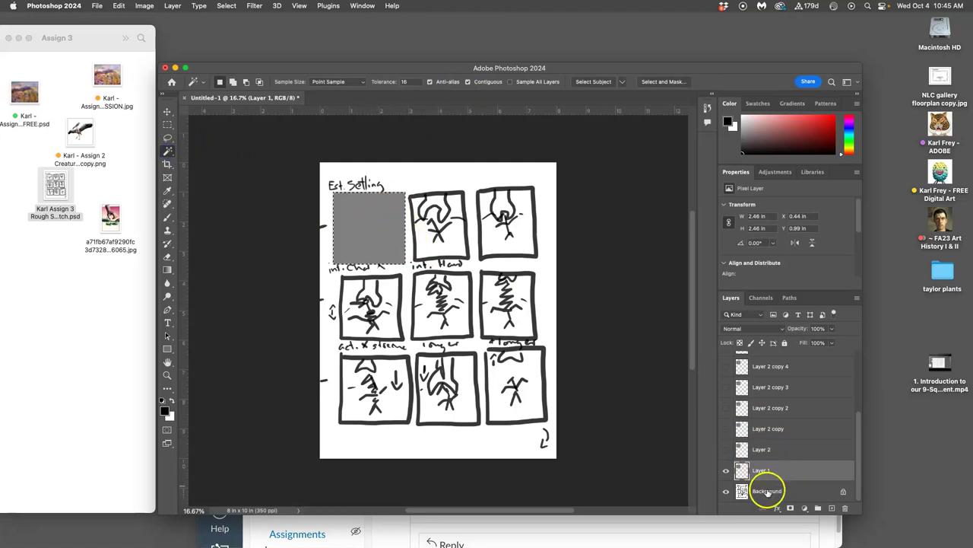
pyautogui.click(761, 489)
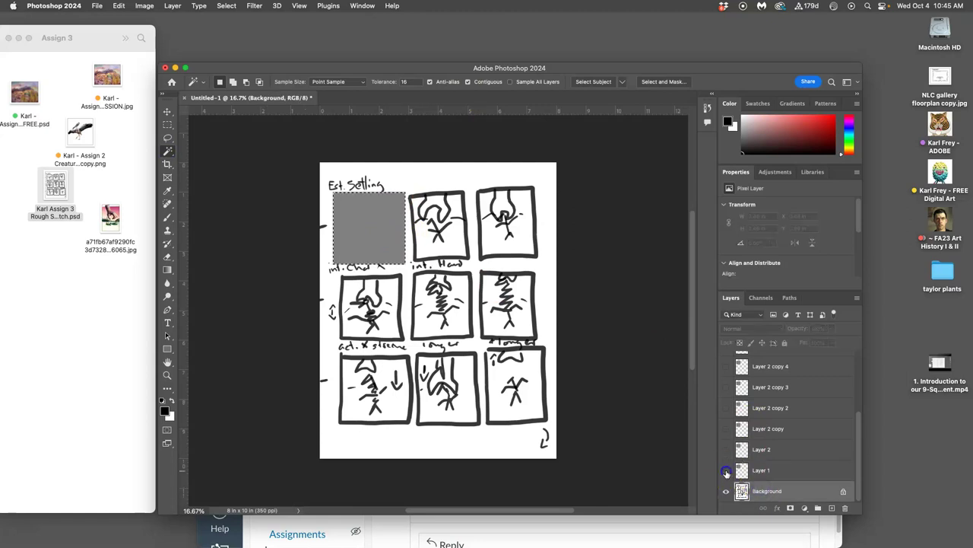
pyautogui.click(726, 472)
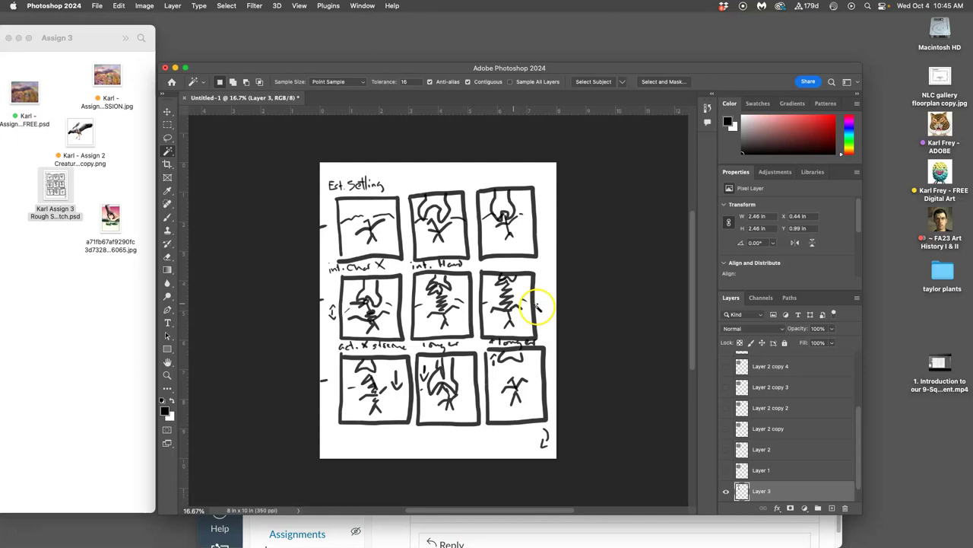
pyautogui.hotkey('ctrl', 'j')
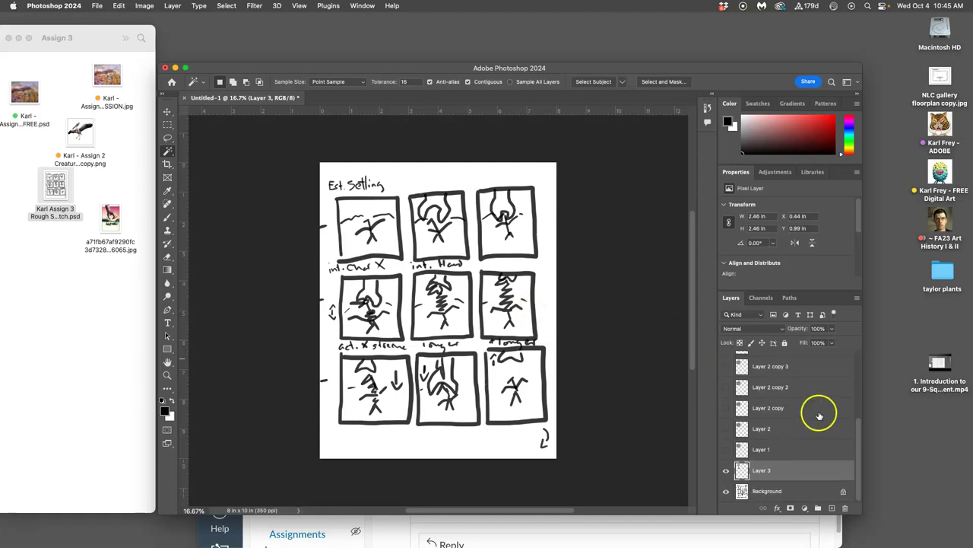
# Restore the grey square layer and move it over the second top panel.
pyautogui.click(726, 451)
pyautogui.click(771, 450)
pyautogui.press('BackSpace')
pyautogui.click(726, 450)
pyautogui.click(769, 453)
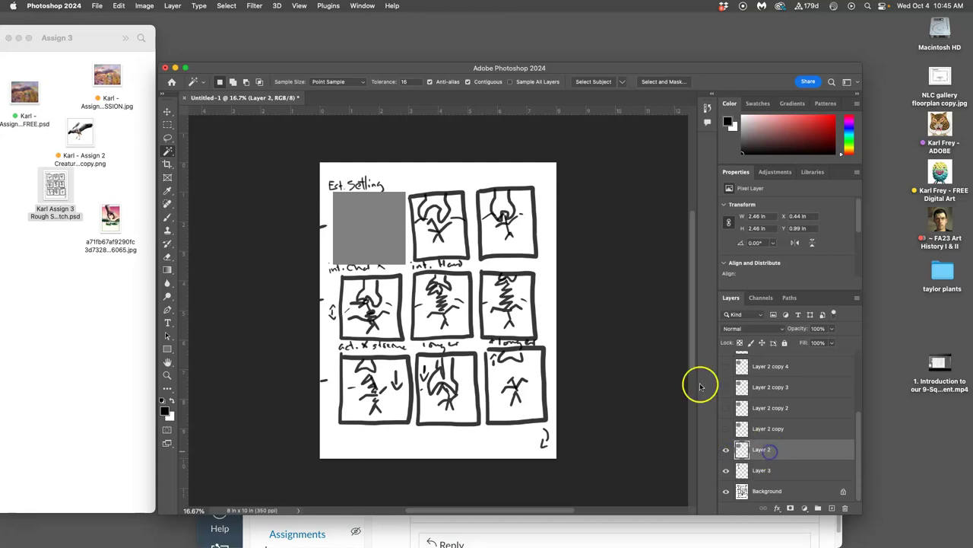
pyautogui.click(167, 112)
pyautogui.moveTo(367, 232); pyautogui.dragTo(433, 227)
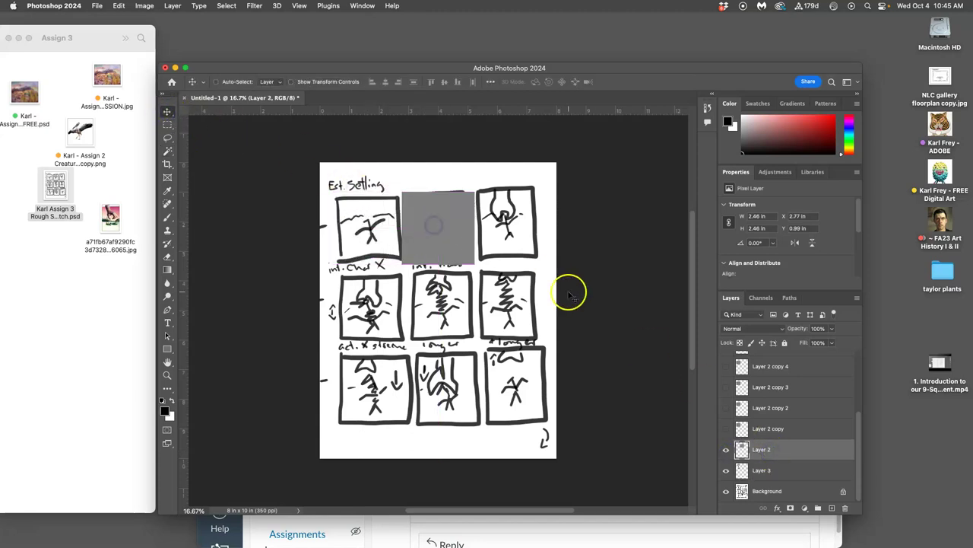
# Select the square's area, hide the square, and copy the Background panel onto Layer 4.
pyautogui.click(169, 150)
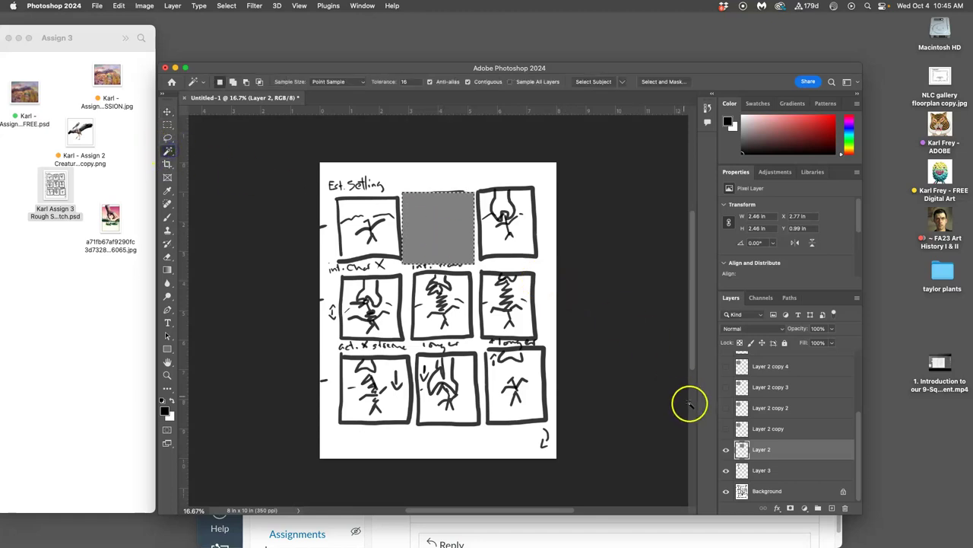
pyautogui.click(744, 487)
pyautogui.click(726, 449)
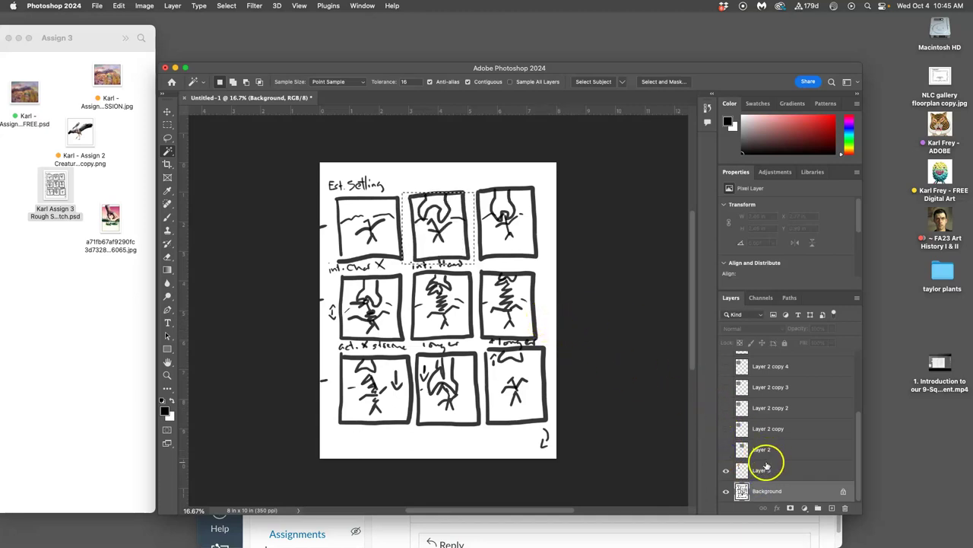
pyautogui.click(168, 124)
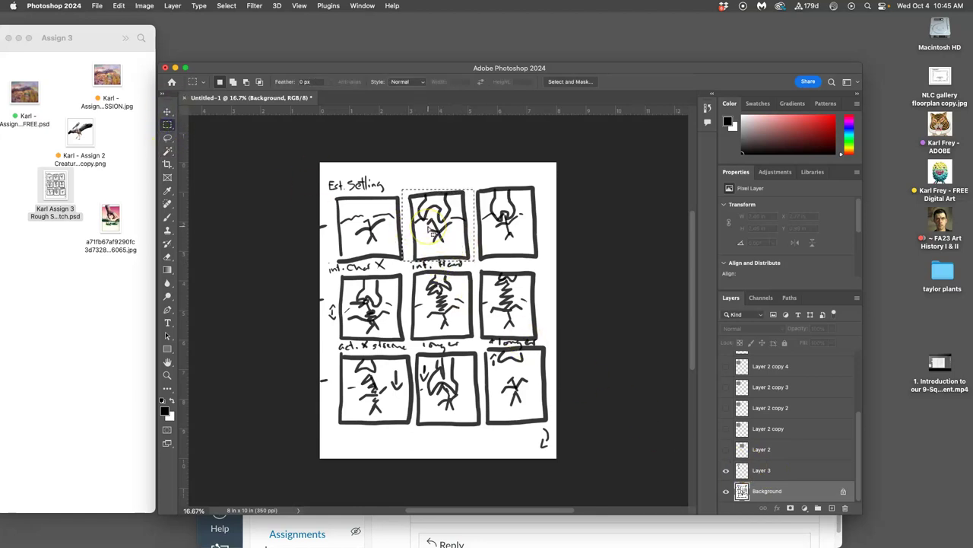
pyautogui.press('super+j')
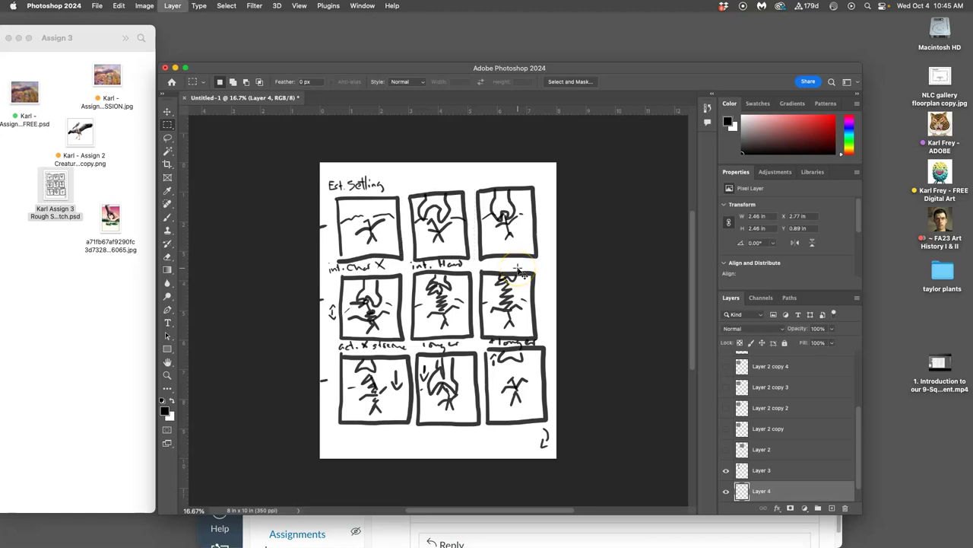
# Toggle layer visibility to check the panel copies, then slide the grey square rightward.
pyautogui.scroll(-1, 811, 428)
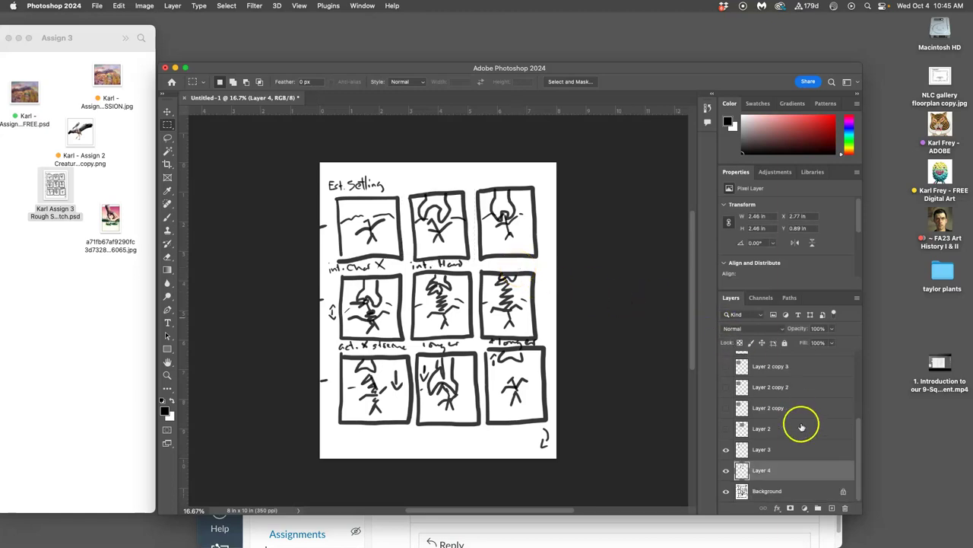
pyautogui.click(726, 492)
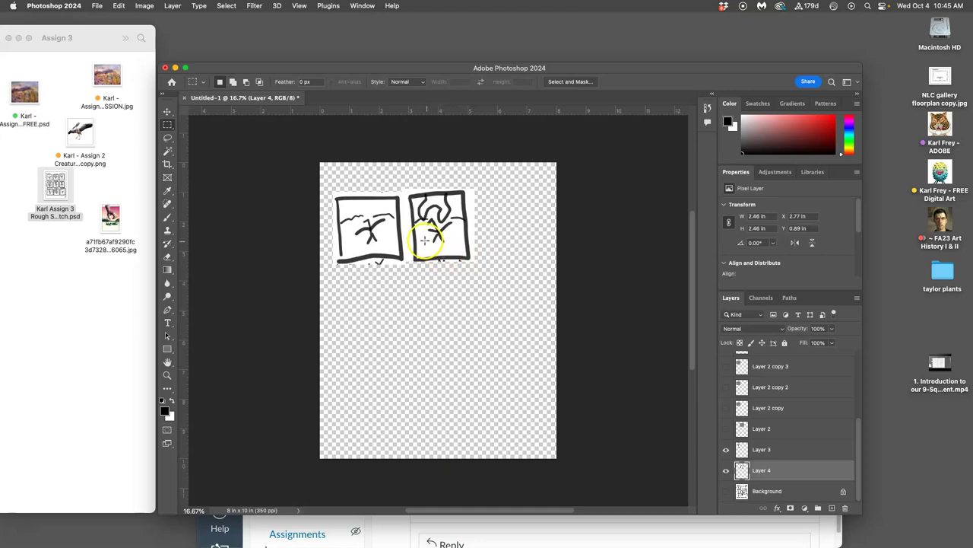
pyautogui.click(726, 471)
pyautogui.click(725, 454)
pyautogui.click(727, 429)
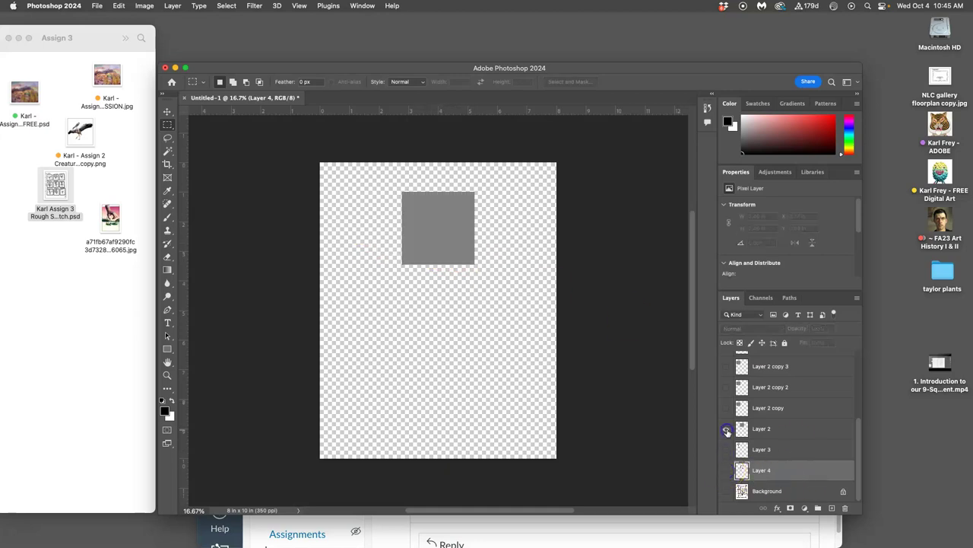
pyautogui.click(726, 491)
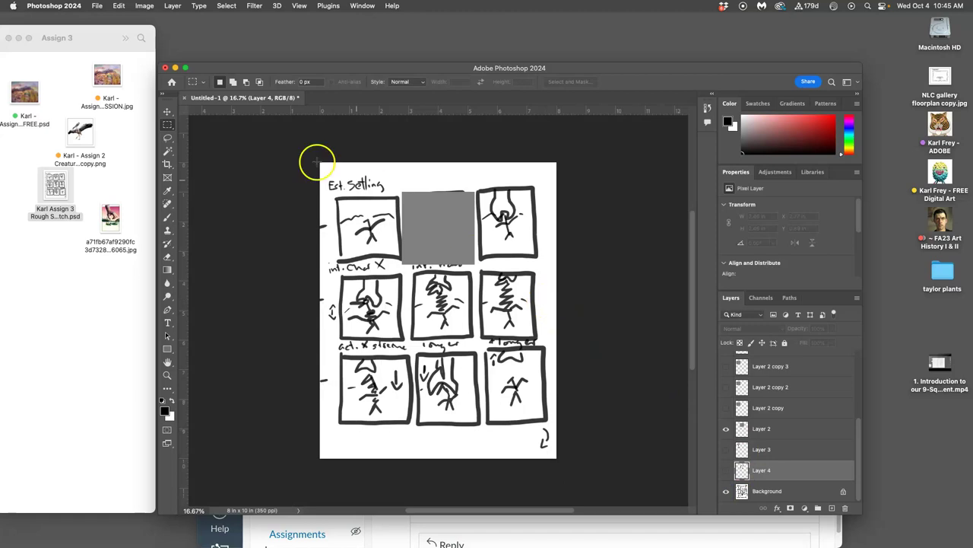
pyautogui.click(167, 112)
pyautogui.moveTo(447, 228); pyautogui.dragTo(505, 230)
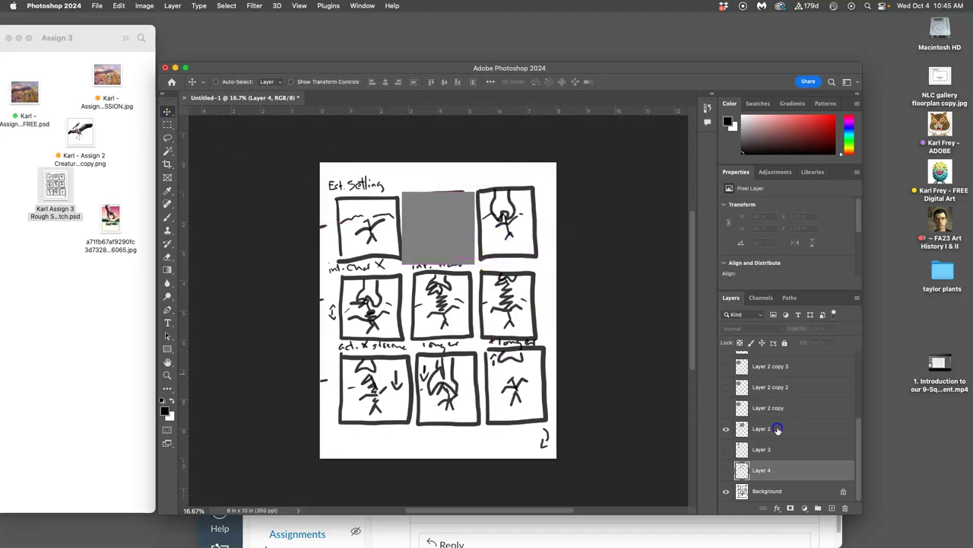
# Place the grey square over the third top panel and copy that panel onto Layer 5.
pyautogui.click(777, 429)
pyautogui.moveTo(459, 235); pyautogui.dragTo(527, 234)
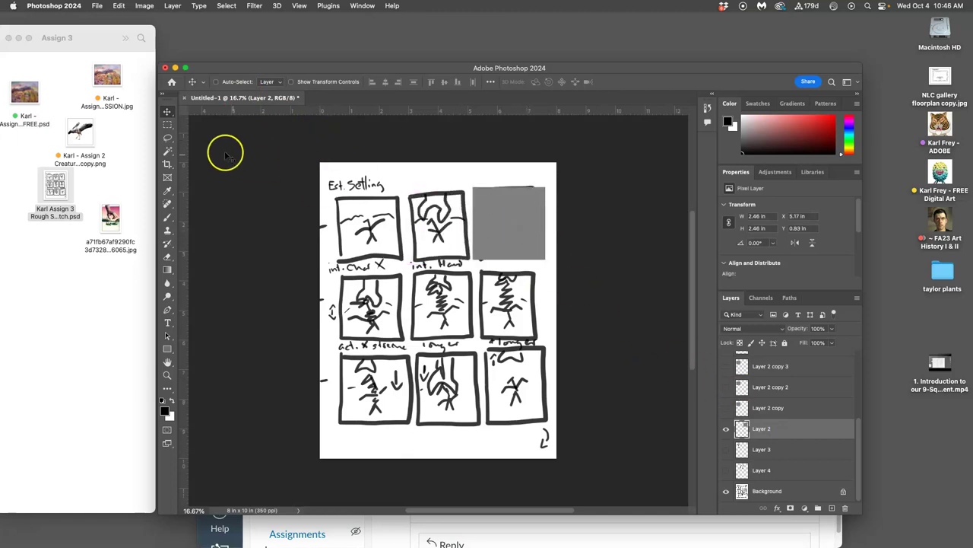
pyautogui.click(168, 150)
pyautogui.click(523, 243)
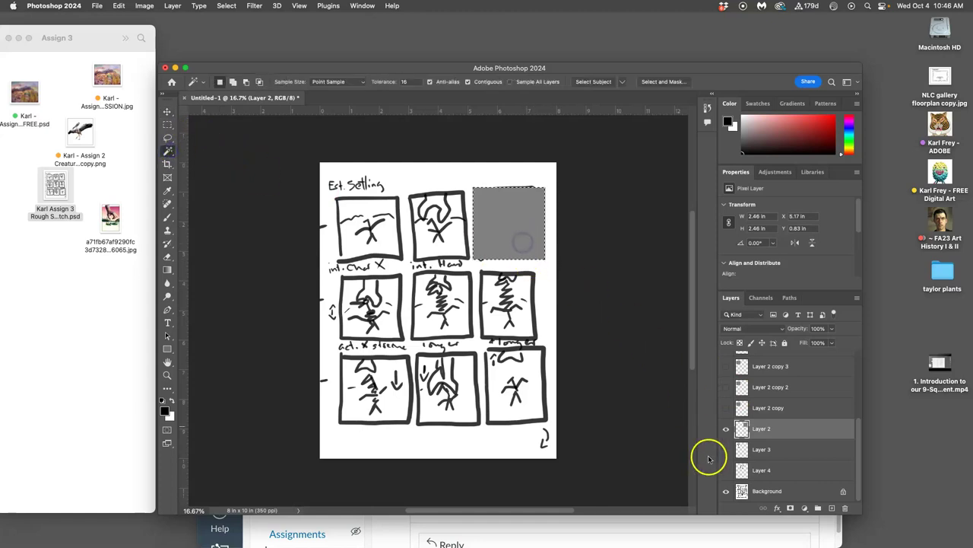
pyautogui.click(763, 491)
pyautogui.click(727, 430)
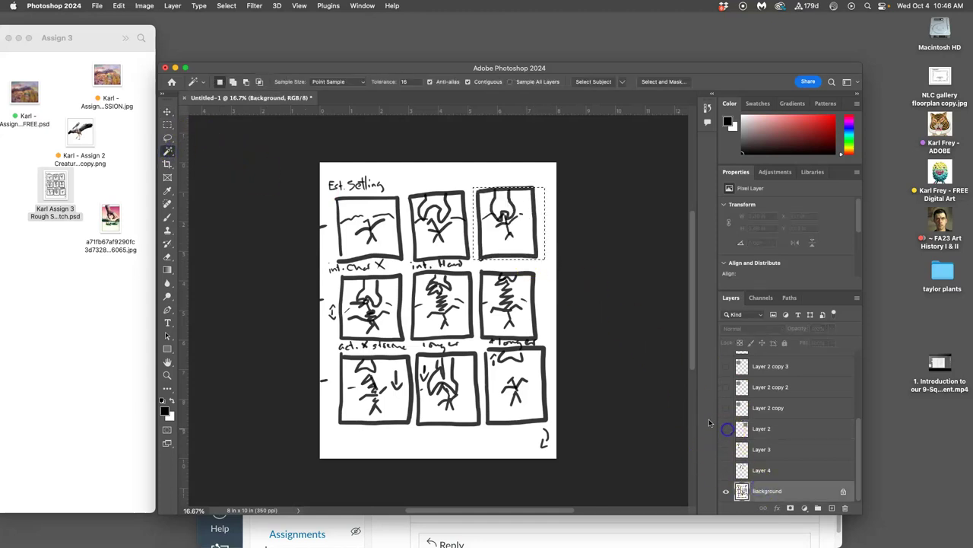
pyautogui.hotkey('ctrl', 'j')
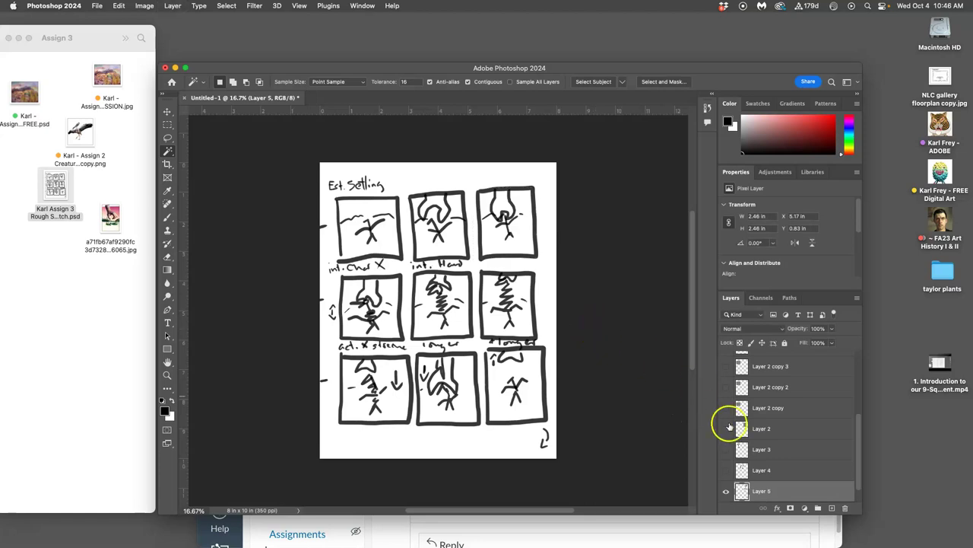
# Hide Layer 5, show the grey square, and move it onto the middle-left panel.
pyautogui.scroll(-1, 821, 449)
pyautogui.click(725, 472)
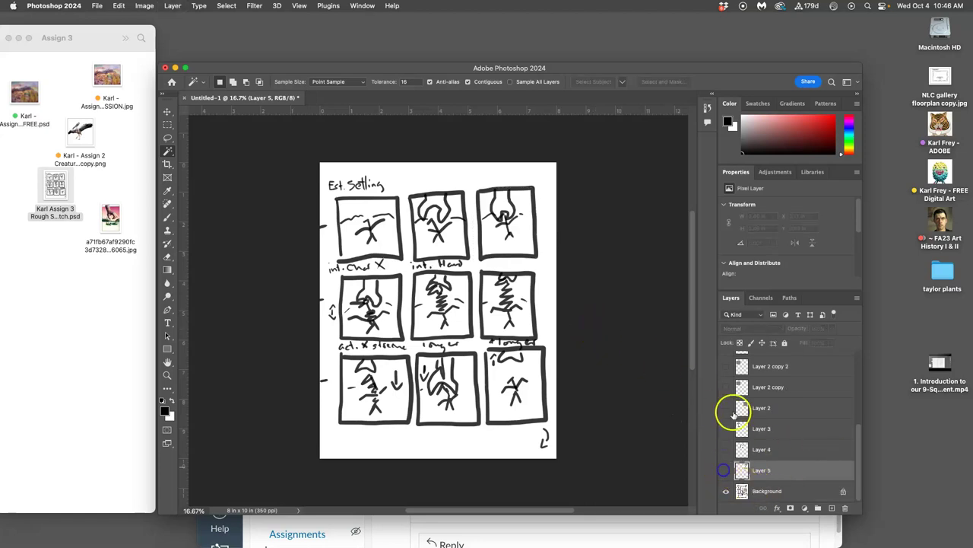
pyautogui.click(726, 408)
pyautogui.click(764, 491)
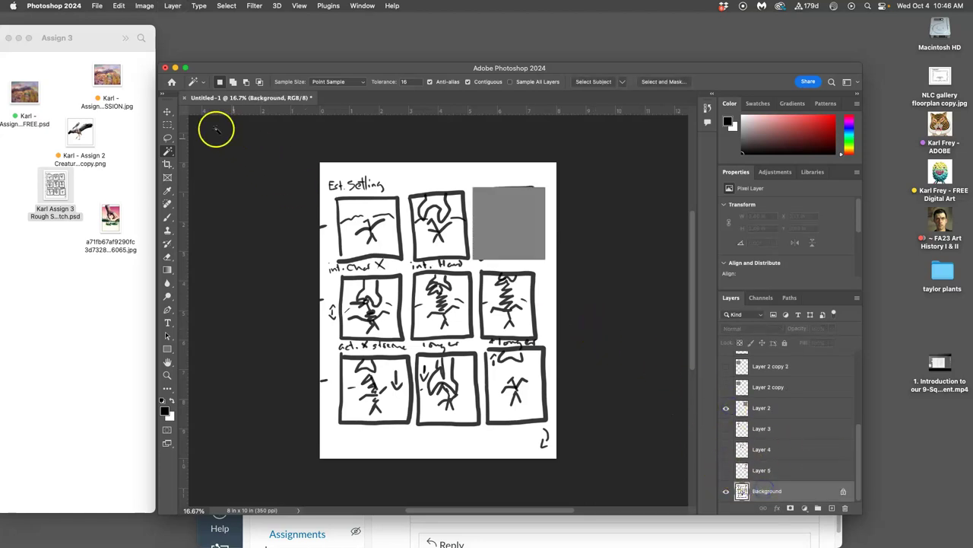
pyautogui.click(167, 112)
pyautogui.click(804, 399)
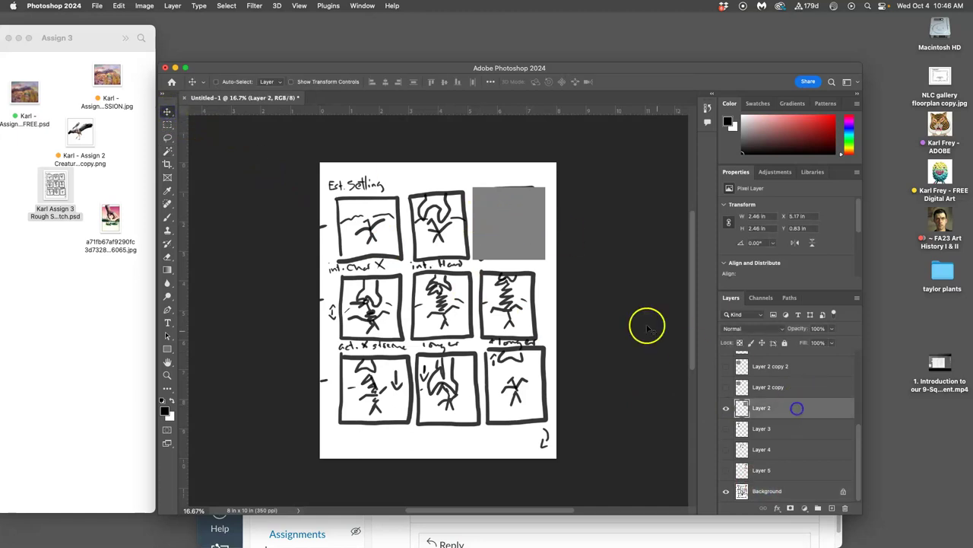
pyautogui.moveTo(523, 237); pyautogui.dragTo(382, 322)
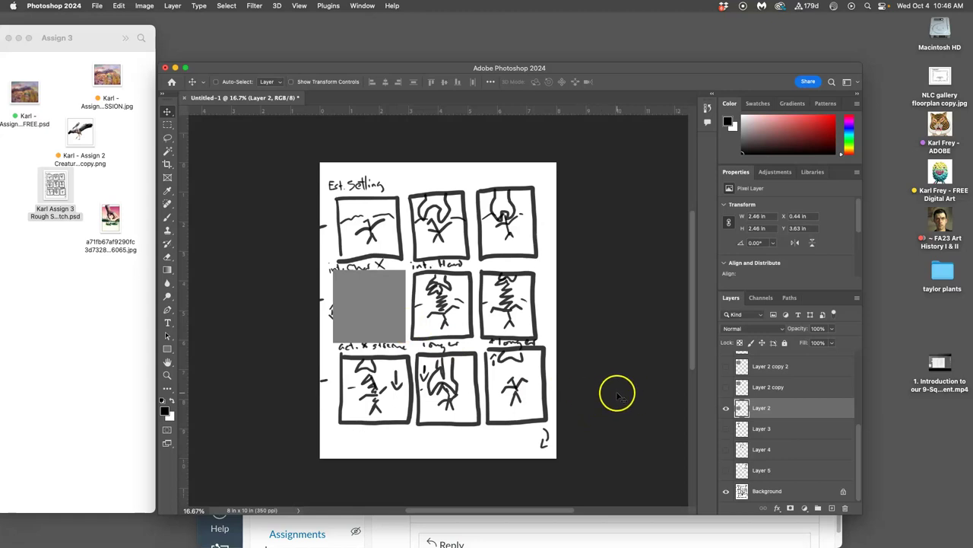
# Magic Wand the square's area and copy the middle-left panel from Background onto Layer 6.
pyautogui.click(781, 491)
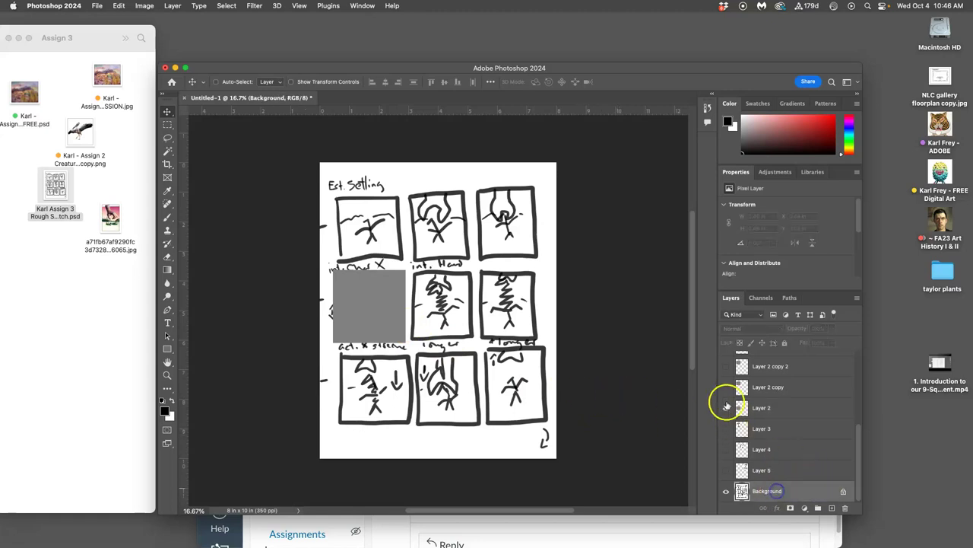
pyautogui.click(726, 410)
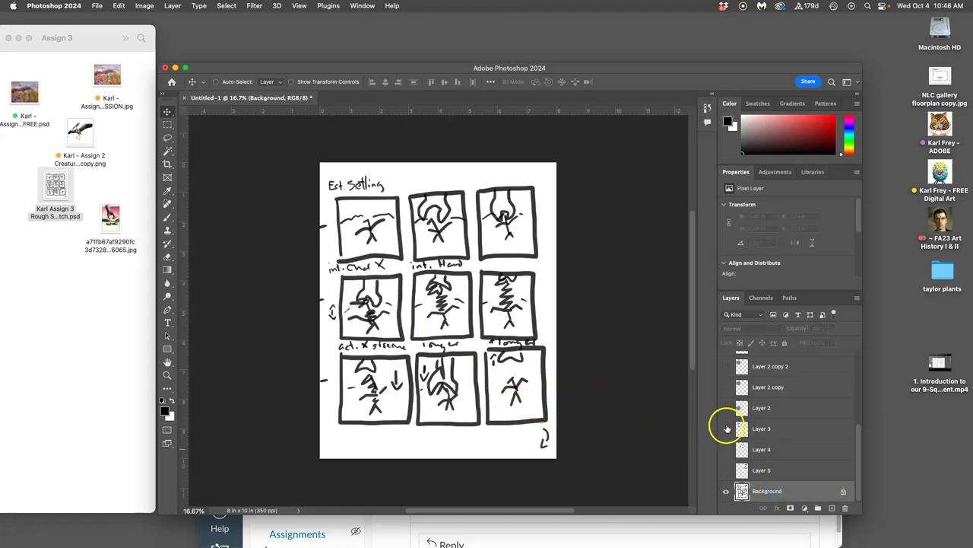
pyautogui.click(725, 409)
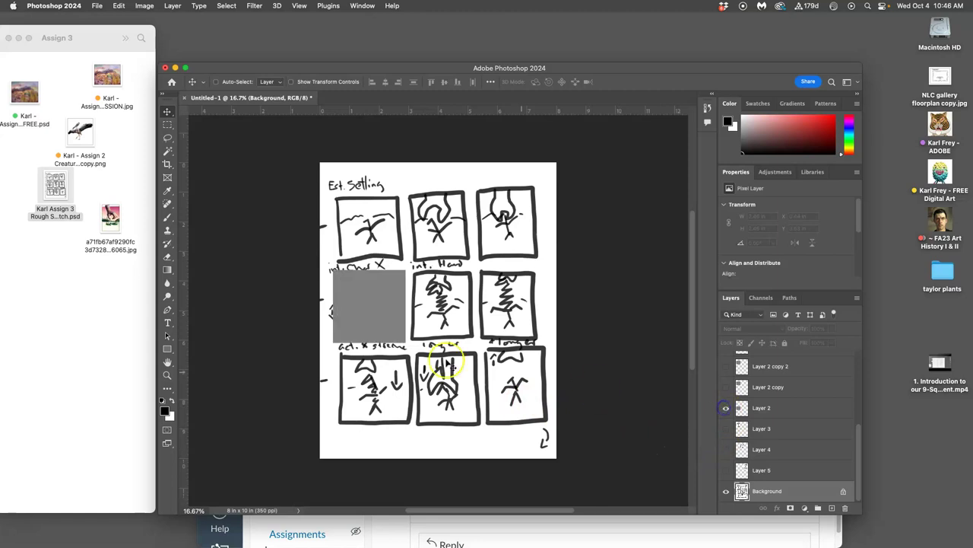
pyautogui.click(168, 151)
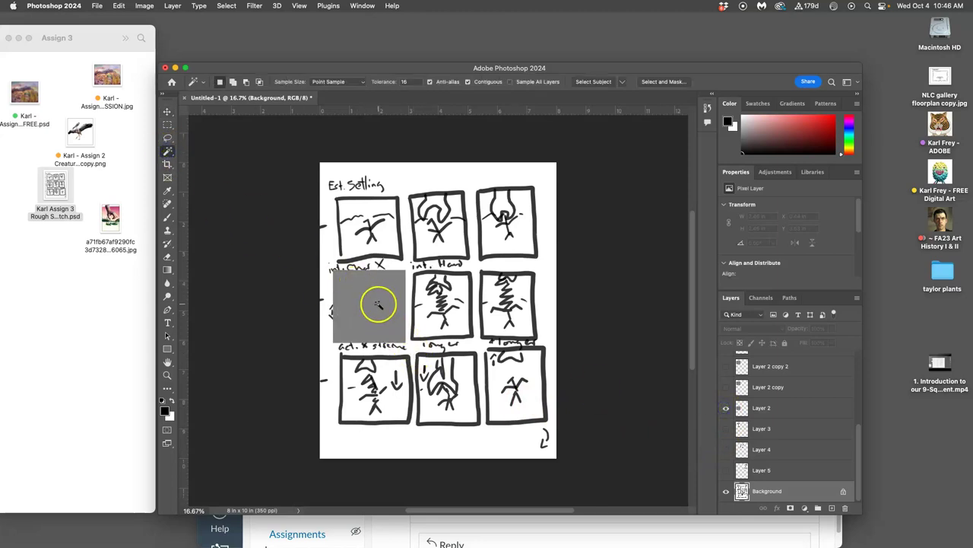
pyautogui.click(798, 411)
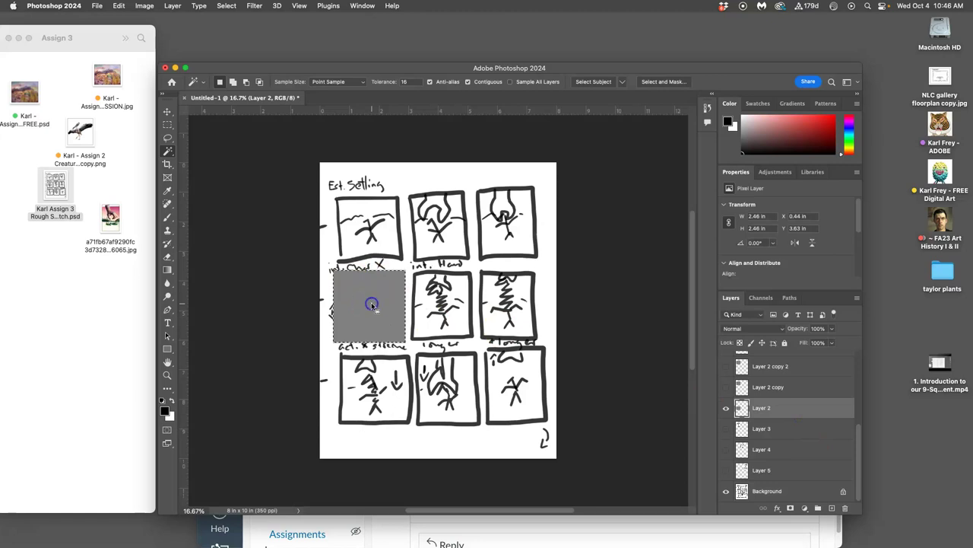
pyautogui.click(777, 491)
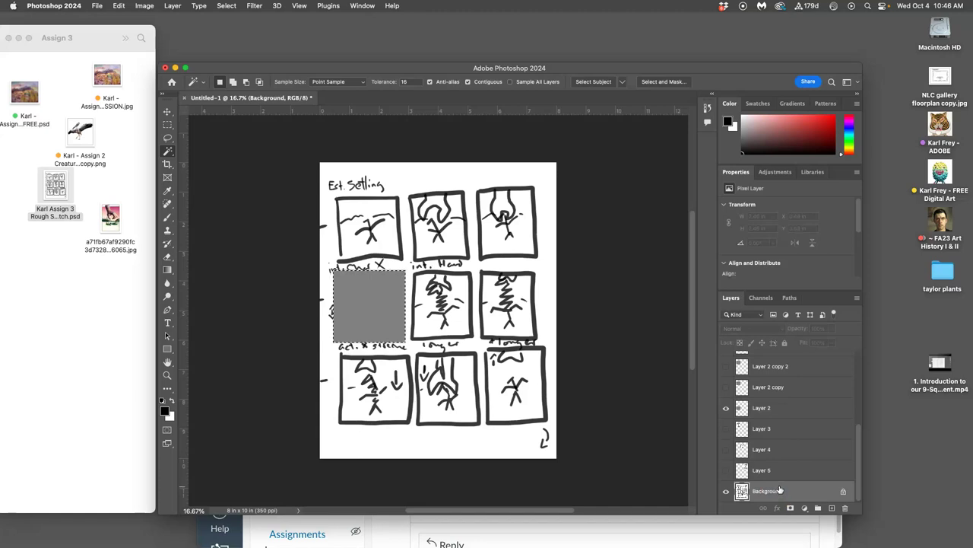
pyautogui.press('super+j')
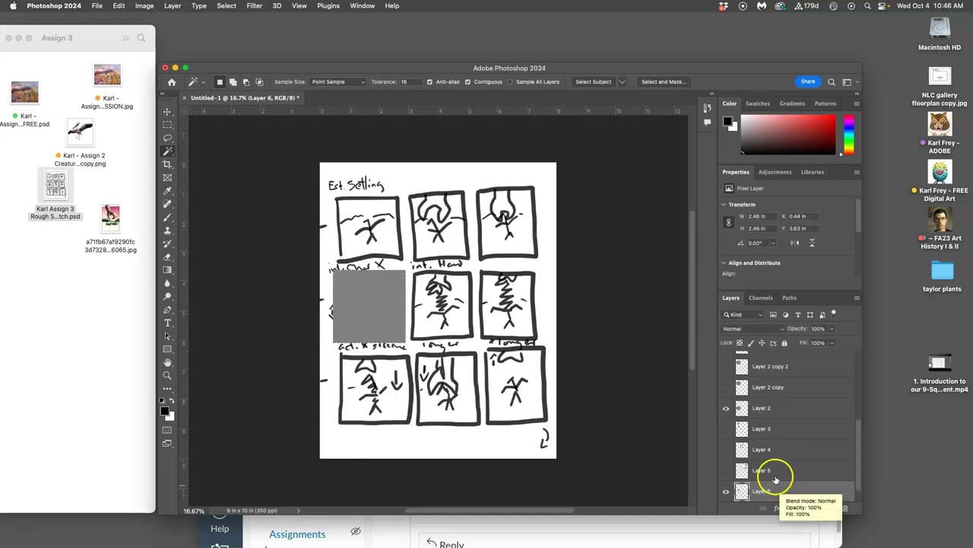
# Move the grey square onto the centre panel and copy it onto Layer 7.
pyautogui.click(726, 387)
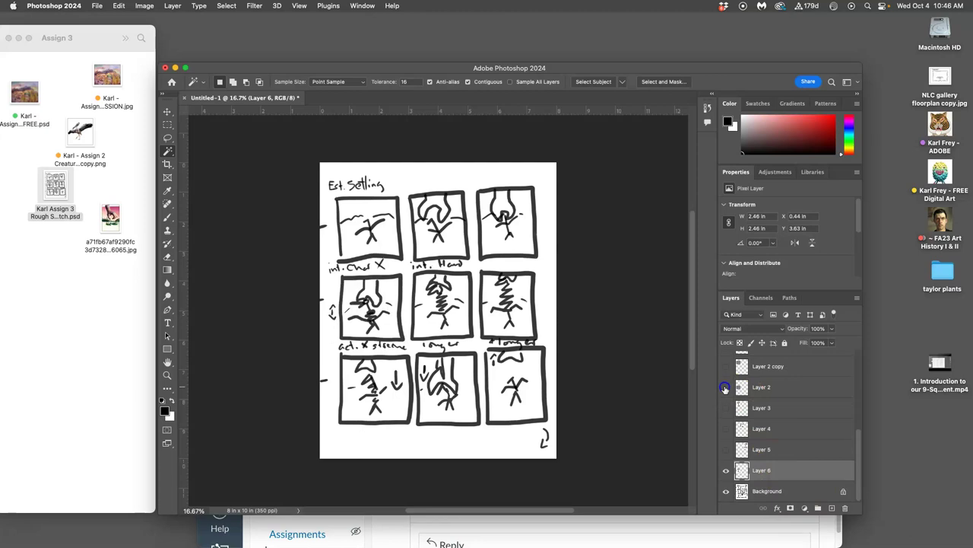
pyautogui.click(726, 387)
pyautogui.click(783, 387)
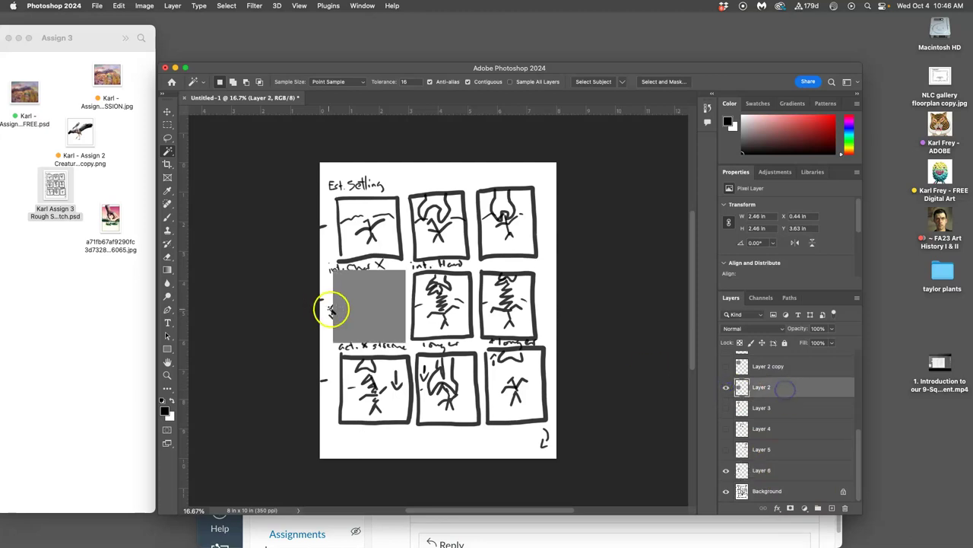
pyautogui.click(167, 112)
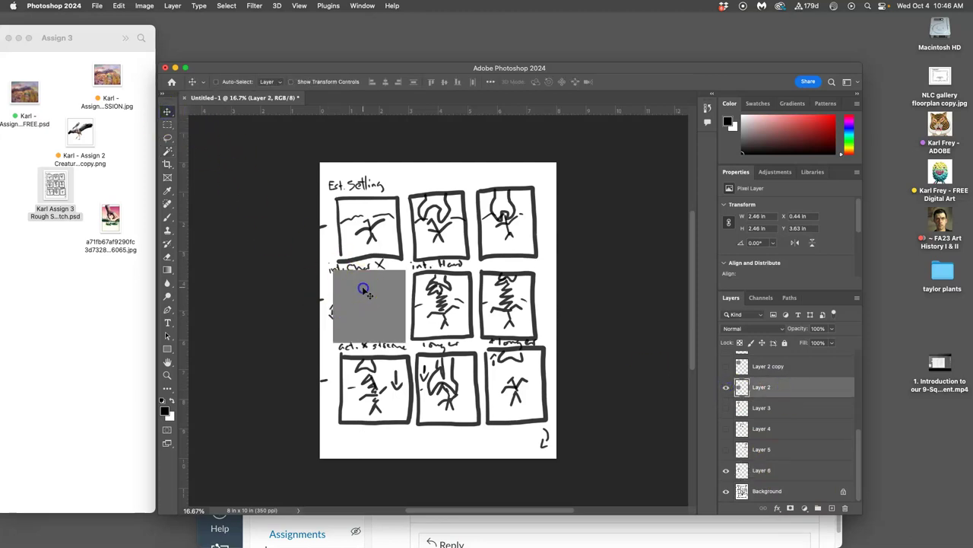
pyautogui.moveTo(363, 289); pyautogui.dragTo(435, 290)
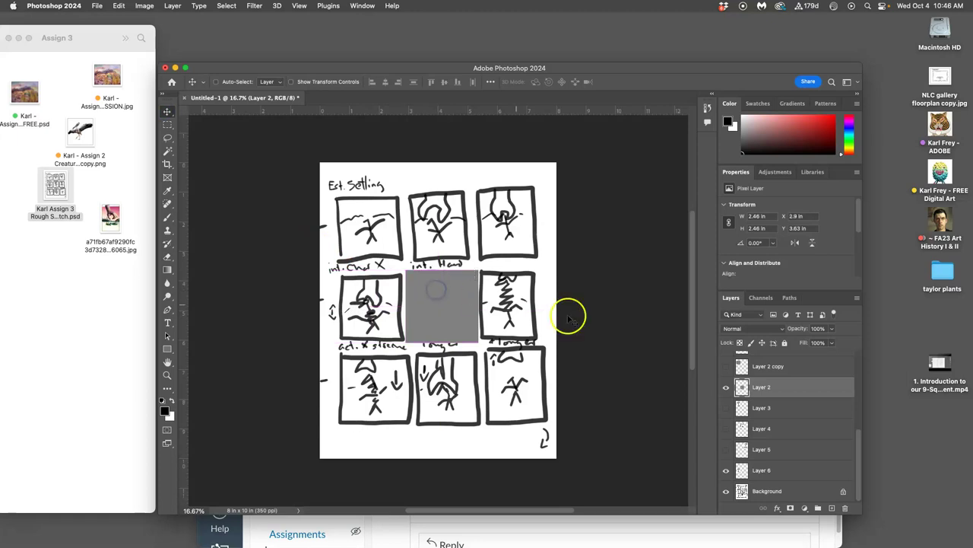
pyautogui.click(168, 152)
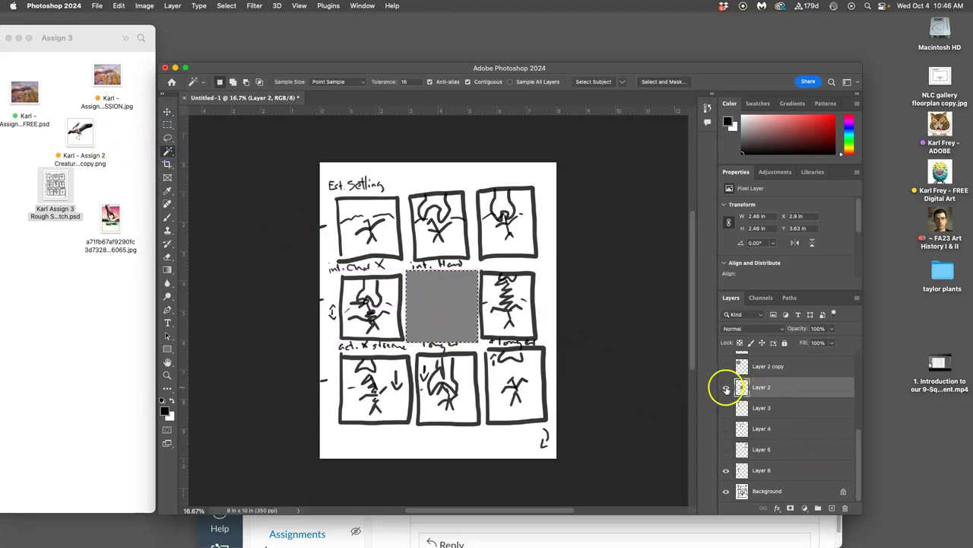
pyautogui.click(774, 491)
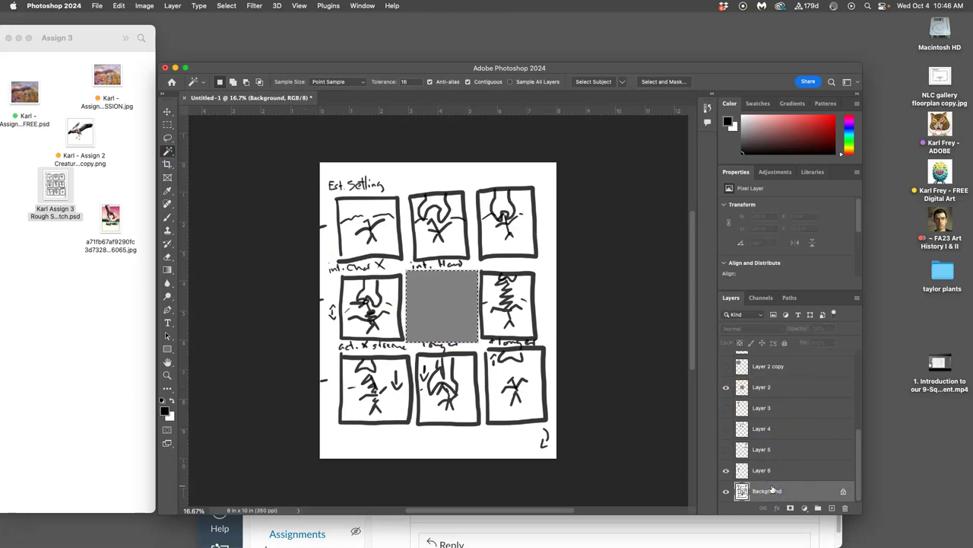
pyautogui.hotkey('ctrl', 'j')
# Move the grey square over the middle-right panel and copy it onto Layer 8.
pyautogui.moveTo(774, 491); pyautogui.dragTo(757, 417)
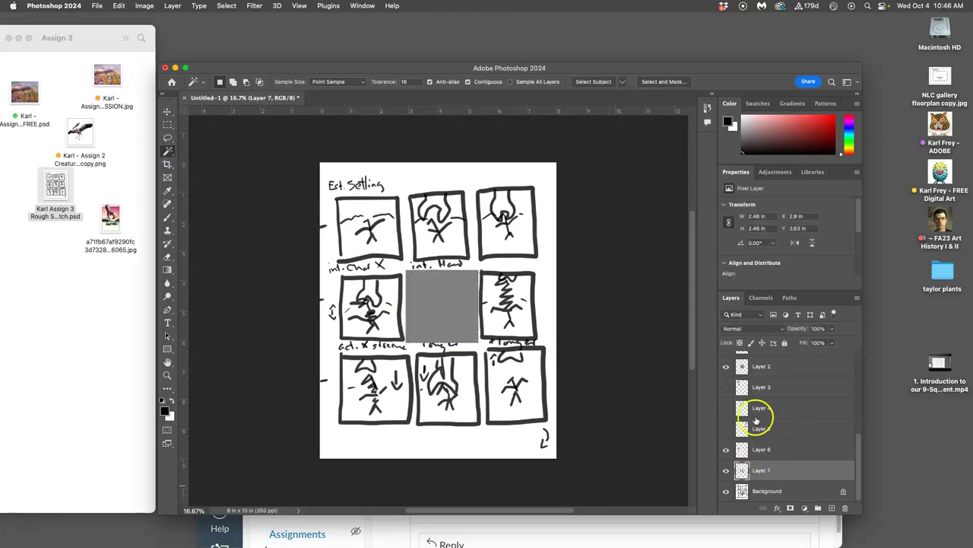
pyautogui.click(749, 371)
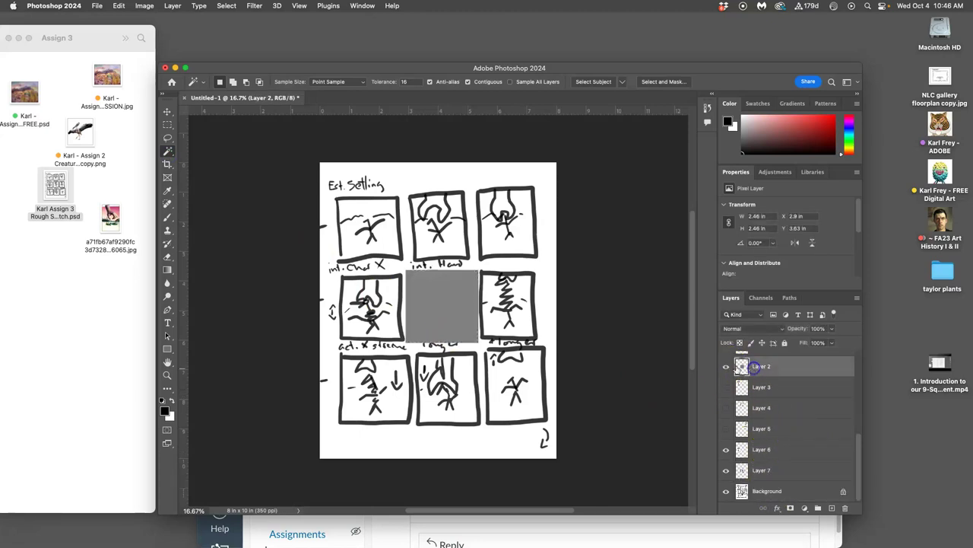
pyautogui.click(167, 112)
pyautogui.moveTo(447, 313); pyautogui.dragTo(514, 307)
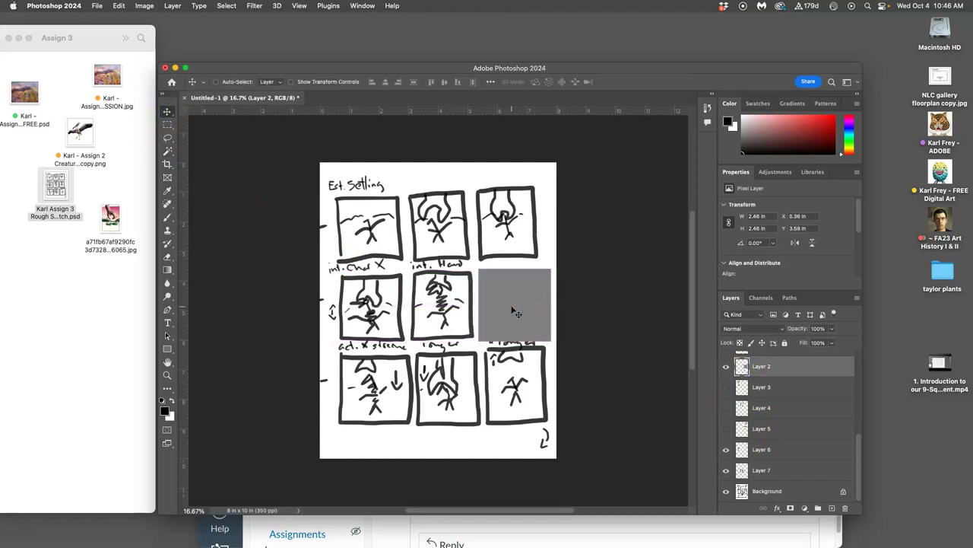
pyautogui.click(167, 150)
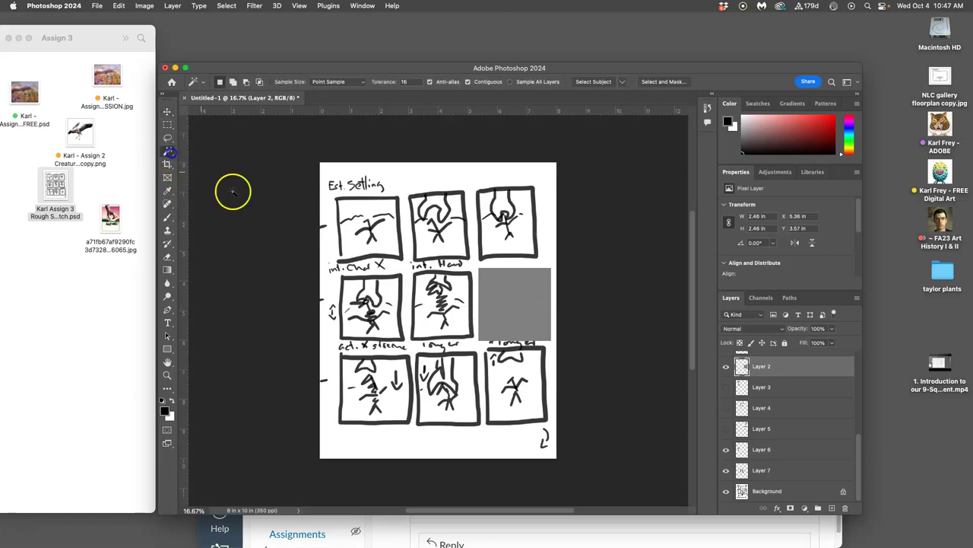
pyautogui.click(504, 312)
pyautogui.click(775, 492)
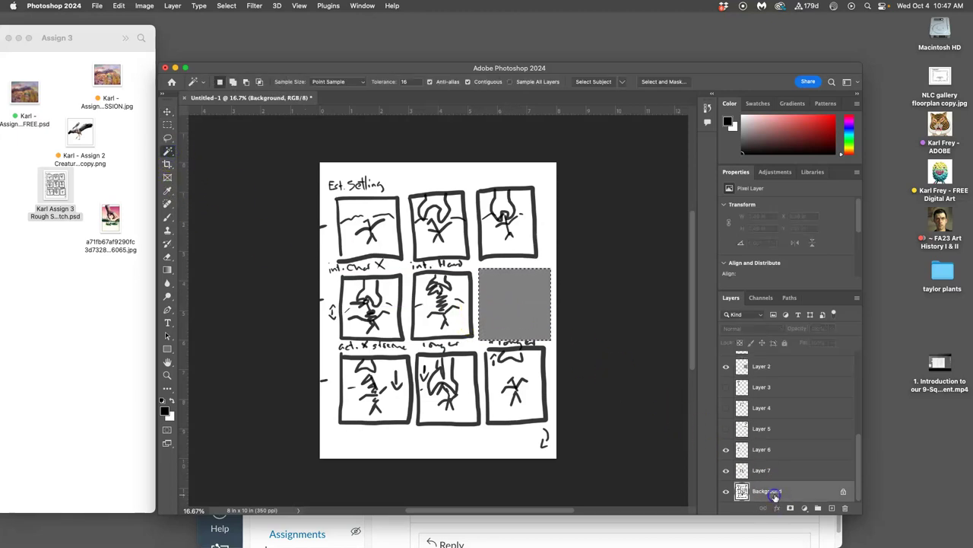
pyautogui.press('super+j')
# Move the square over the bottom-left panel, set it to about half opacity, and copy onto Layer 9.
pyautogui.moveTo(765, 490); pyautogui.dragTo(760, 473)
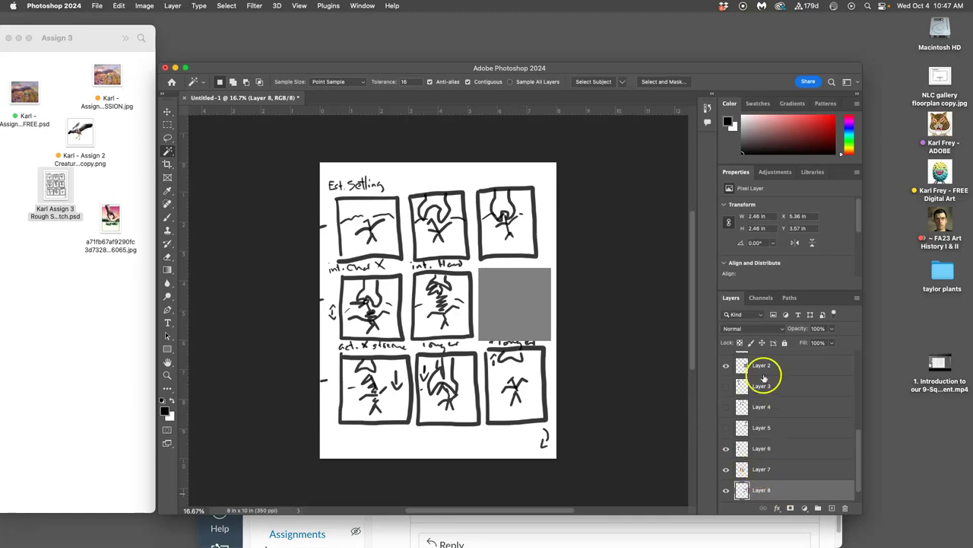
pyautogui.moveTo(764, 374); pyautogui.dragTo(762, 367)
pyautogui.click(167, 113)
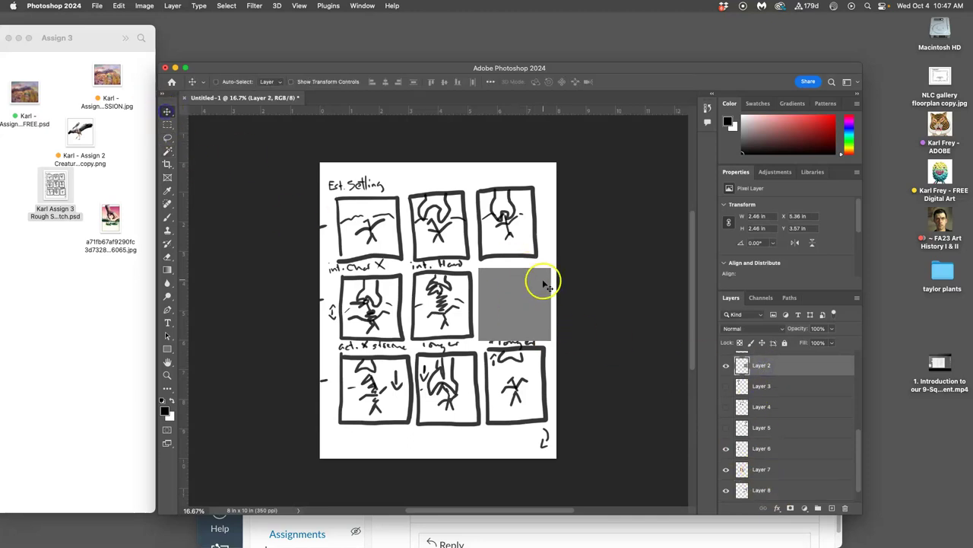
pyautogui.moveTo(536, 294); pyautogui.dragTo(394, 381)
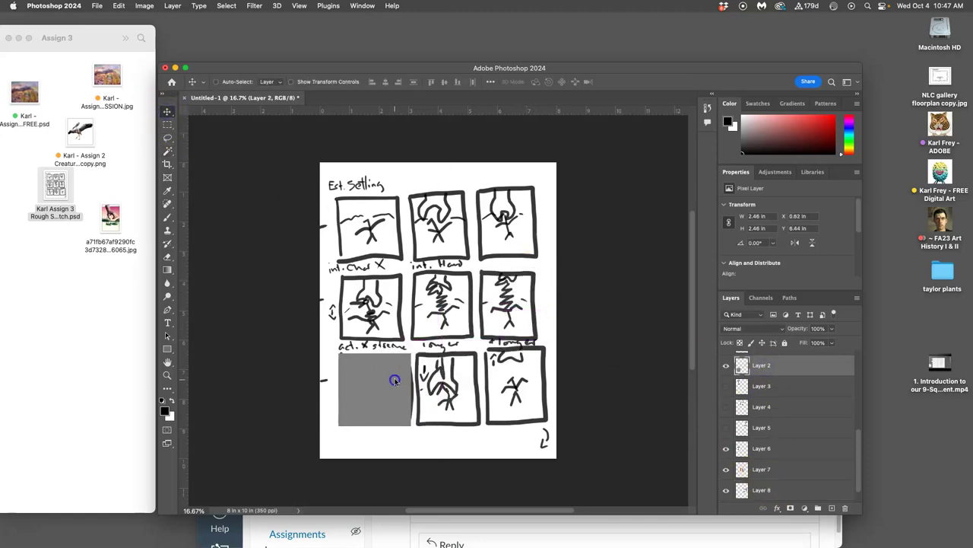
pyautogui.scroll(-1, 806, 434)
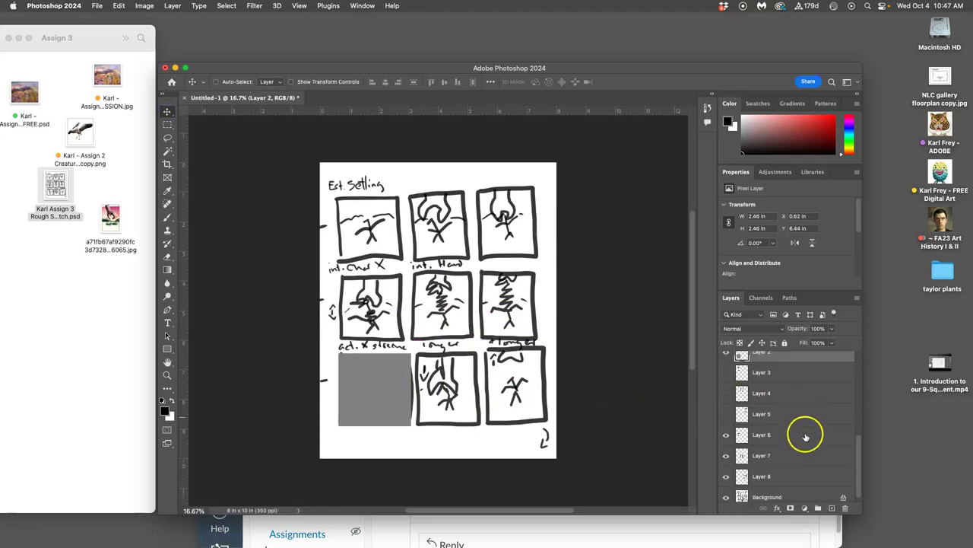
pyautogui.click(832, 329)
pyautogui.click(808, 343)
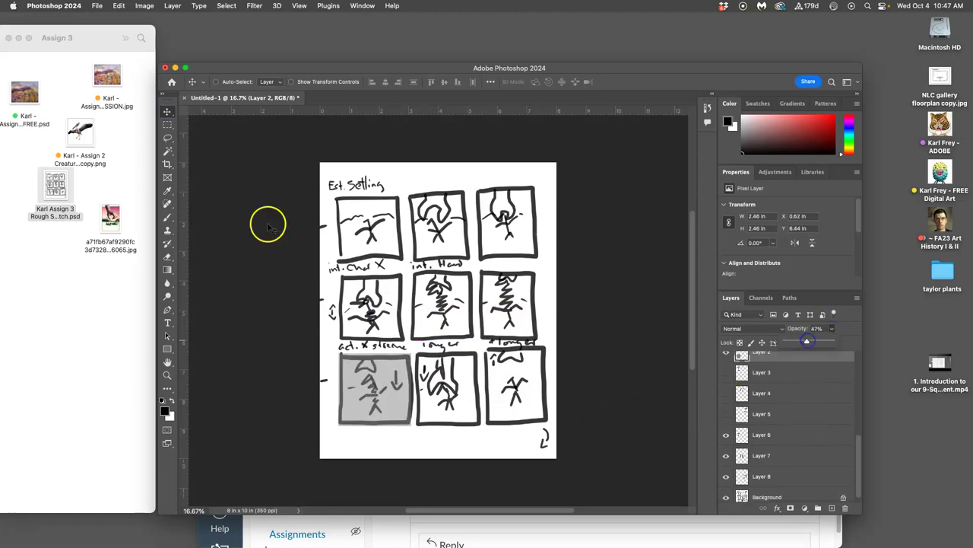
pyautogui.click(166, 151)
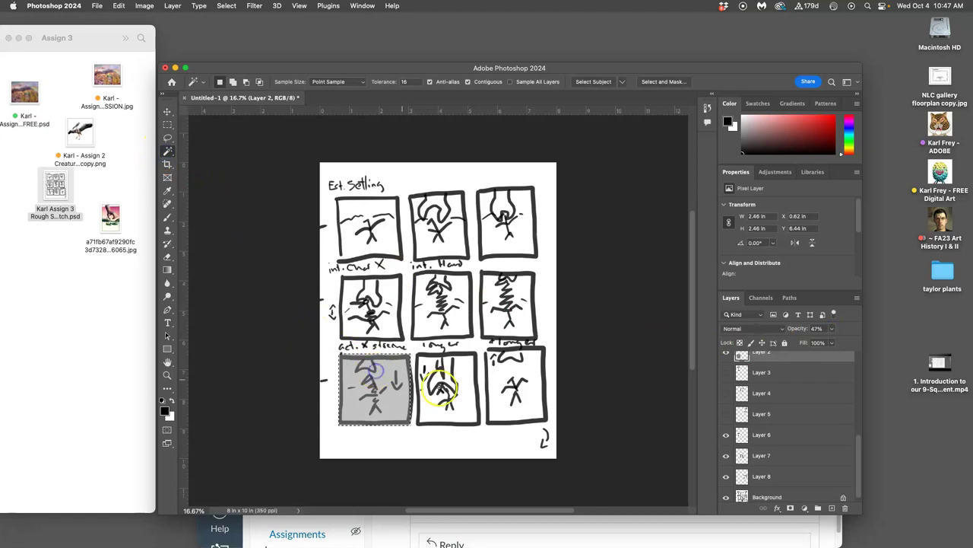
pyautogui.click(768, 492)
pyautogui.press('super+j')
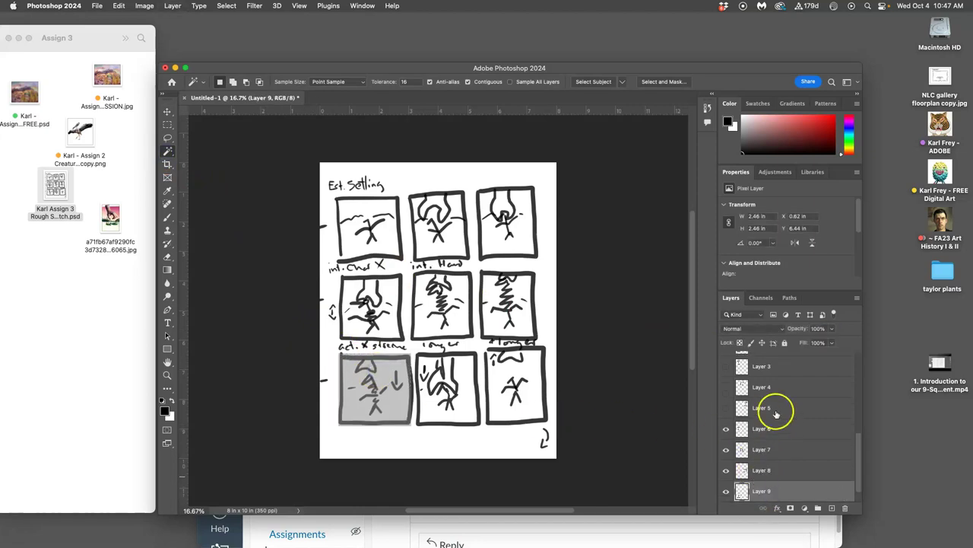
# Move the grey square over the bottom-middle panel and copy it onto Layer 10.
pyautogui.scroll(3, 787, 391)
pyautogui.click(768, 378)
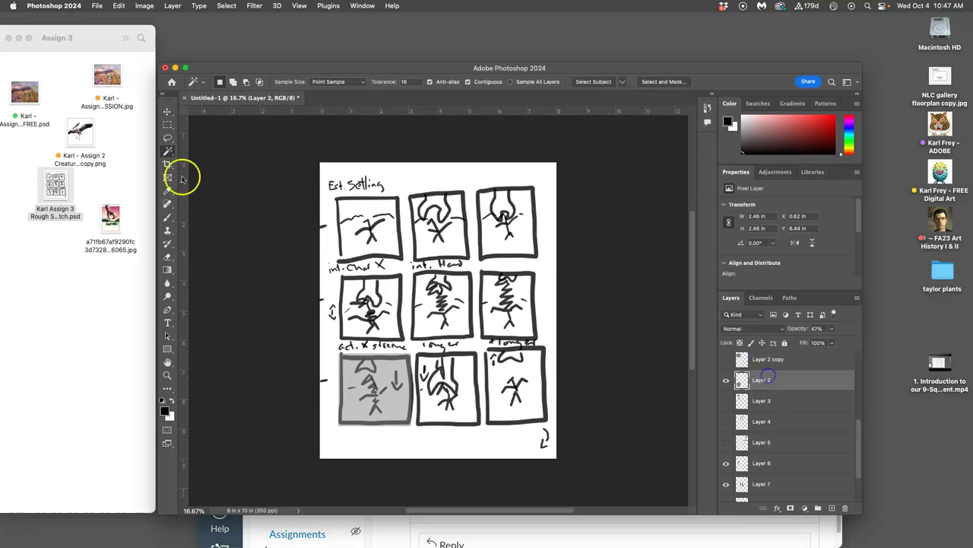
pyautogui.click(167, 112)
pyautogui.moveTo(378, 378); pyautogui.dragTo(447, 371)
pyautogui.click(168, 150)
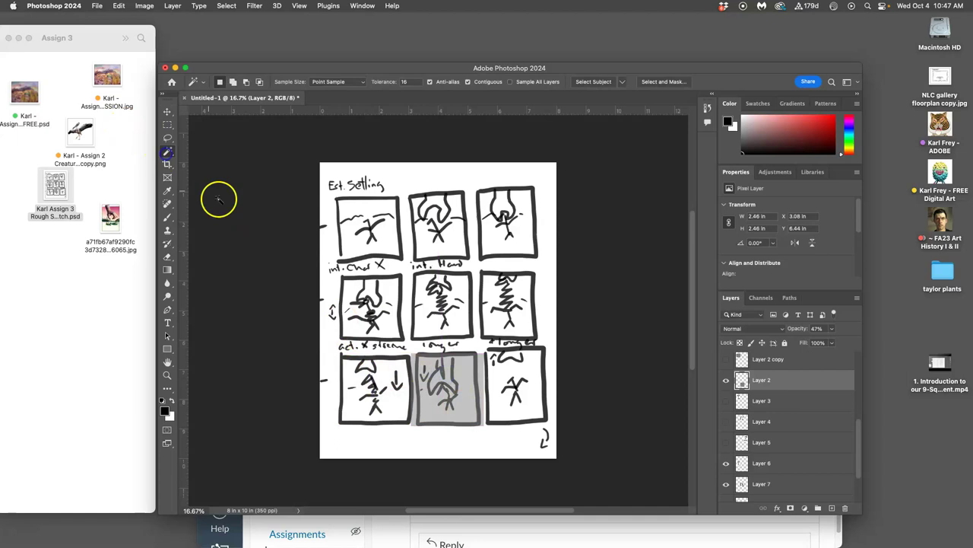
pyautogui.scroll(-3, 814, 471)
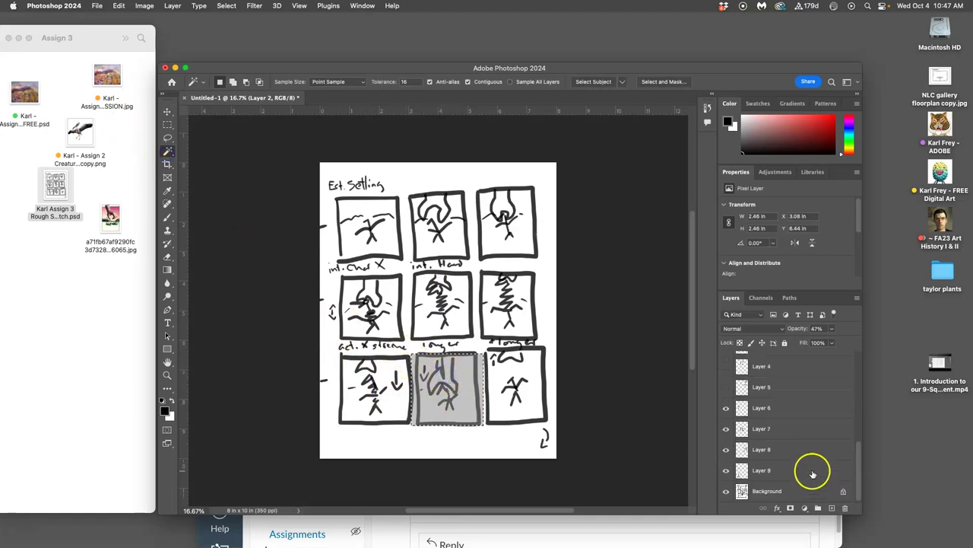
pyautogui.click(768, 491)
pyautogui.press('super+j')
# Move the grey square over the bottom-right panel and attempt a Magic Wand selection.
pyautogui.moveTo(771, 463); pyautogui.dragTo(768, 411)
pyautogui.scroll(-5, 769, 410)
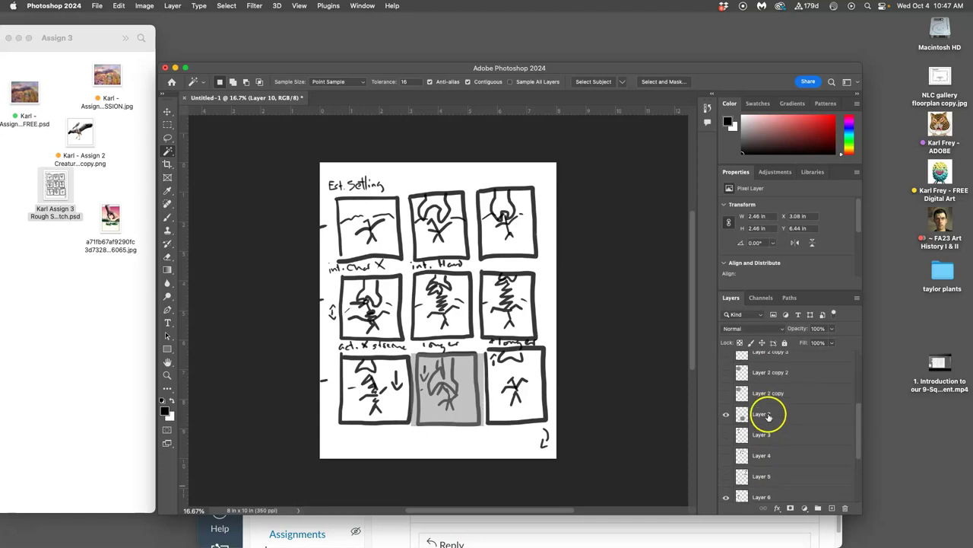
pyautogui.click(772, 439)
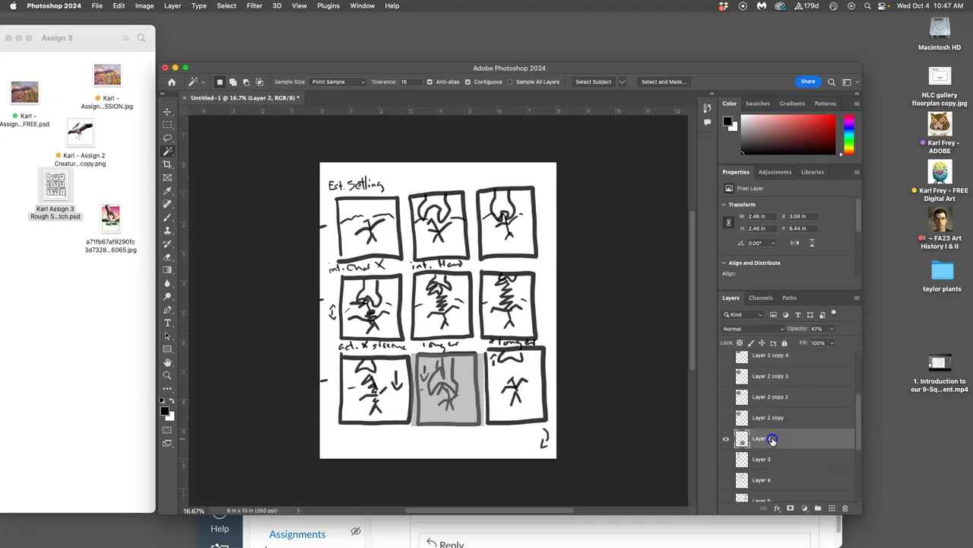
pyautogui.click(167, 111)
pyautogui.moveTo(441, 391); pyautogui.dragTo(526, 390)
pyautogui.scroll(-4, 839, 478)
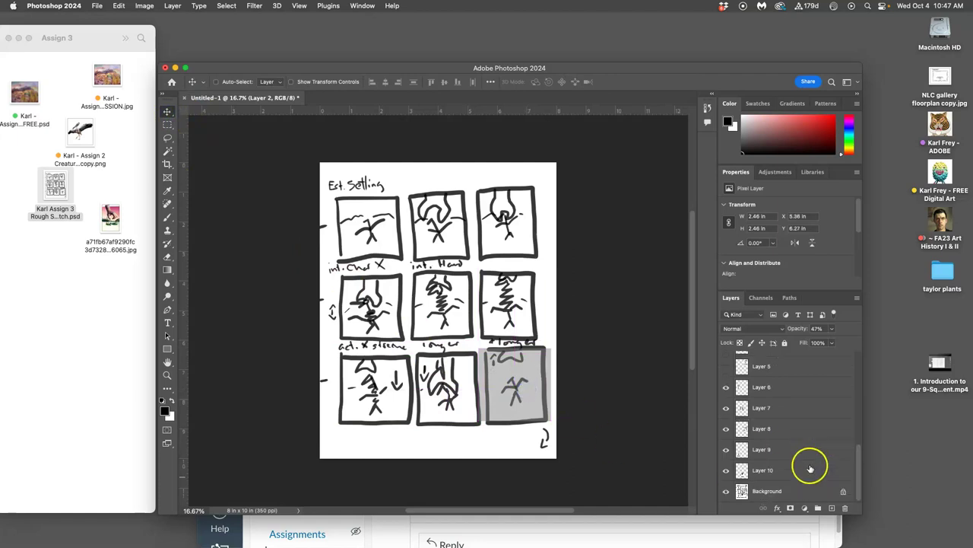
pyautogui.click(769, 490)
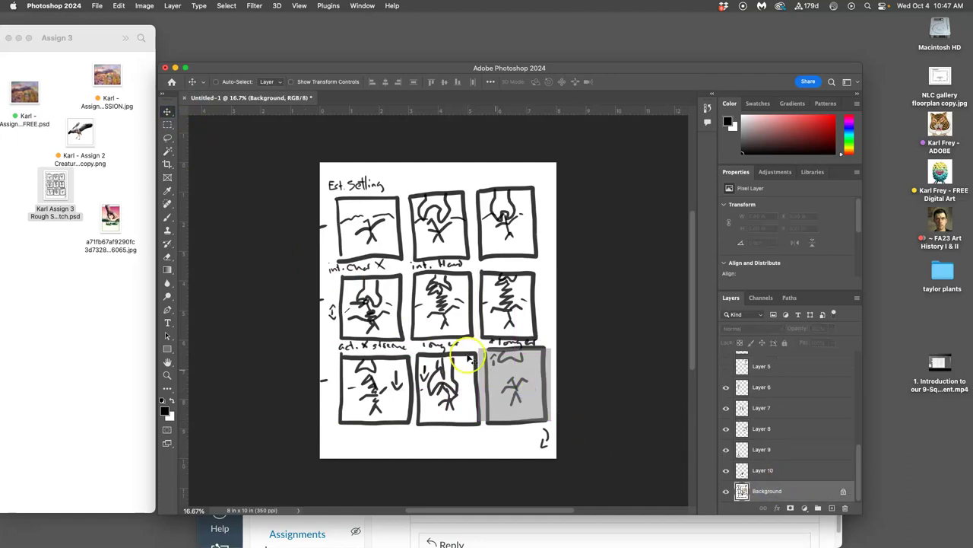
pyautogui.click(168, 151)
pyautogui.click(530, 395)
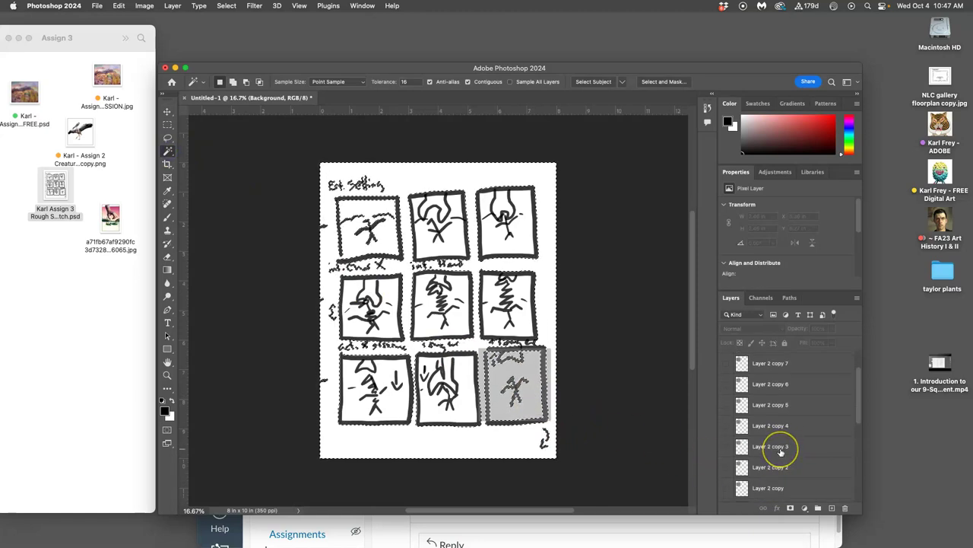
# Reselect the square's area correctly and copy the bottom-right panel onto Layer 11.
pyautogui.scroll(2, 781, 452)
pyautogui.scroll(3, 780, 452)
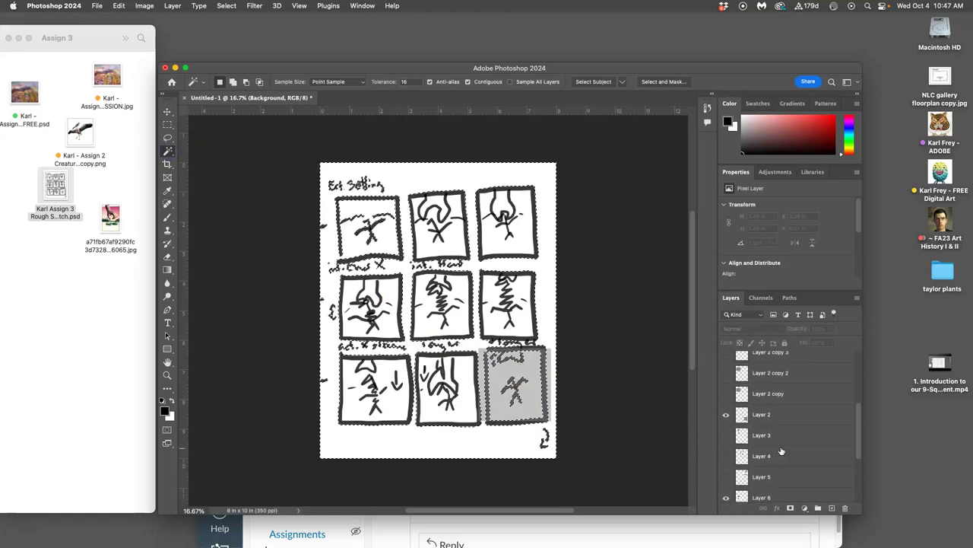
pyautogui.click(776, 413)
pyautogui.click(580, 409)
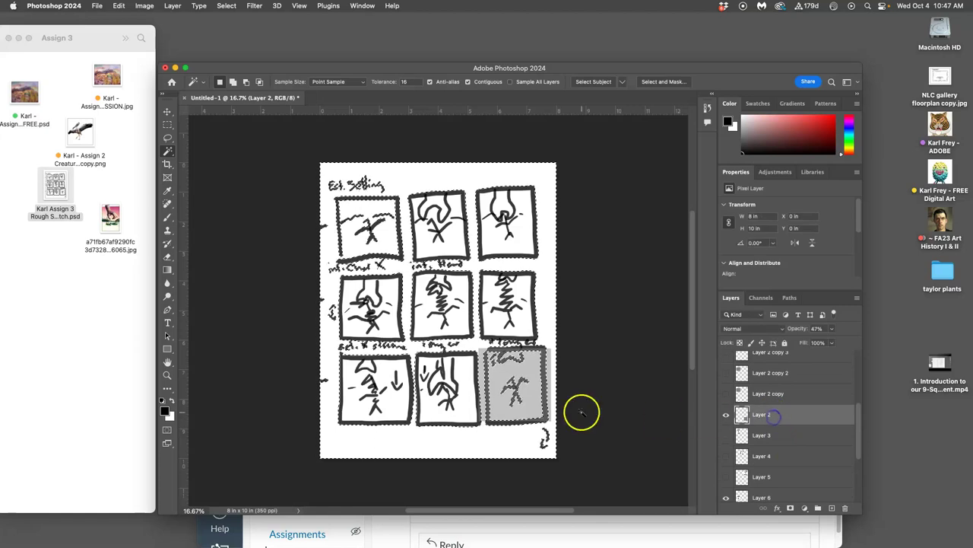
pyautogui.click(535, 396)
pyautogui.scroll(-5, 807, 439)
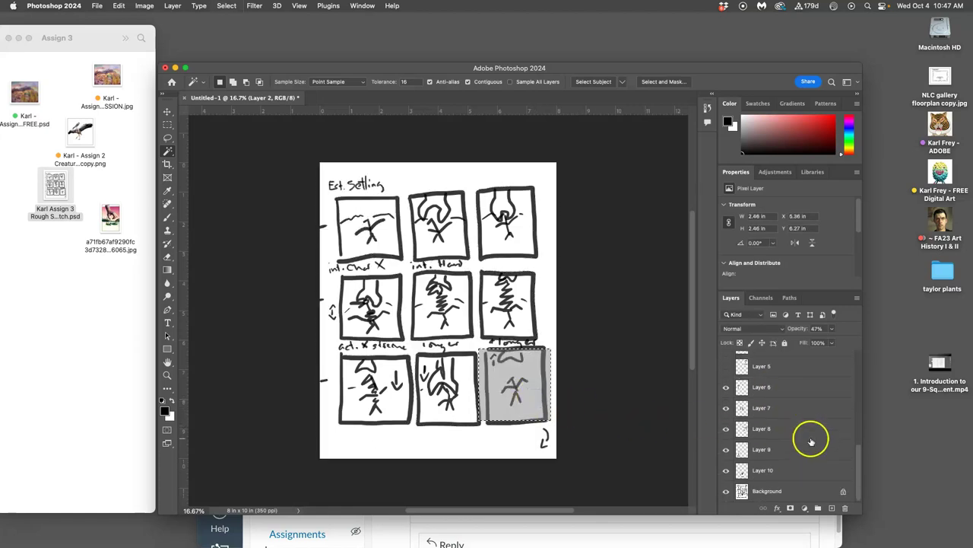
pyautogui.click(778, 490)
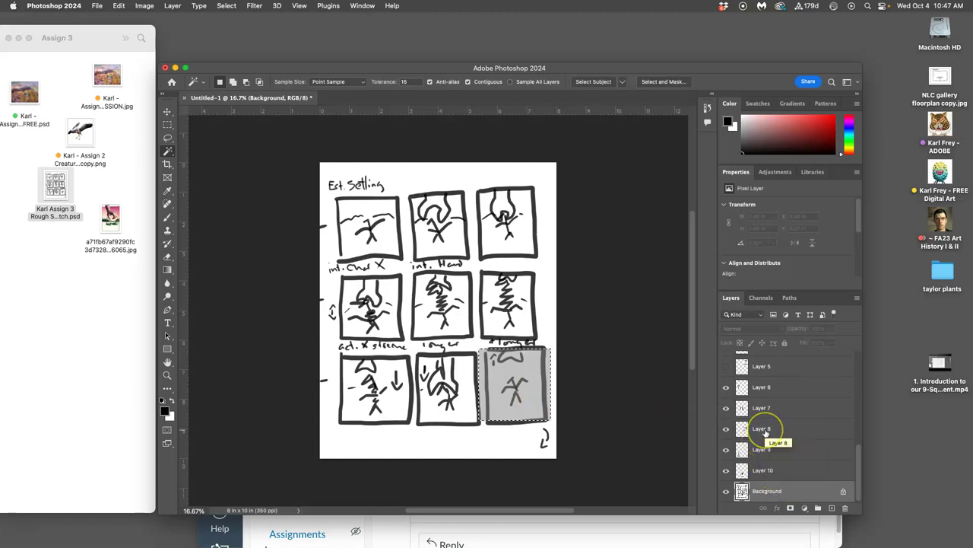
pyautogui.press('super+j')
pyautogui.scroll(1, 766, 426)
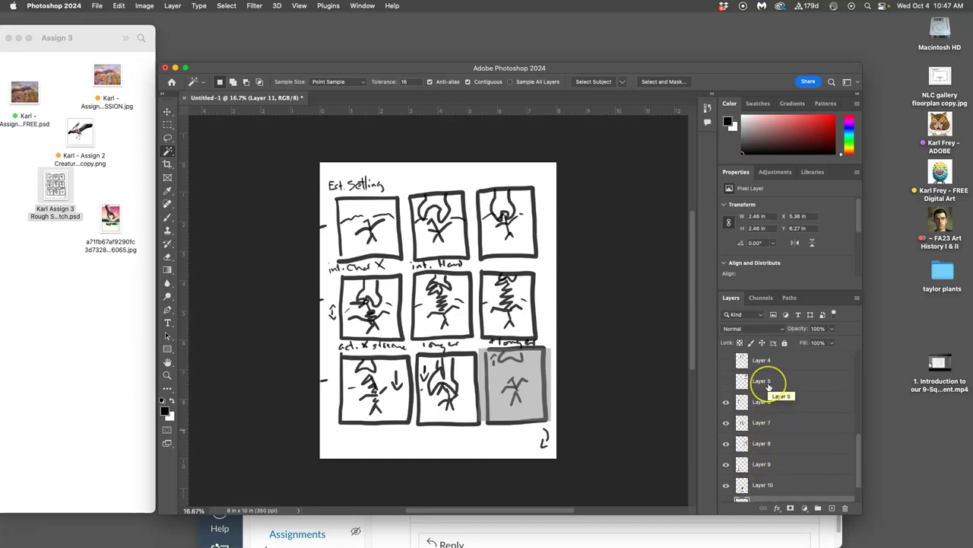
pyautogui.scroll(5, 768, 385)
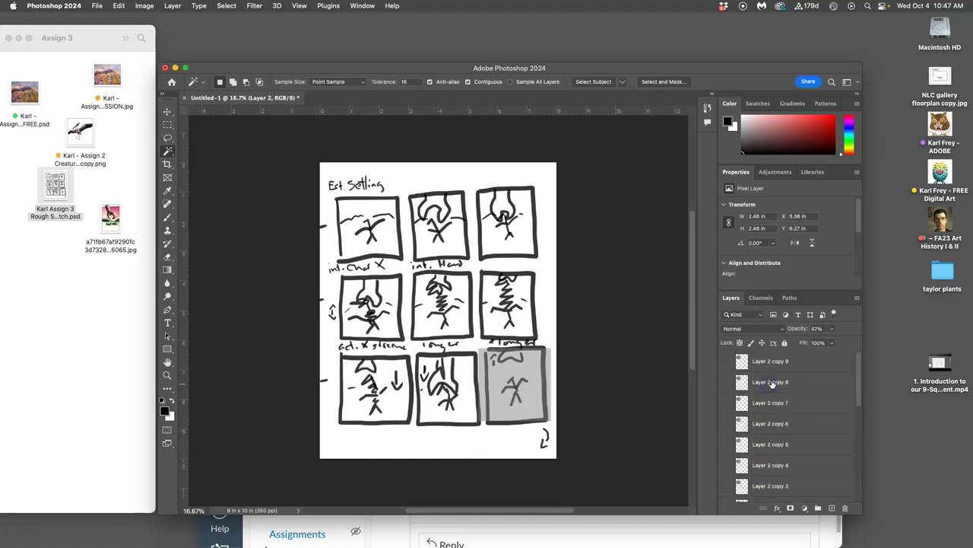
pyautogui.keyDown('shift'); pyautogui.click(771, 363); pyautogui.keyUp('shift')
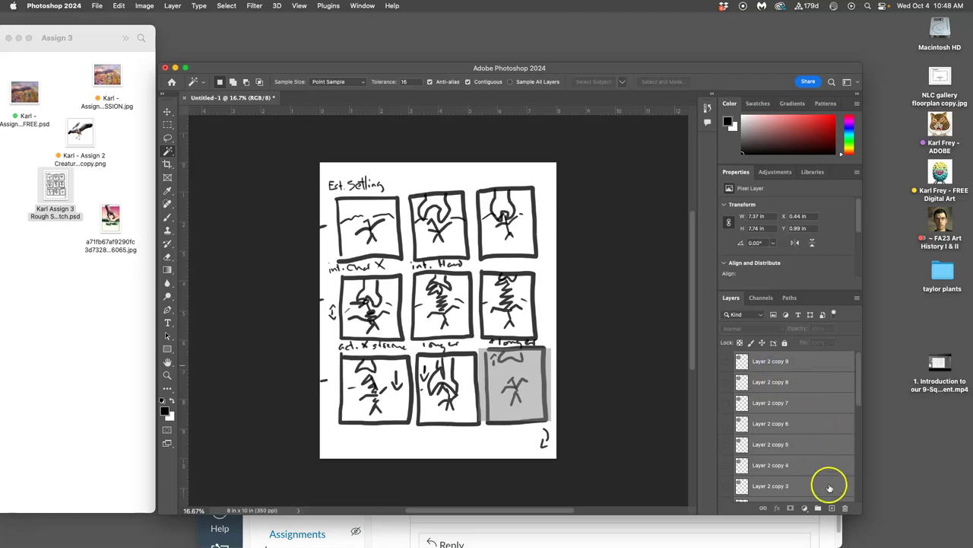
pyautogui.click(846, 506)
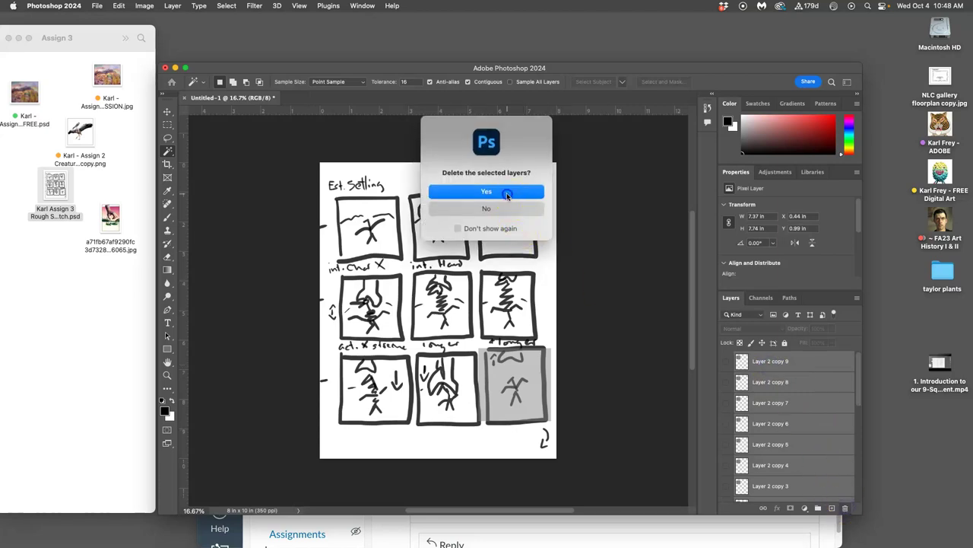
pyautogui.click(506, 193)
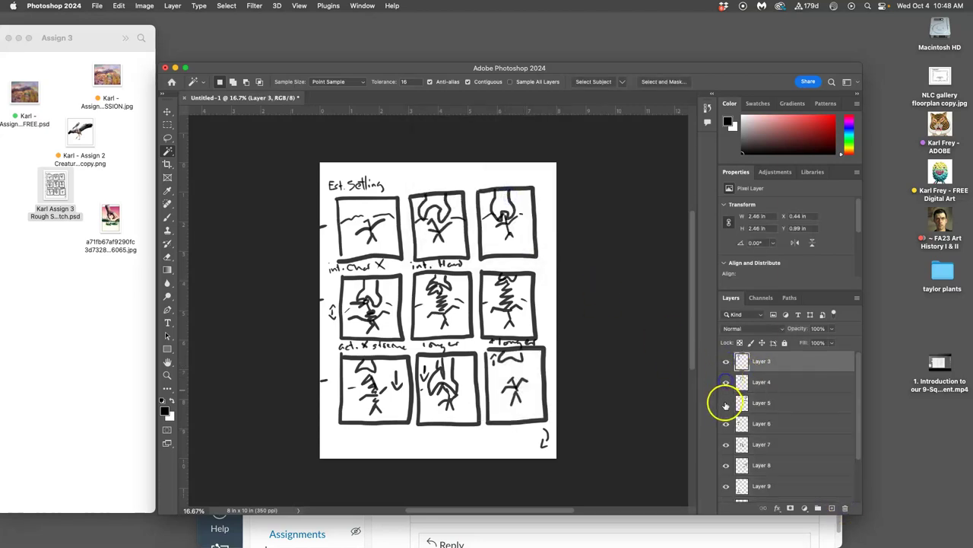
pyautogui.scroll(-3, 725, 406)
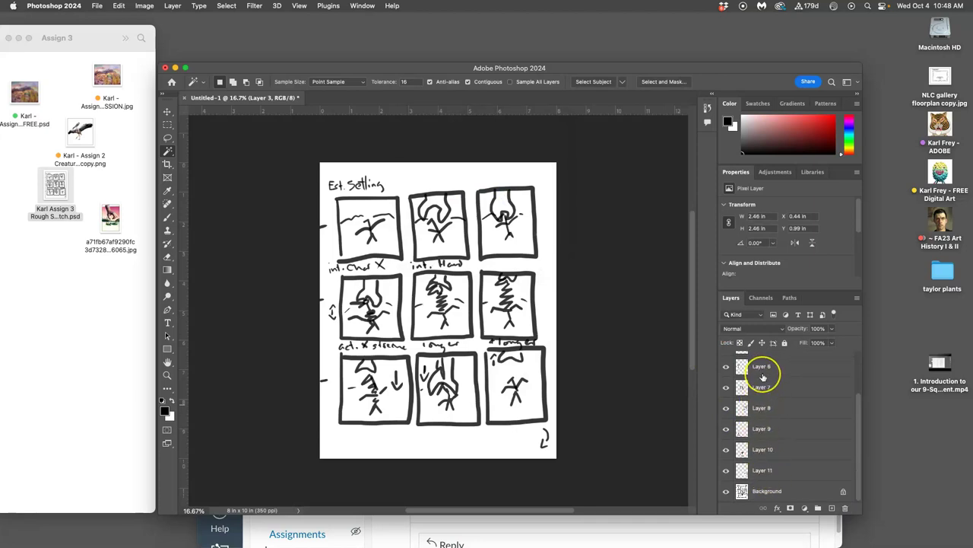
pyautogui.scroll(3, 762, 377)
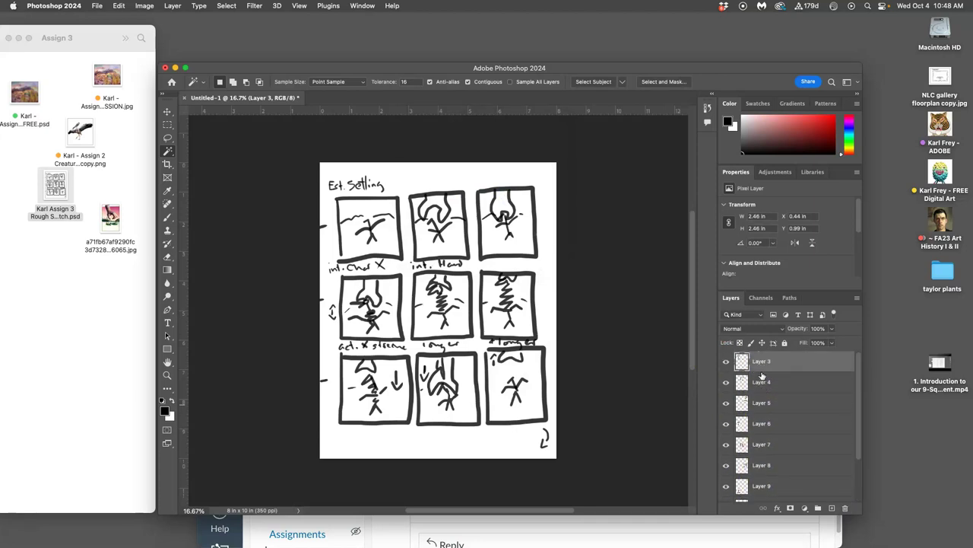
pyautogui.scroll(-3, 782, 395)
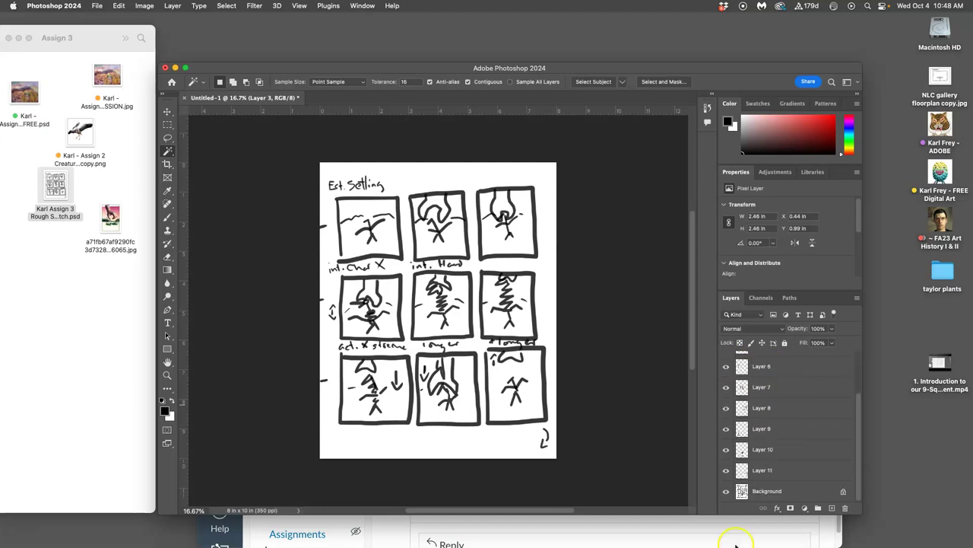
# Hide the white Background and add guides at the page's top and left edges, with Move Auto-Select on.
pyautogui.click(726, 492)
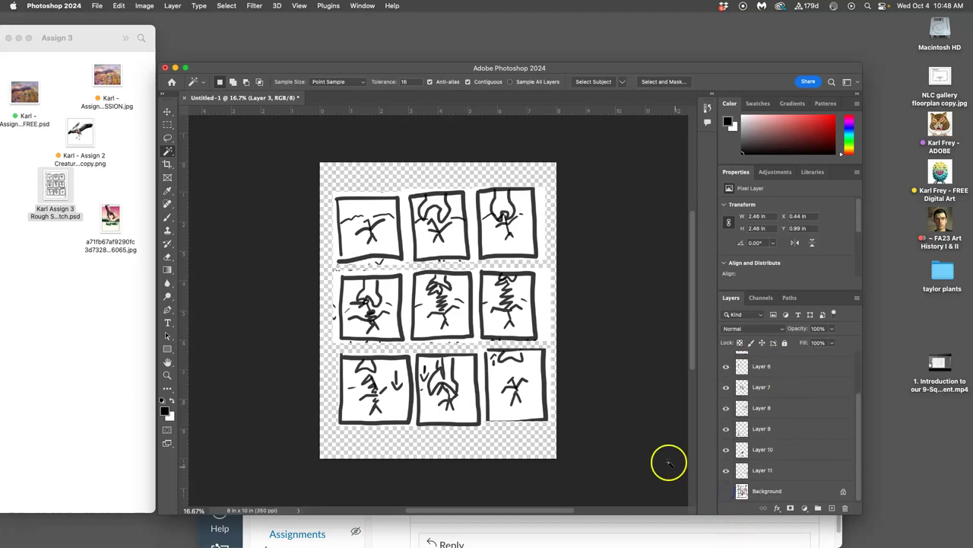
pyautogui.click(167, 112)
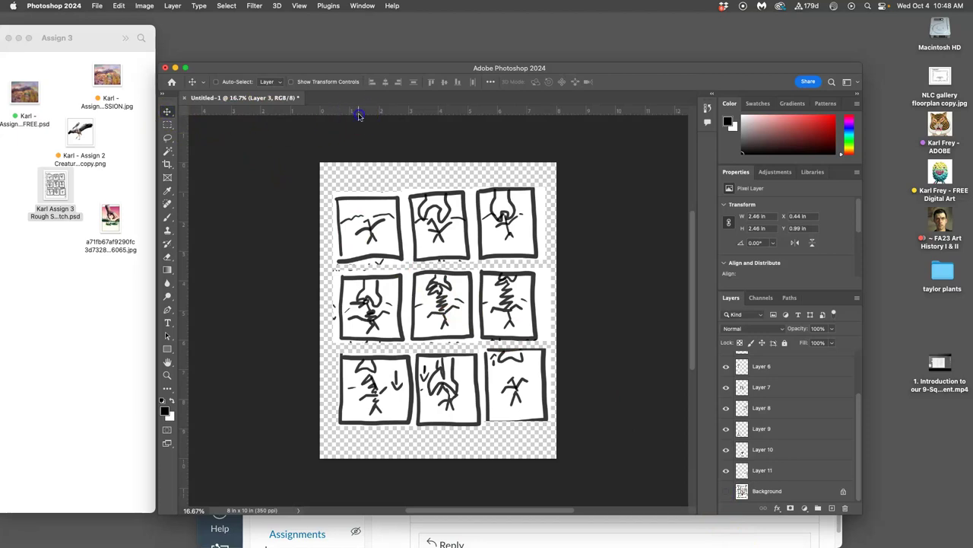
pyautogui.moveTo(360, 115); pyautogui.dragTo(354, 162)
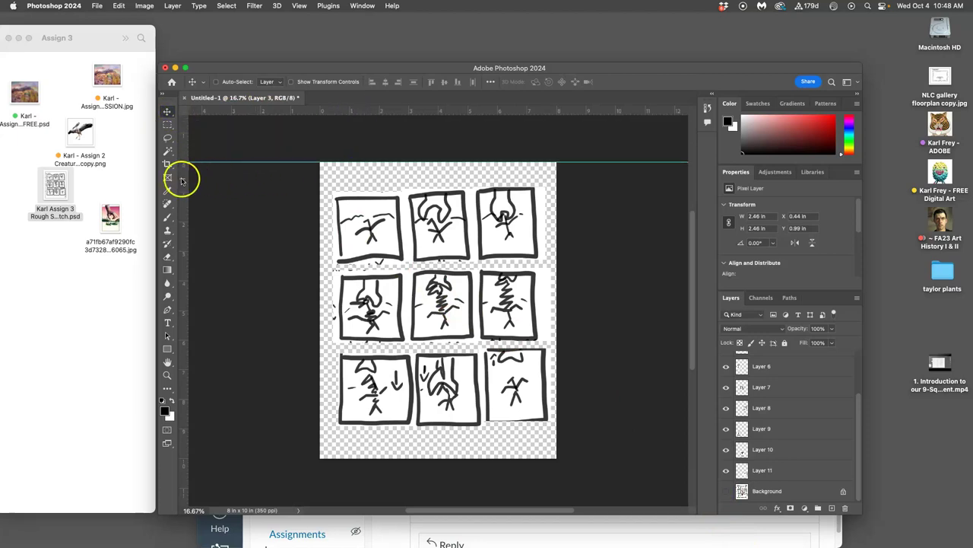
pyautogui.moveTo(183, 180); pyautogui.dragTo(319, 176)
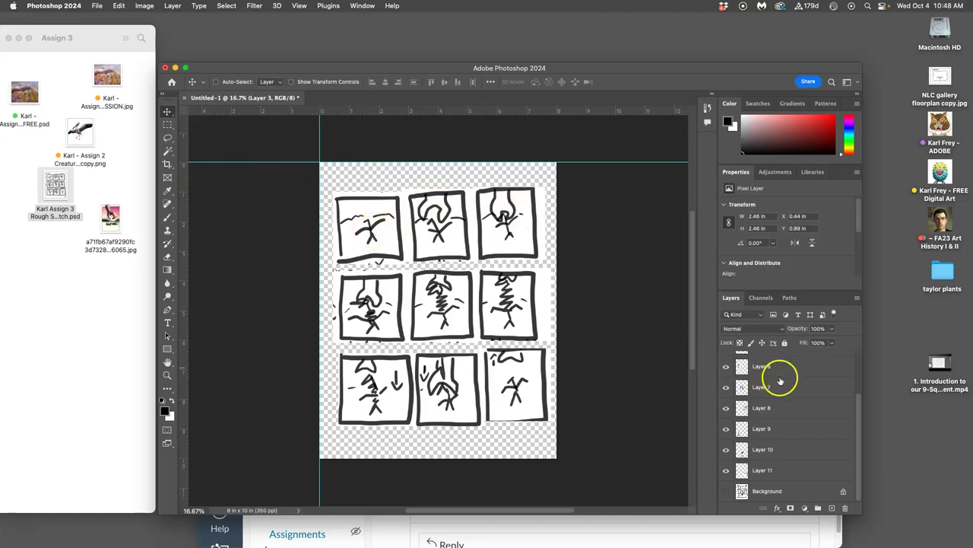
pyautogui.click(215, 81)
# Drag the first, second, bottom-right and bottom-middle panels into the top-left corner.
pyautogui.moveTo(375, 232); pyautogui.dragTo(361, 201)
pyautogui.moveTo(435, 222)
pyautogui.mouseDown()
pyautogui.moveTo(430, 182)
pyautogui.moveTo(422, 194)
pyautogui.moveTo(351, 195)
pyautogui.moveTo(424, 221)
pyautogui.mouseUp()
pyautogui.click(364, 219)
pyautogui.moveTo(364, 219); pyautogui.dragTo(368, 253)
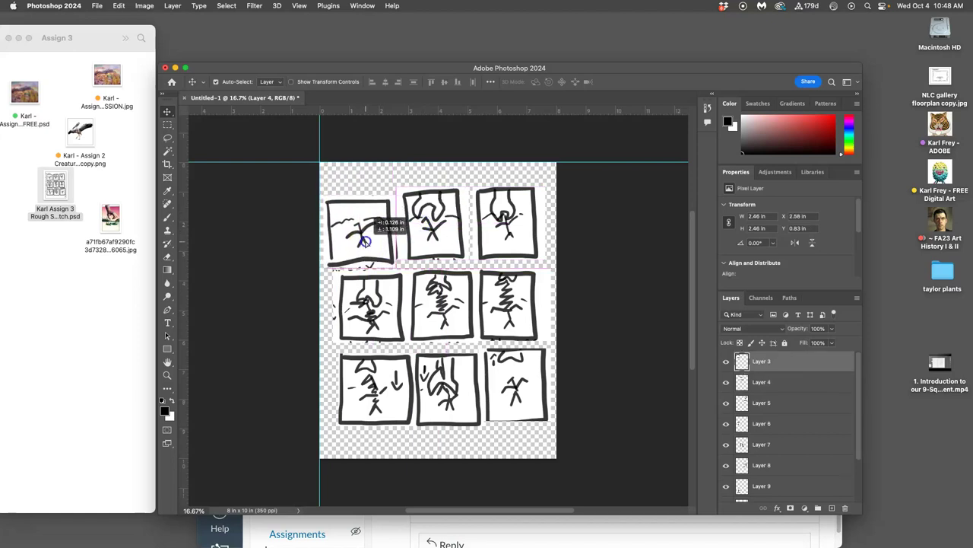
pyautogui.moveTo(507, 391); pyautogui.dragTo(354, 207)
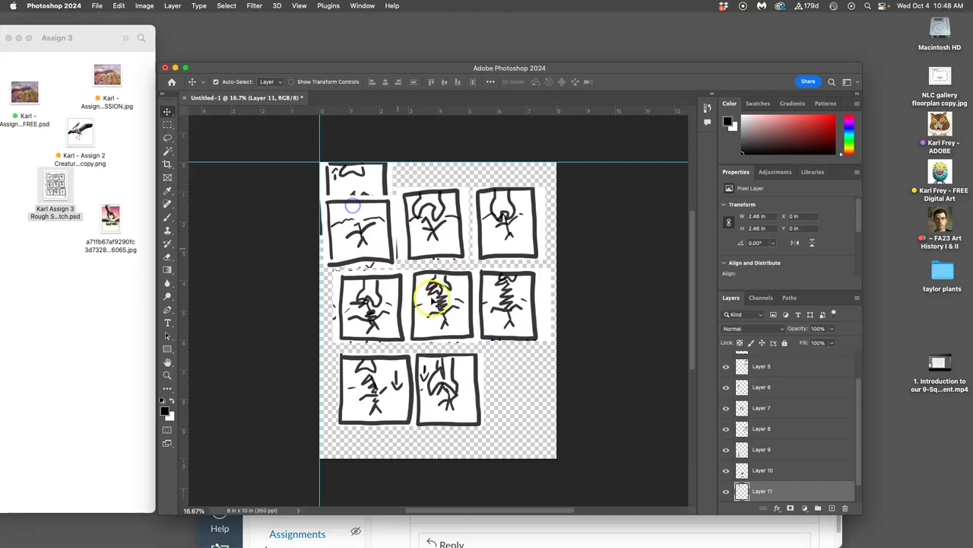
pyautogui.moveTo(446, 377); pyautogui.dragTo(357, 172)
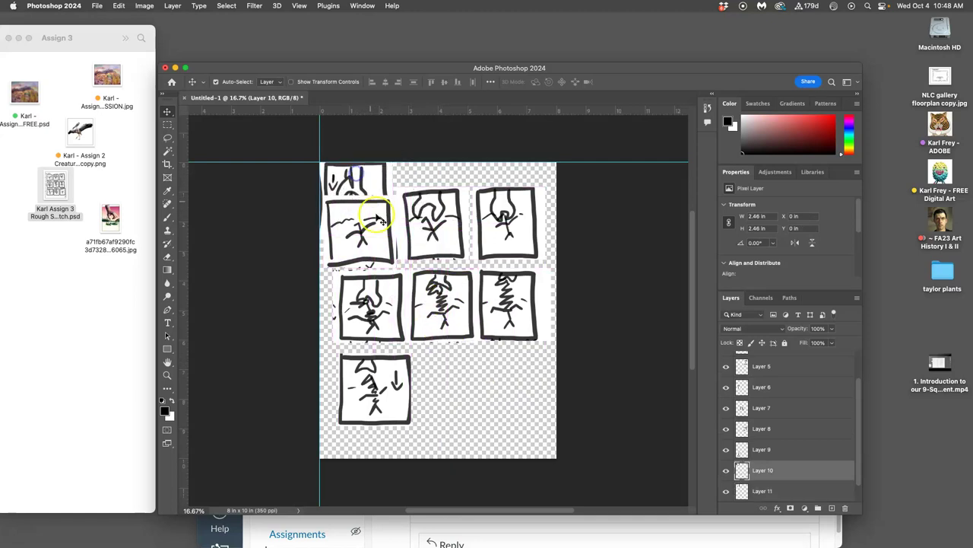
# Move the bottom-left, middle-right, middle, middle-left and top-right panels onto the top-left stack.
pyautogui.moveTo(397, 380); pyautogui.dragTo(394, 222)
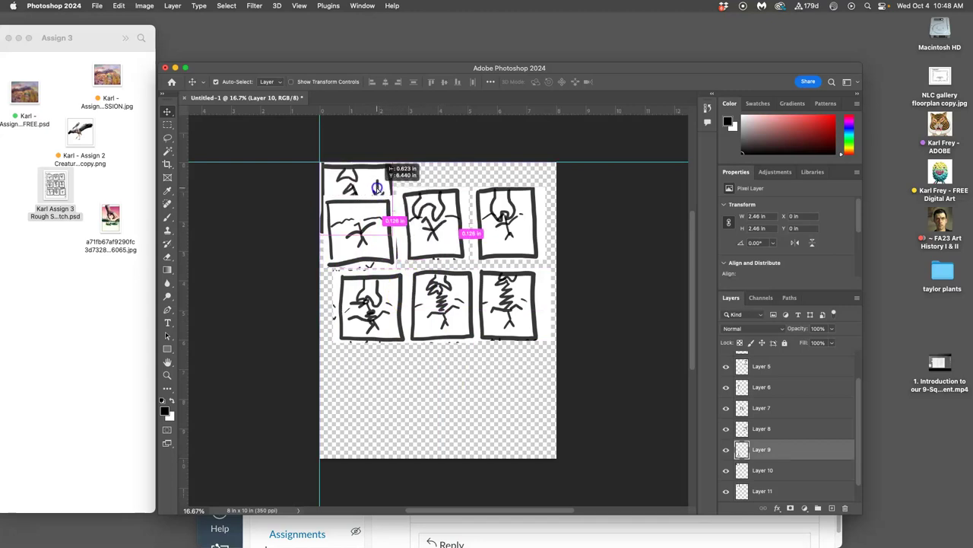
pyautogui.moveTo(502, 286); pyautogui.dragTo(365, 201)
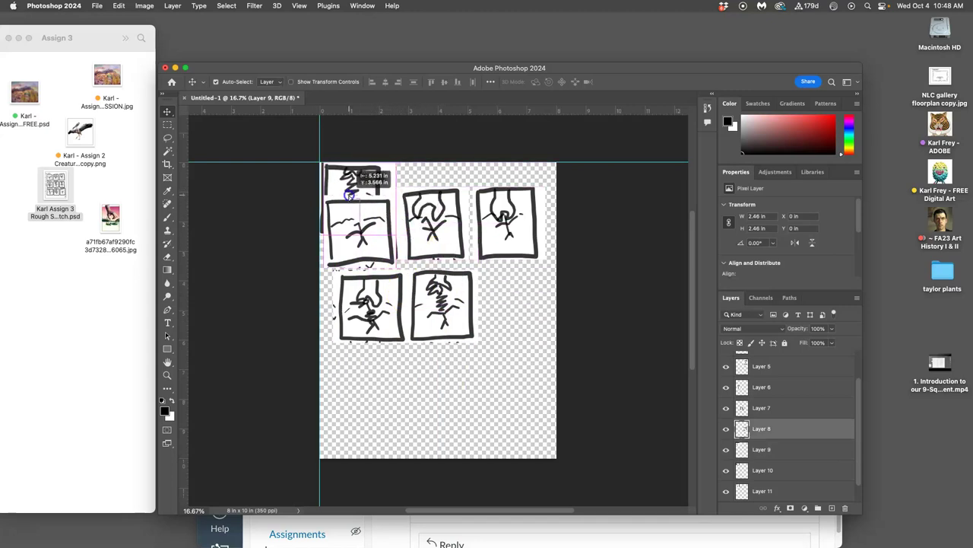
pyautogui.moveTo(455, 302)
pyautogui.mouseDown()
pyautogui.moveTo(414, 272)
pyautogui.moveTo(366, 189)
pyautogui.mouseUp()
pyautogui.moveTo(376, 298); pyautogui.dragTo(366, 182)
pyautogui.click(499, 221)
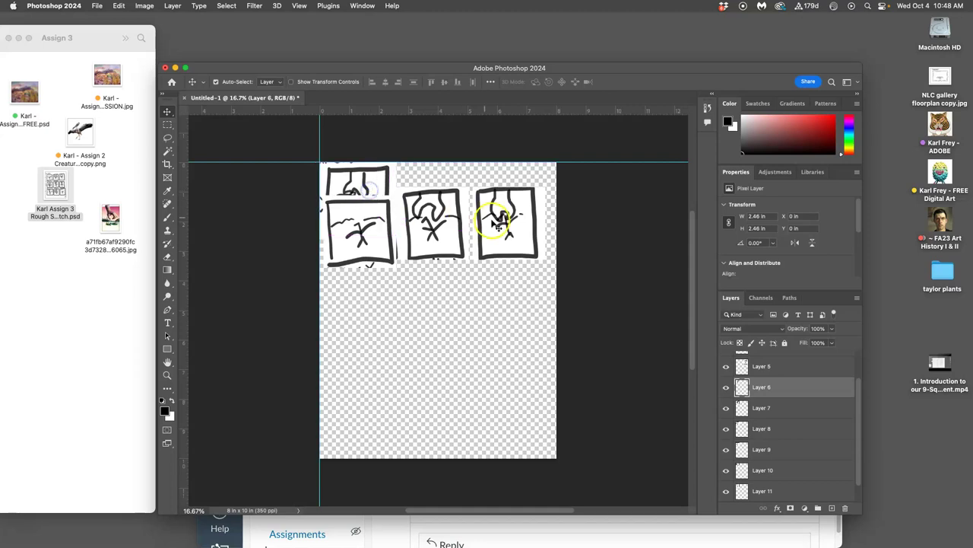
pyautogui.moveTo(498, 221)
pyautogui.mouseDown()
pyautogui.moveTo(435, 191)
pyautogui.moveTo(347, 187)
pyautogui.moveTo(386, 200)
pyautogui.moveTo(364, 200)
pyautogui.moveTo(364, 187)
pyautogui.mouseUp()
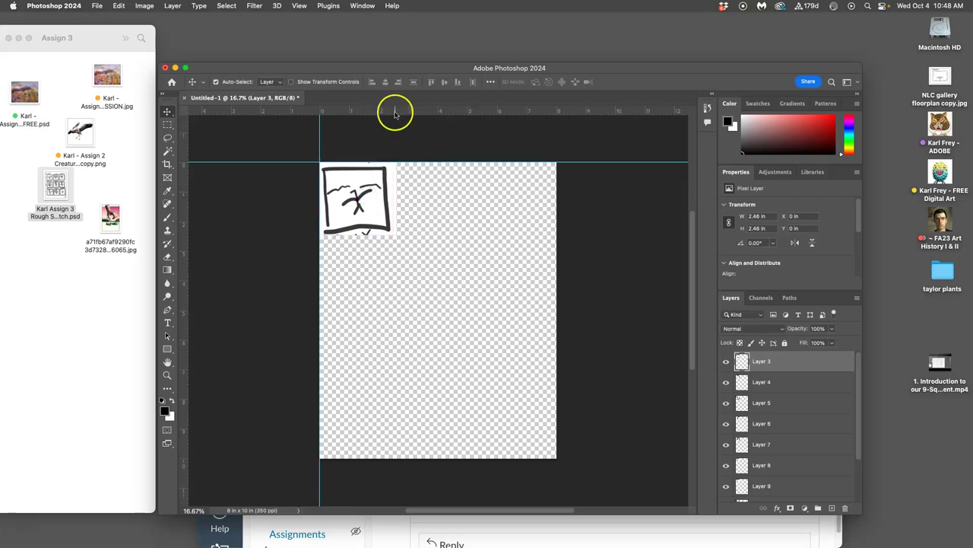
# Add guides along the first panel's bottom and right edges.
pyautogui.moveTo(393, 109); pyautogui.dragTo(381, 235)
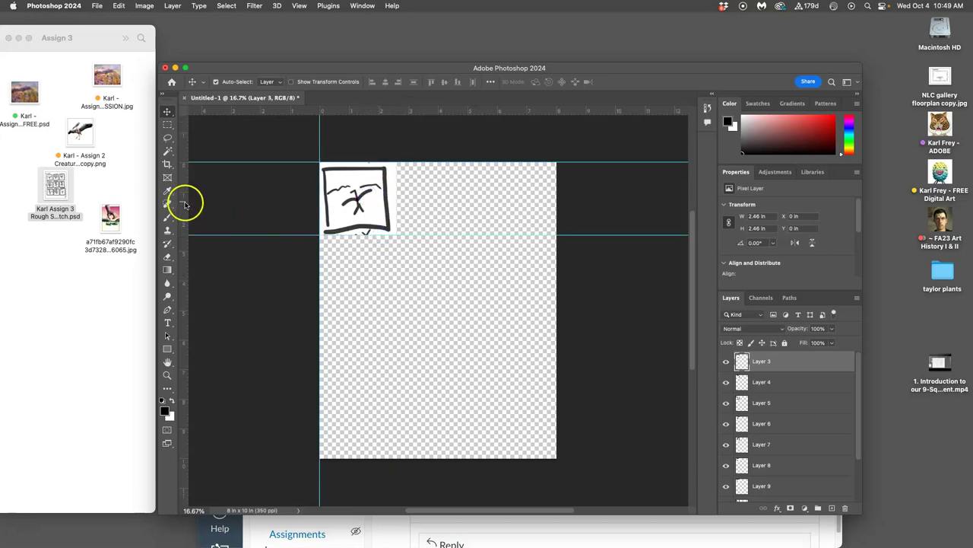
pyautogui.moveTo(187, 202); pyautogui.dragTo(397, 219)
pyautogui.press('Escape')
# Hide Layers 3 through 8 in turn to flip through the stacked sketches down to Layer 9.
pyautogui.click(726, 362)
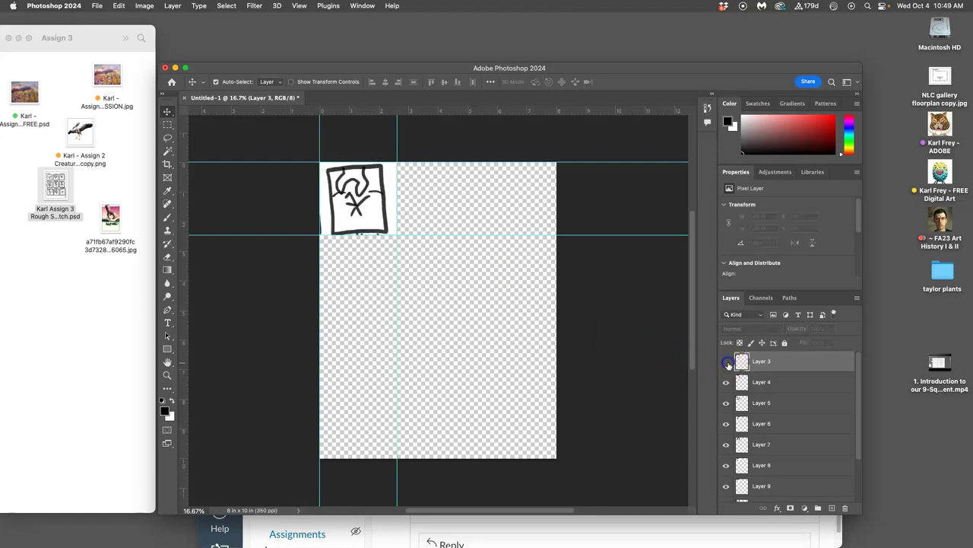
pyautogui.click(726, 362)
pyautogui.click(726, 362)
pyautogui.click(726, 382)
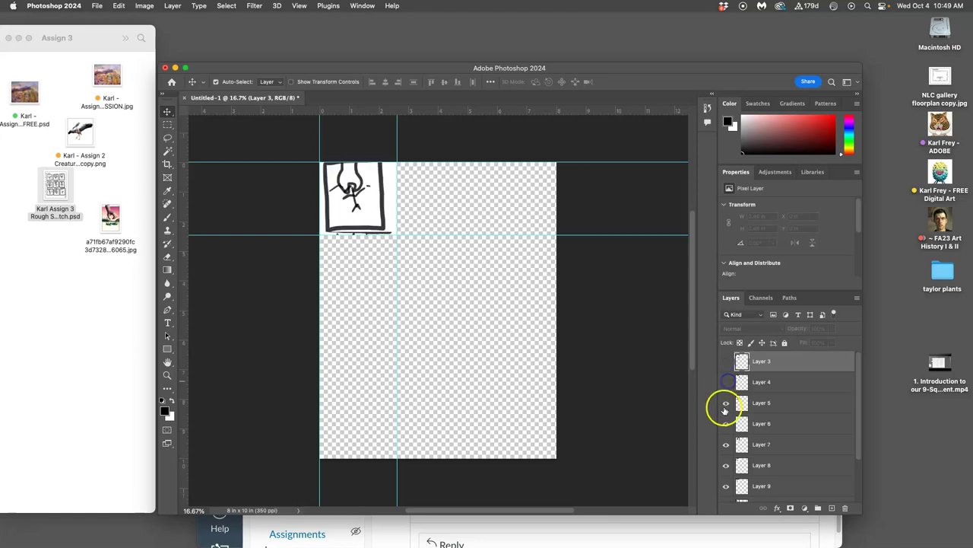
pyautogui.click(727, 403)
pyautogui.click(727, 423)
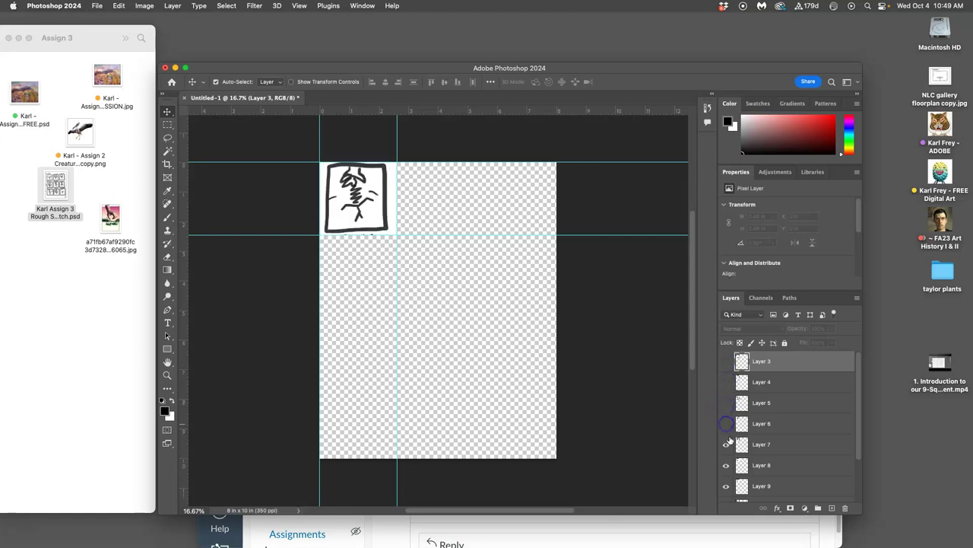
pyautogui.click(726, 444)
pyautogui.click(726, 465)
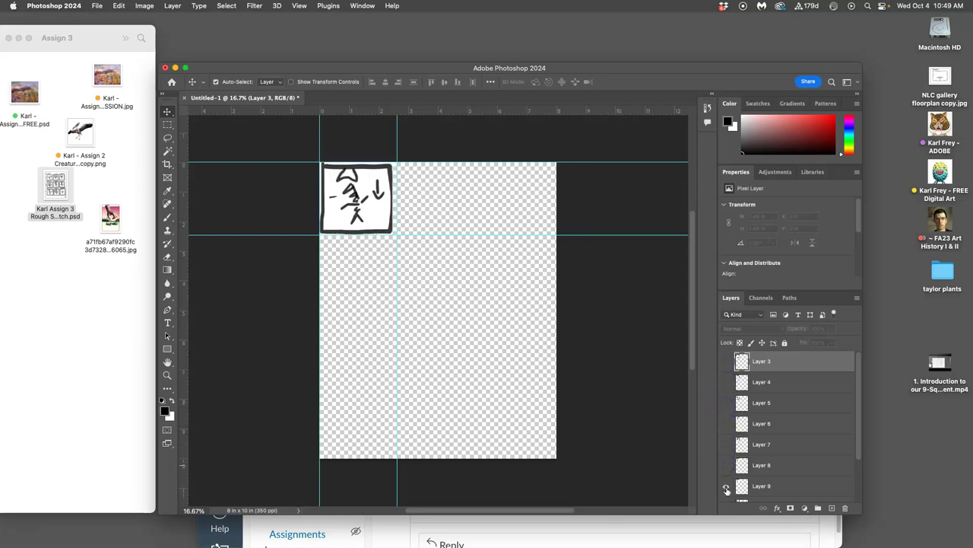
# Nudge the Layer 9 panel into line, compare it with Layer 8, then hide both.
pyautogui.click(752, 487)
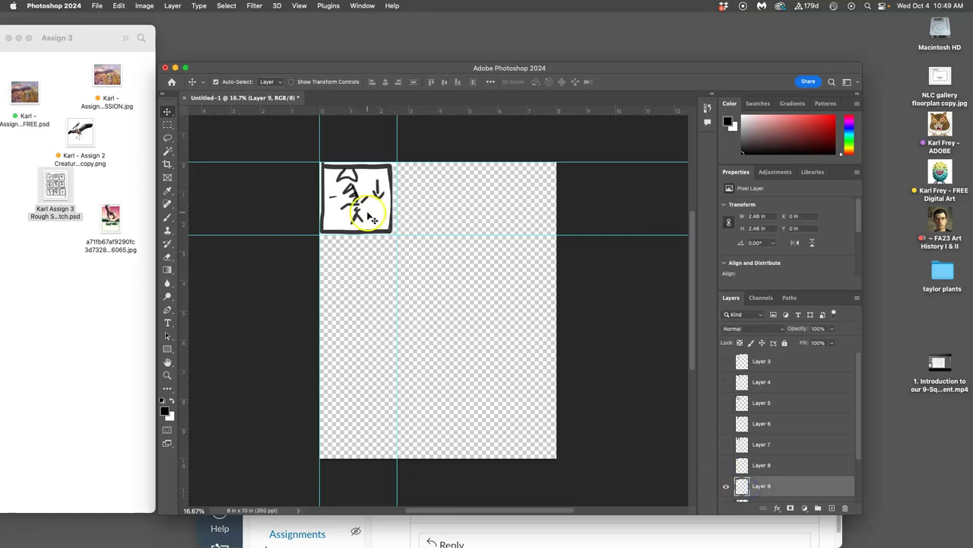
pyautogui.moveTo(373, 216)
pyautogui.mouseDown()
pyautogui.moveTo(391, 202)
pyautogui.moveTo(372, 212)
pyautogui.mouseUp()
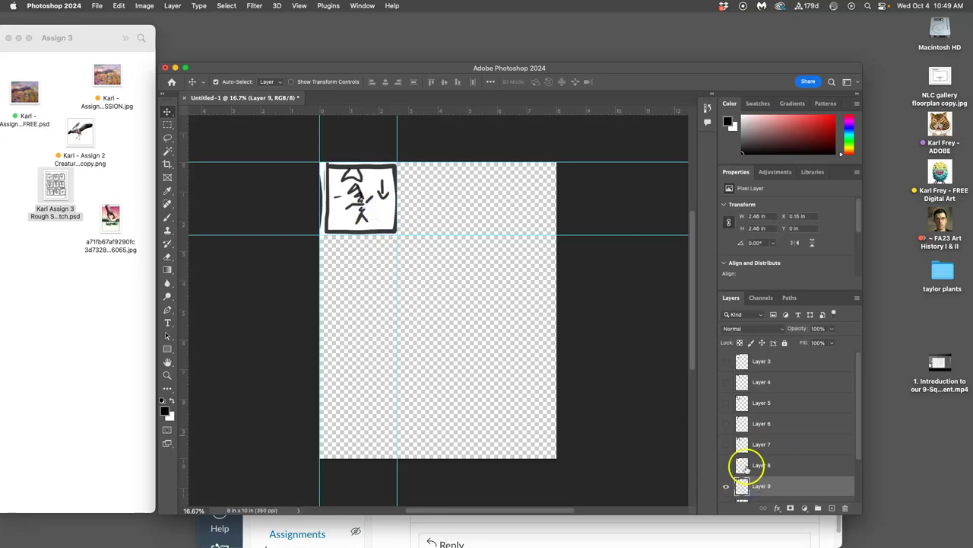
pyautogui.click(727, 466)
pyautogui.click(727, 486)
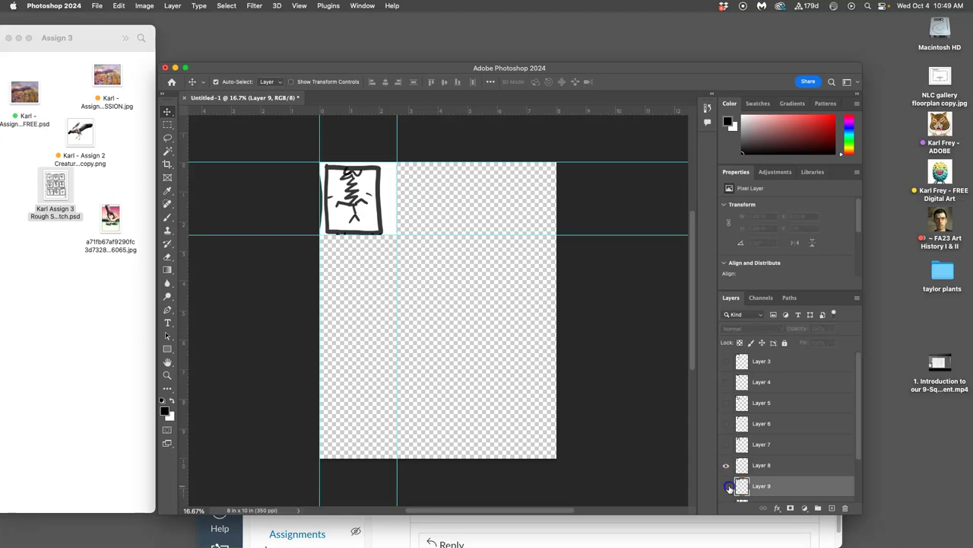
pyautogui.click(728, 473)
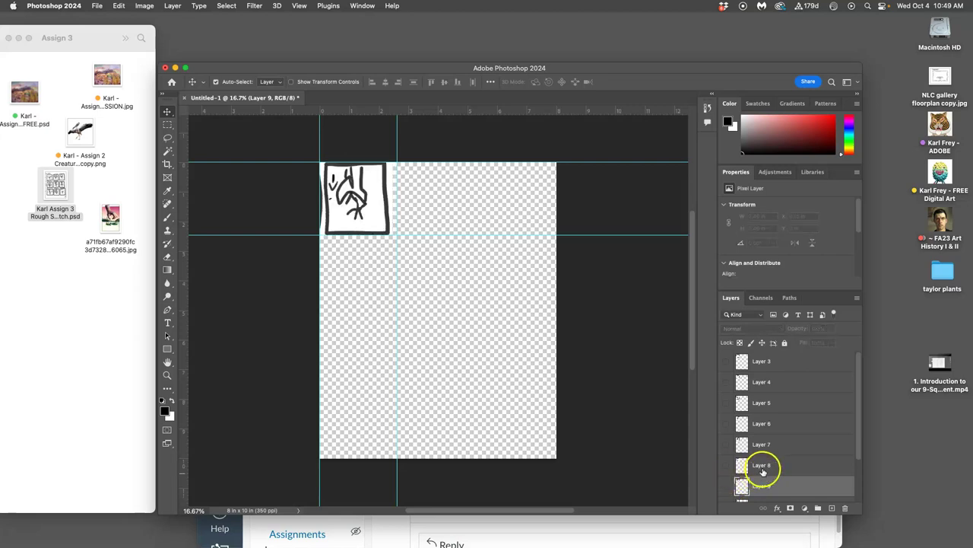
# Reposition the Layer 10 panel into line with the stack, then hide Layer 10.
pyautogui.scroll(-3, 763, 472)
pyautogui.click(763, 450)
pyautogui.moveTo(395, 226)
pyautogui.mouseDown()
pyautogui.moveTo(383, 199)
pyautogui.moveTo(374, 209)
pyautogui.mouseUp()
pyautogui.click(726, 449)
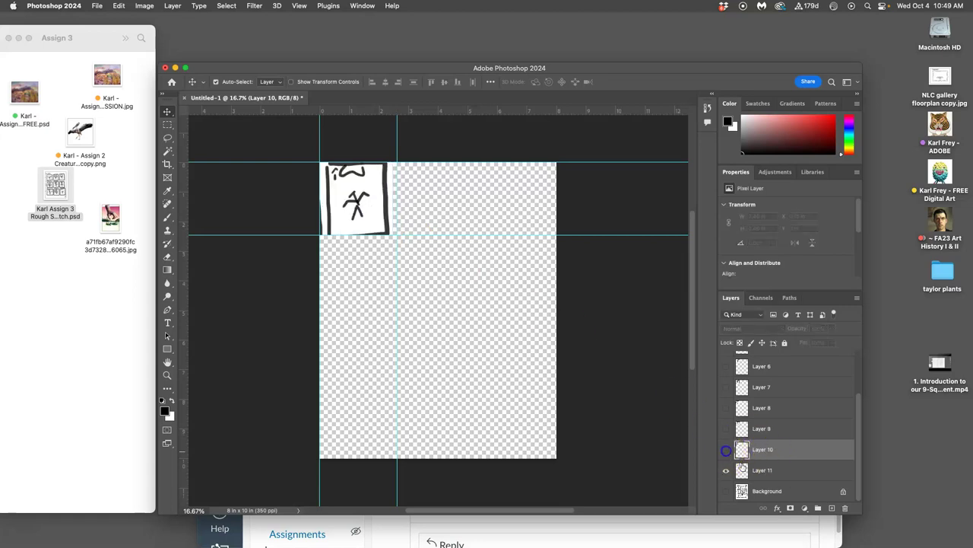
# Shift the Layer 11 panel slightly right, then show Layers 10, 9 and 8 and hide Layer 11.
pyautogui.click(755, 469)
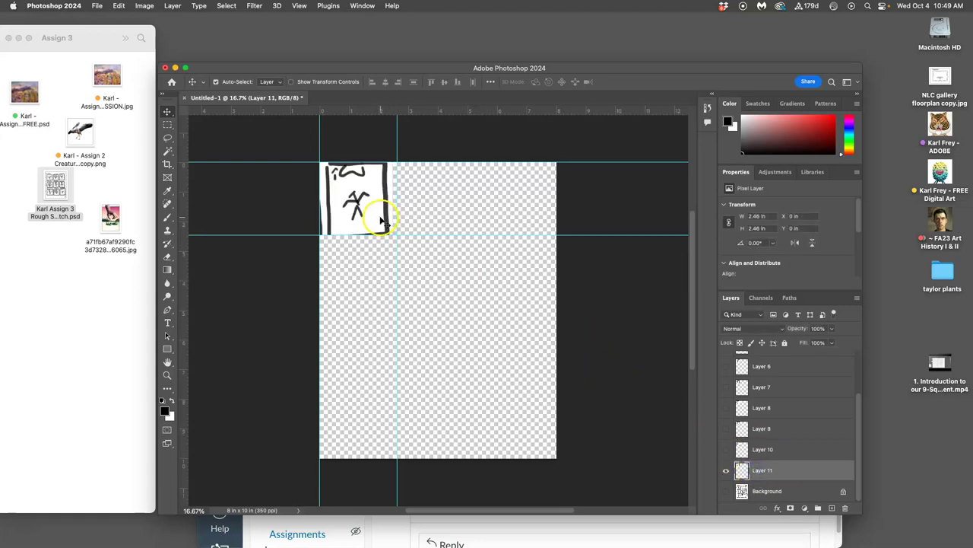
pyautogui.moveTo(382, 220); pyautogui.dragTo(385, 219)
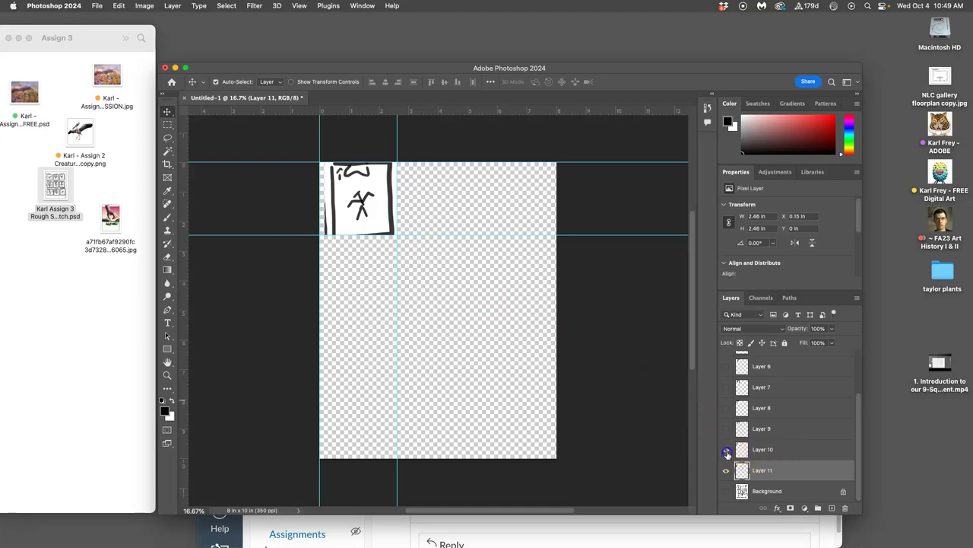
pyautogui.click(726, 450)
pyautogui.click(726, 431)
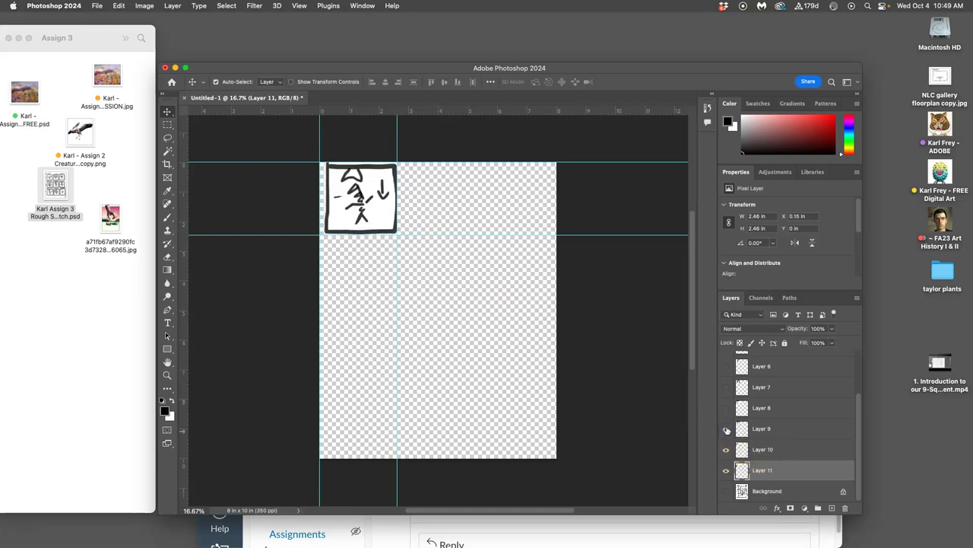
pyautogui.click(726, 410)
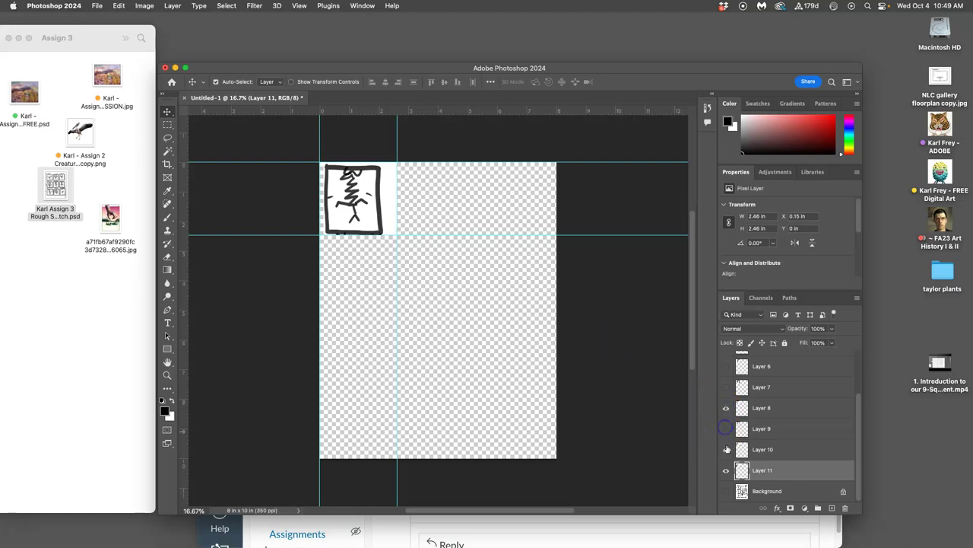
pyautogui.click(726, 471)
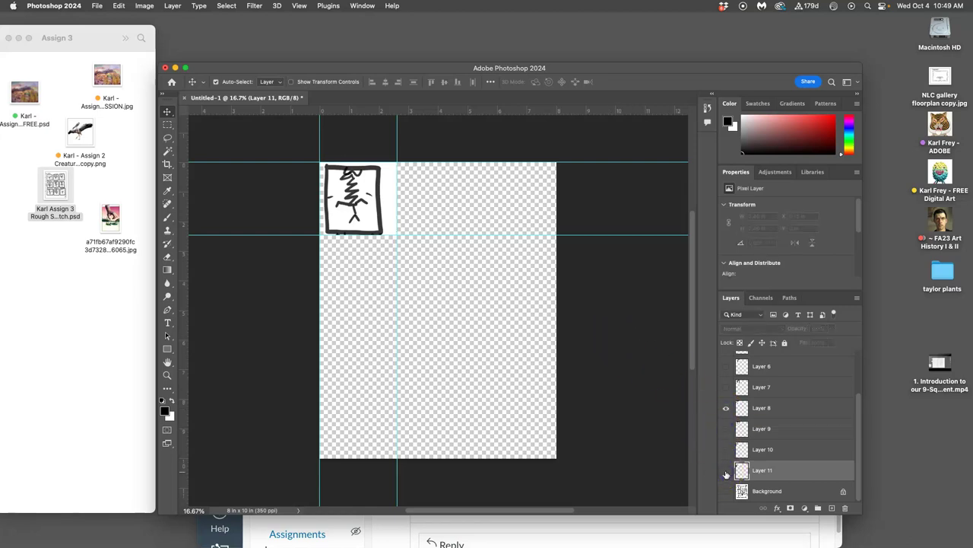